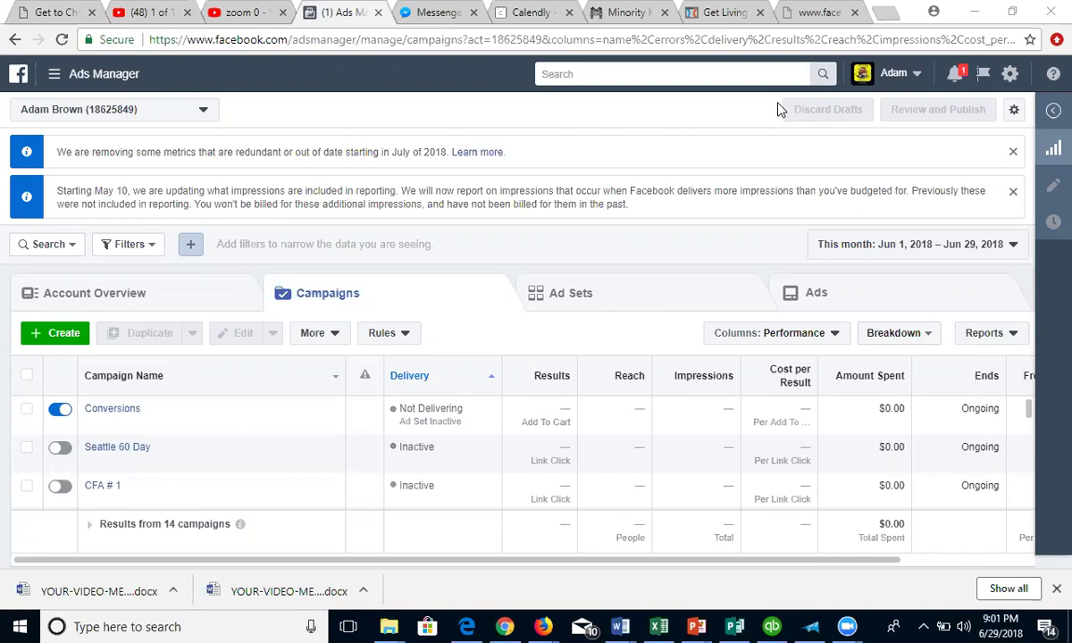
# Step: Open Audience Insights and start a new audience based on everyone on Facebook
pyautogui.click(110, 80)
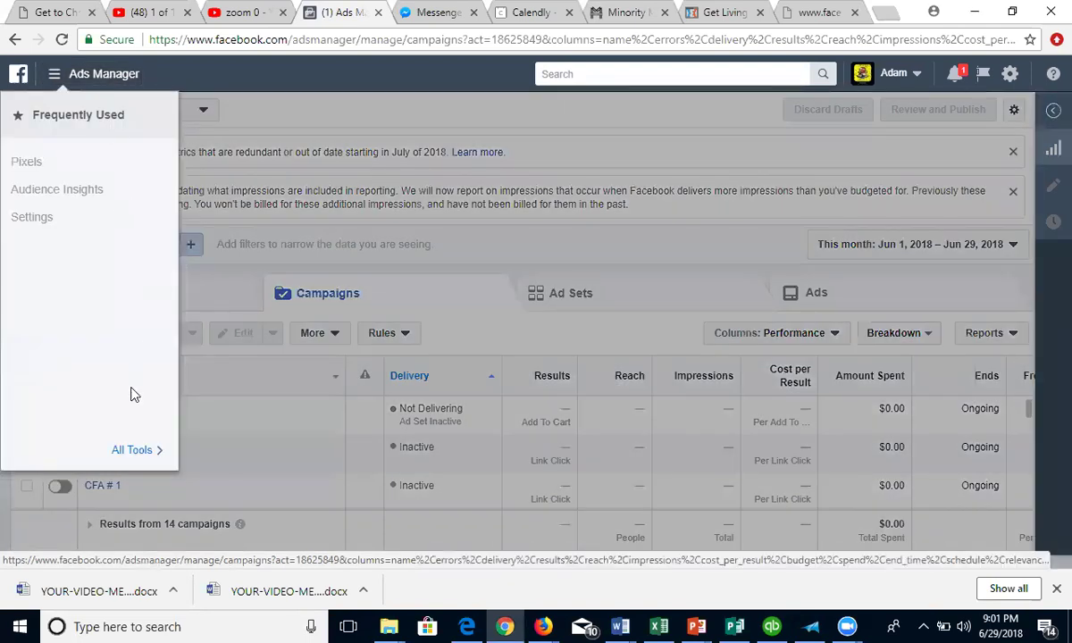
pyautogui.moveTo(136, 451)
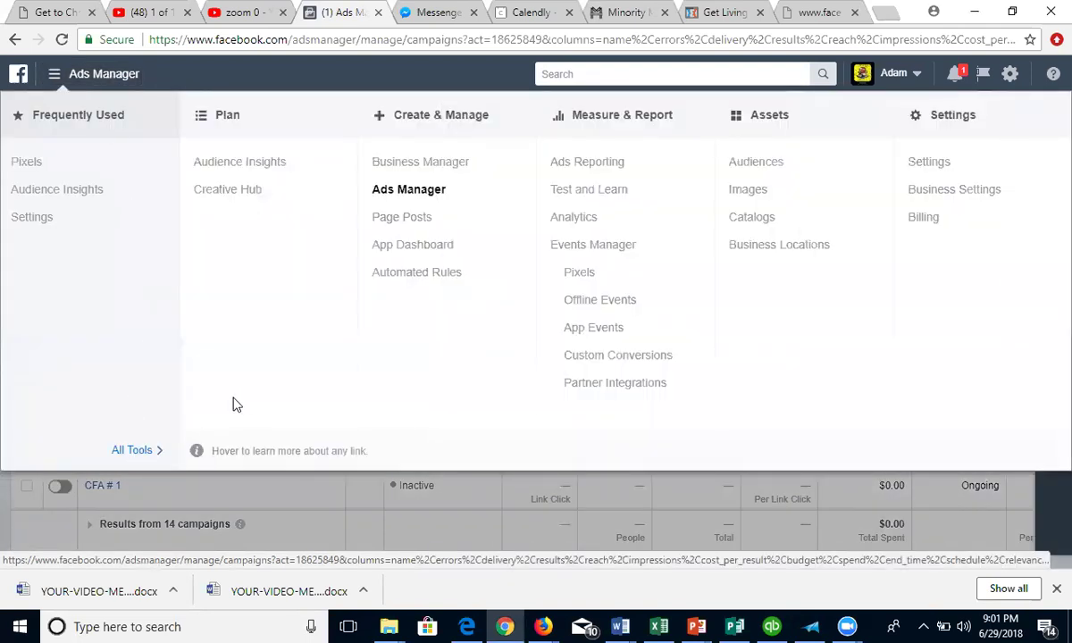
pyautogui.click(237, 161)
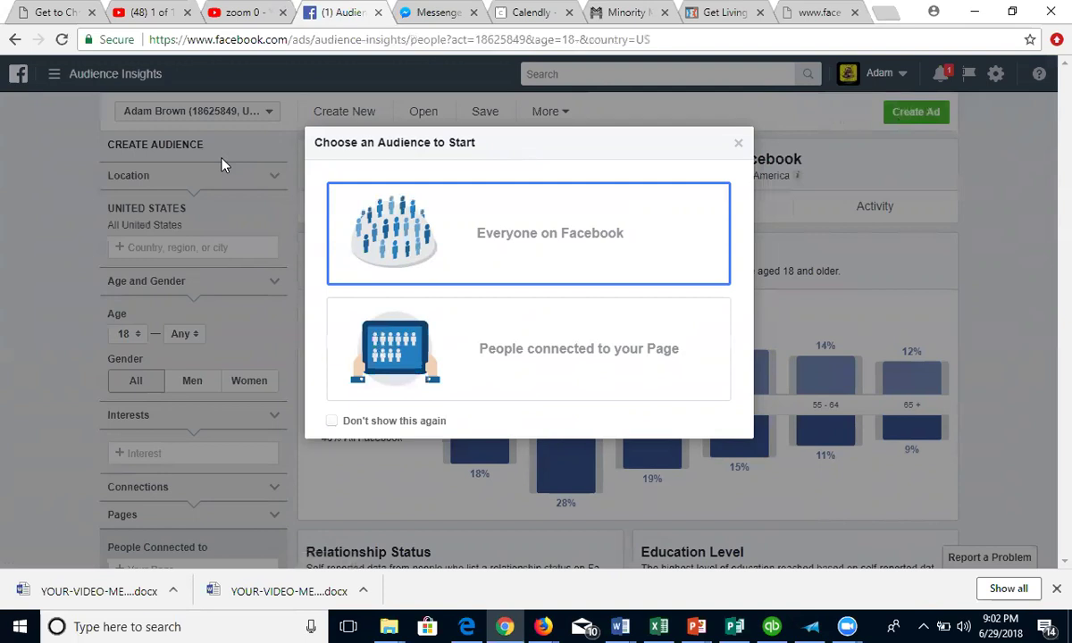
pyautogui.click(526, 207)
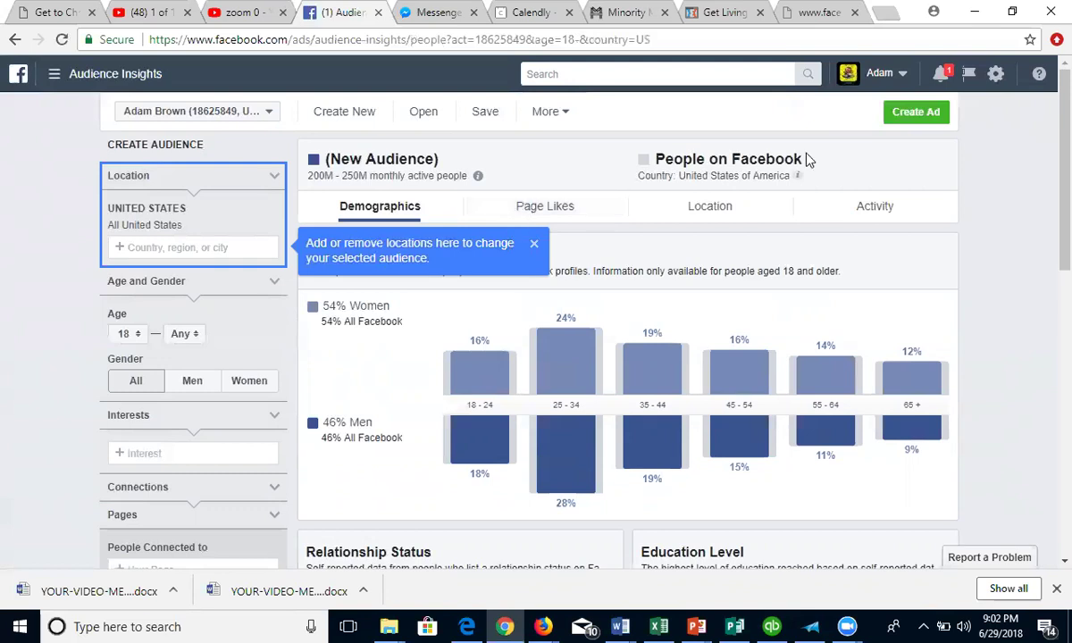
# Step: Review the default United States audience's age, relationship status, education level and job title charts
pyautogui.scroll(-2, 1049, 149)
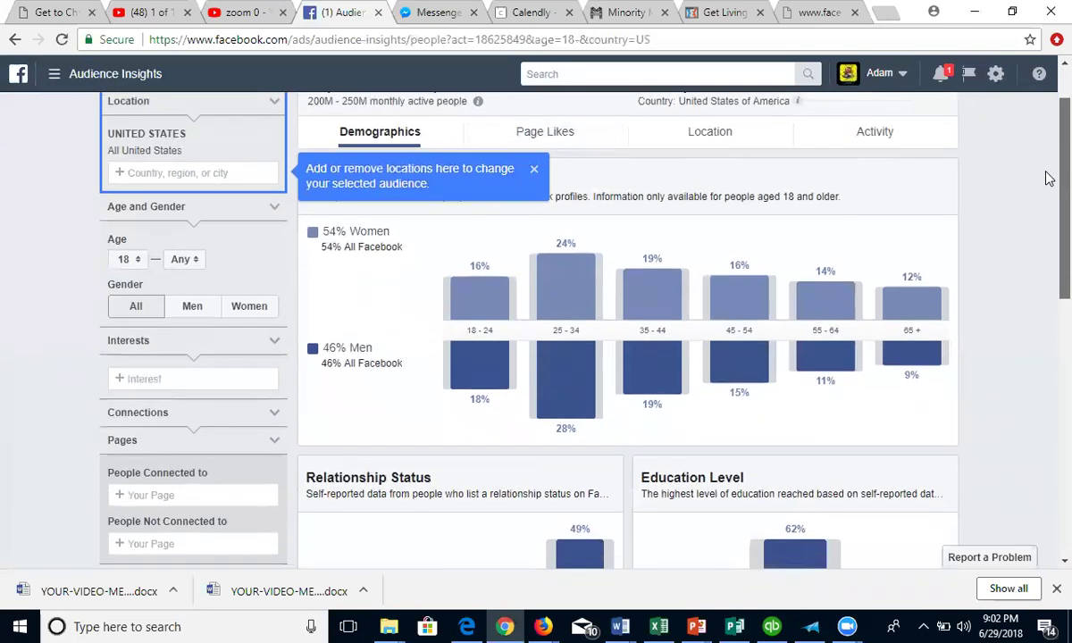
pyautogui.scroll(-2, 1049, 256)
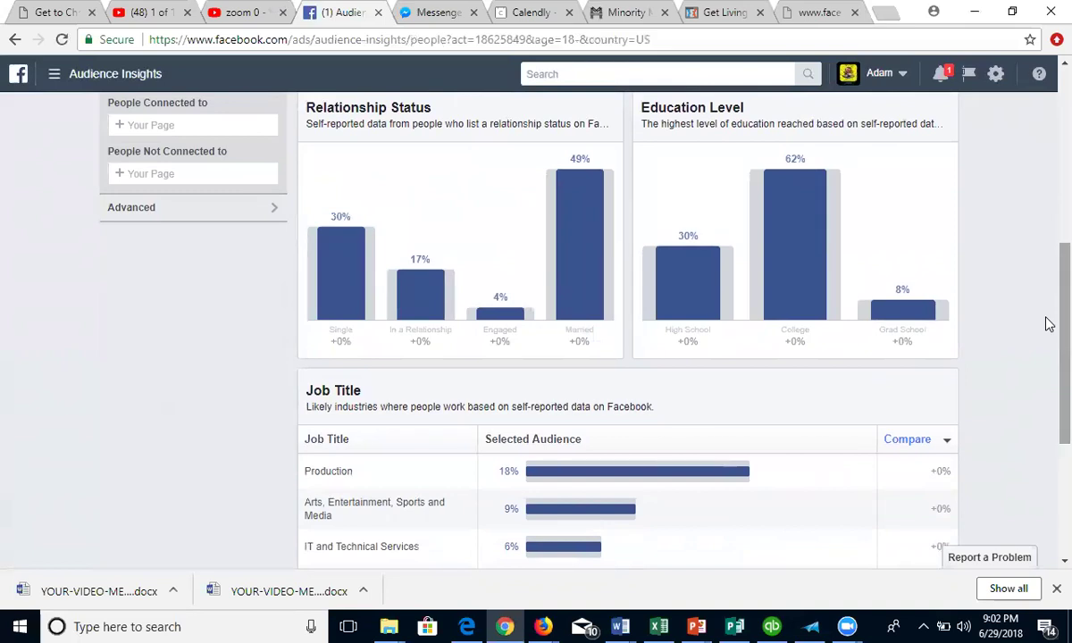
pyautogui.scroll(-2, 1047, 330)
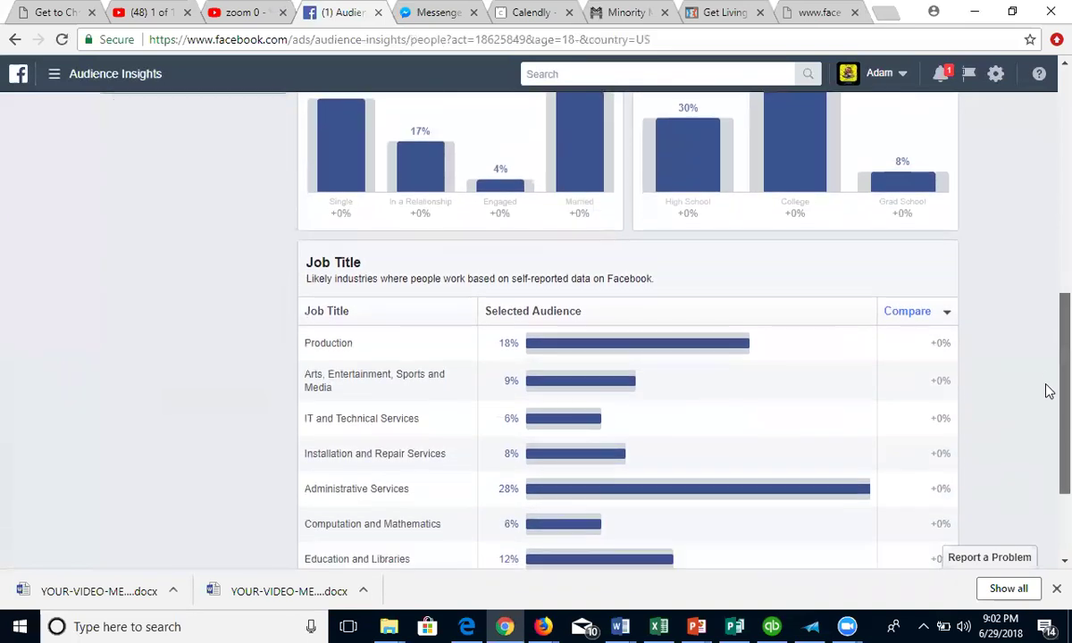
pyautogui.scroll(-1, 1047, 400)
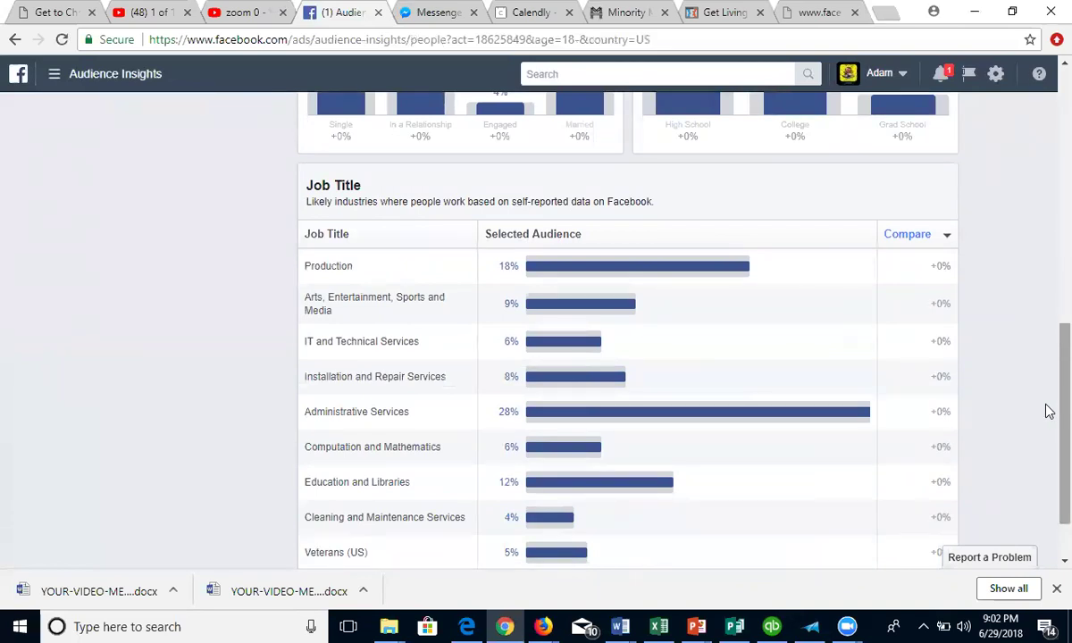
pyautogui.moveTo(1050, 407); pyautogui.dragTo(1049, 98)
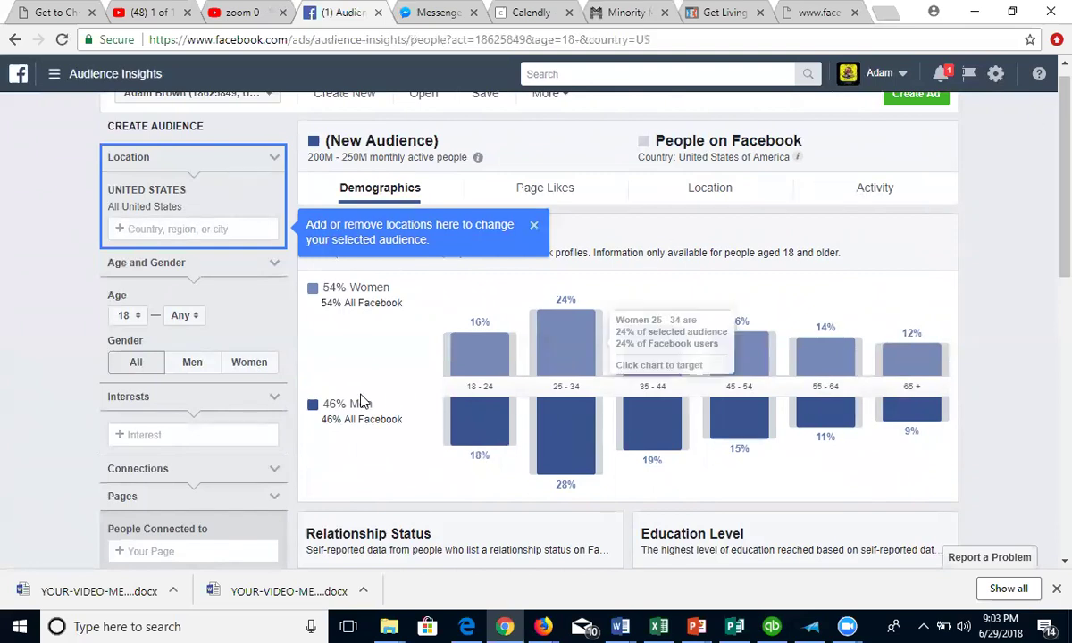
# Step: Add Michelle Lewin as an interest and restrict the audience's gender to women
pyautogui.click(207, 432)
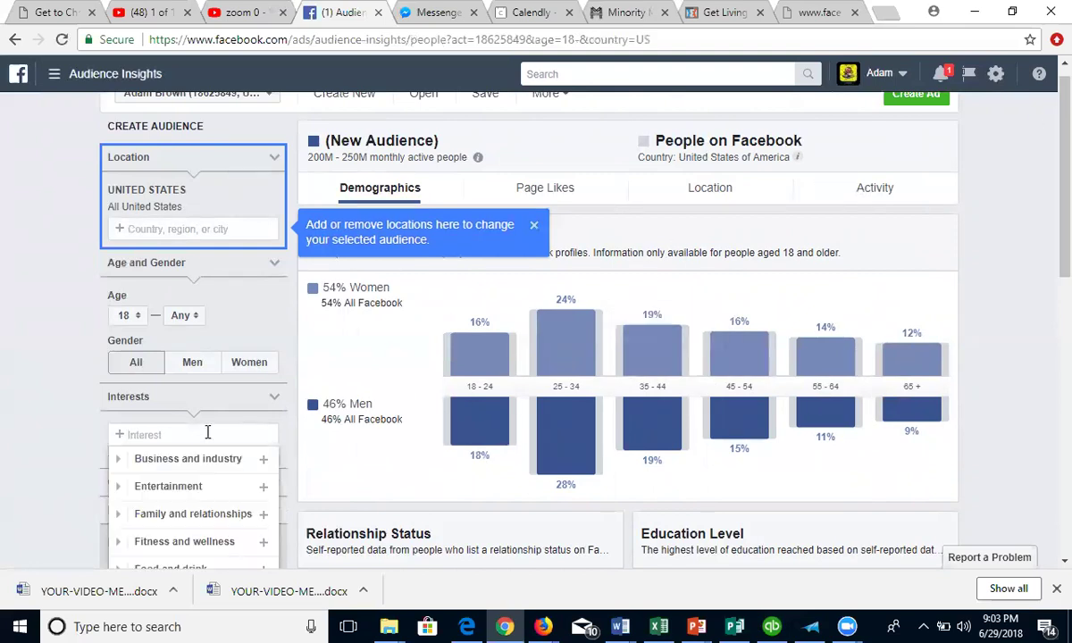
pyautogui.write('Michel')
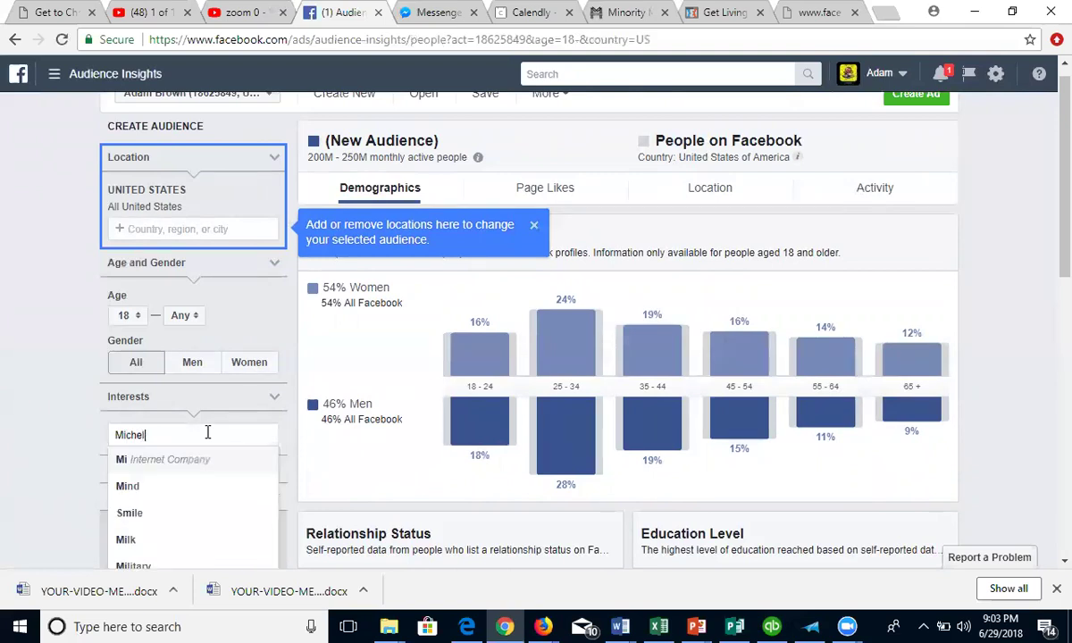
pyautogui.write('le Lew')
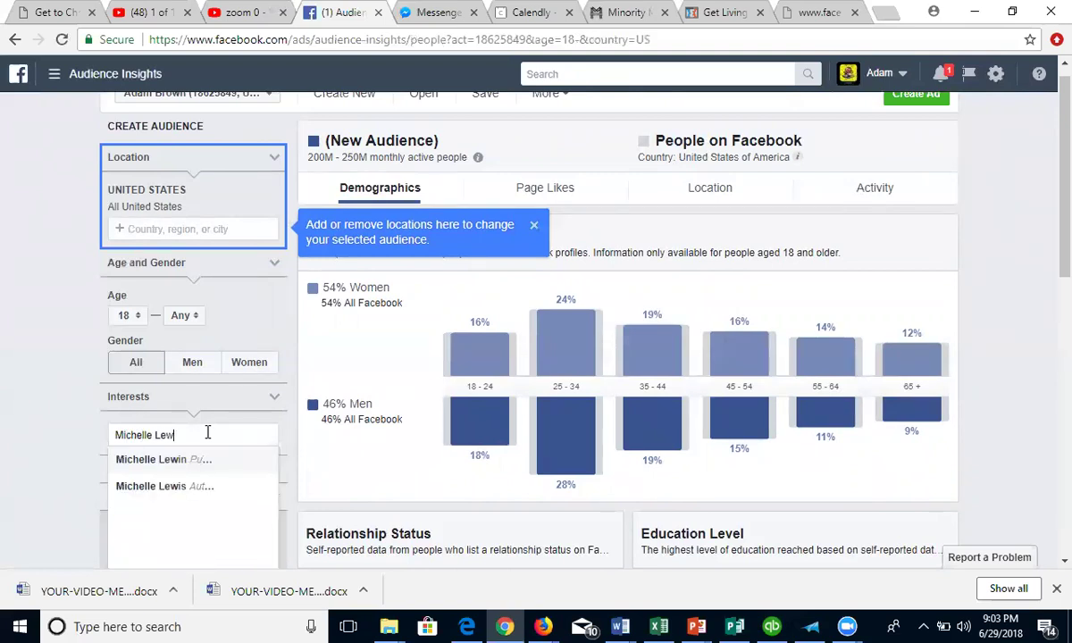
pyautogui.click(203, 463)
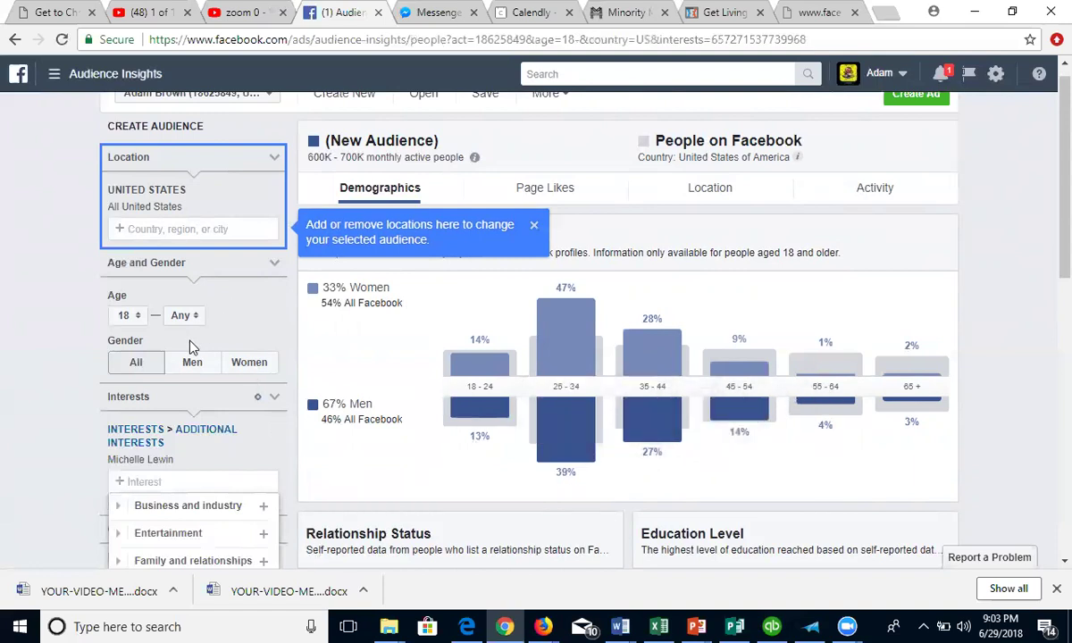
pyautogui.click(245, 369)
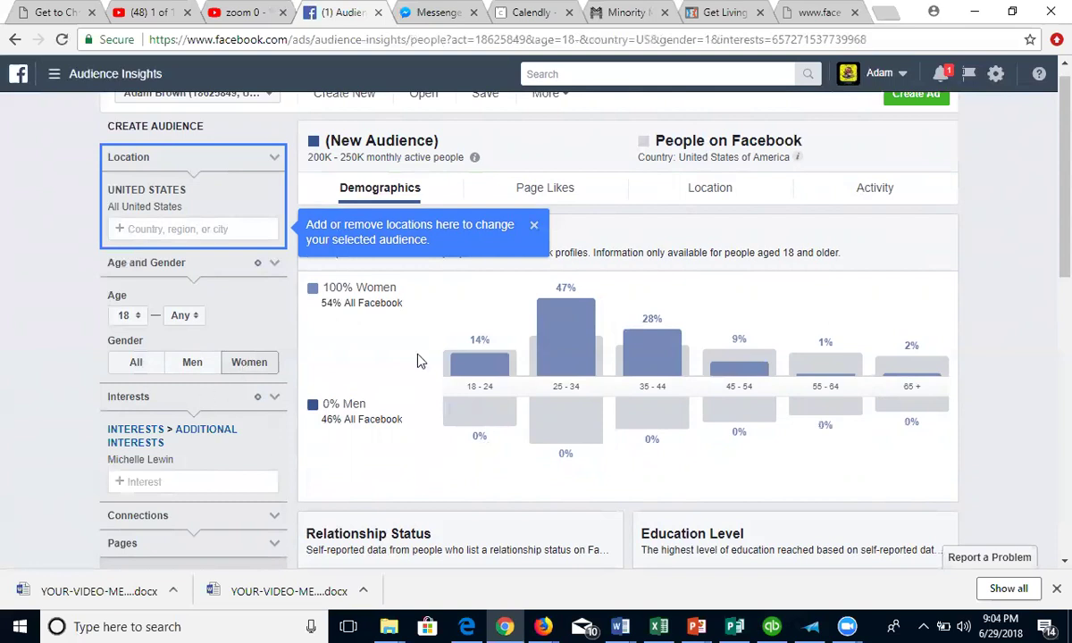
# Step: Add Paige Hathaway as a second interest for the audience
pyautogui.click(217, 482)
pyautogui.write('Paige')
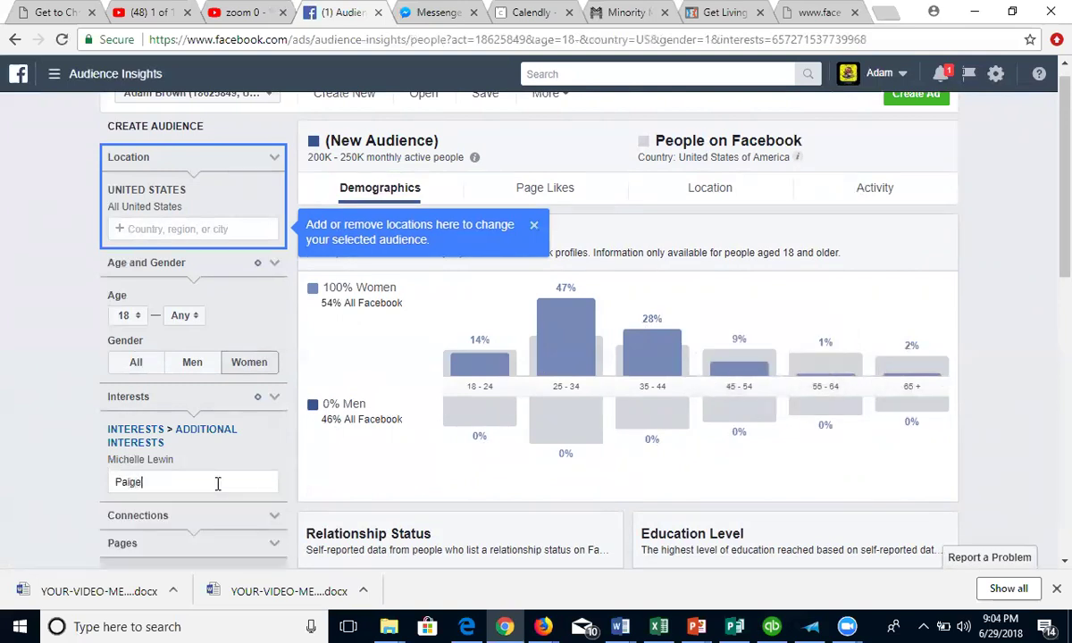
pyautogui.write(' Hath')
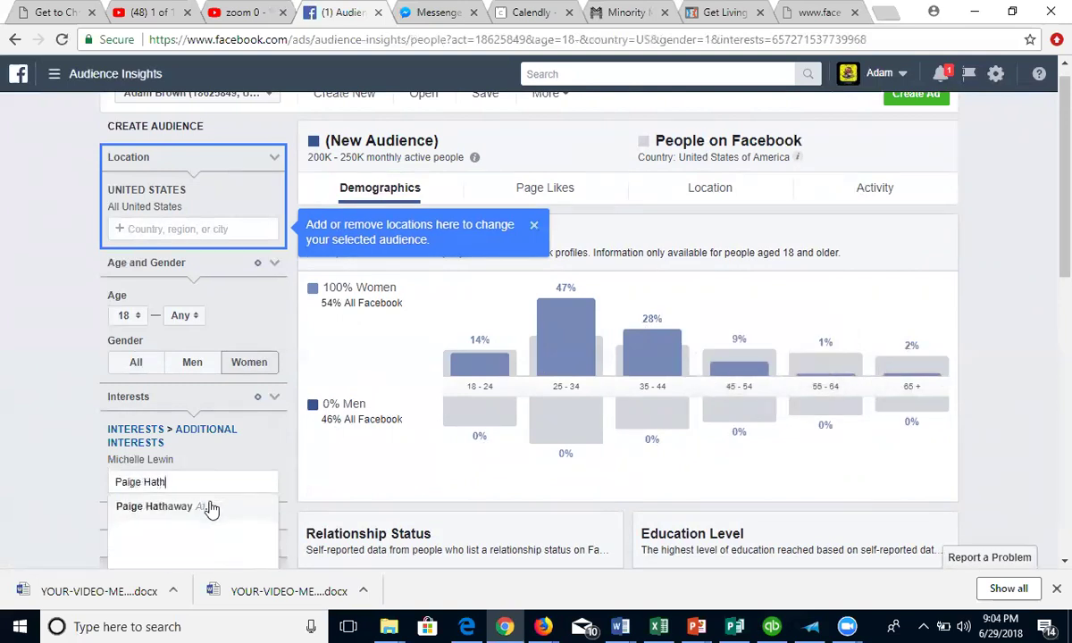
pyautogui.click(210, 506)
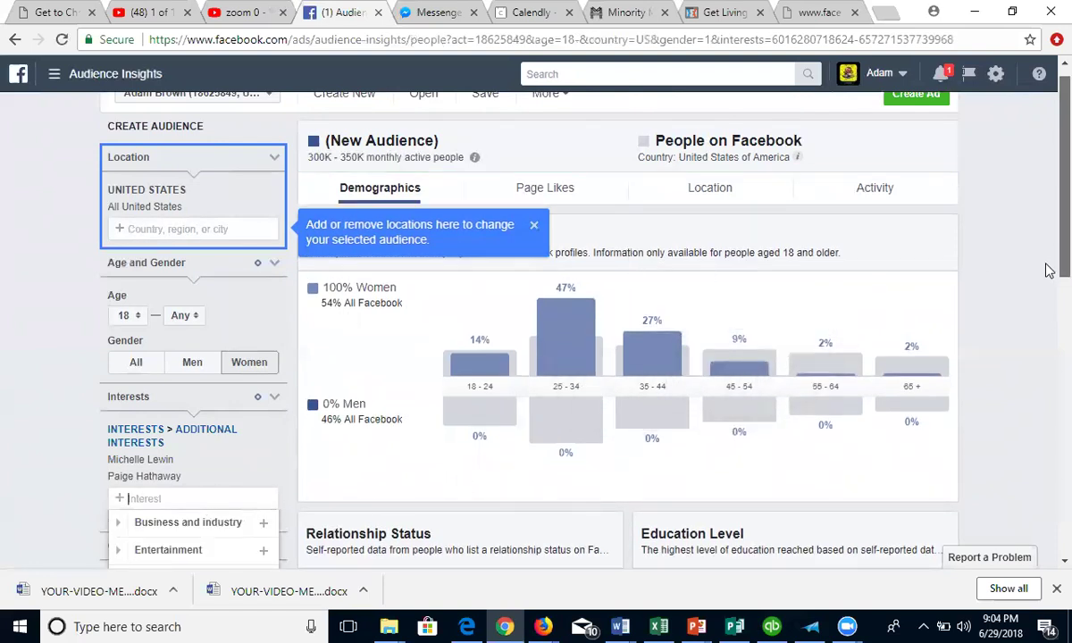
# Step: Examine the narrowed audience's age, relationship status, education and job title charts, including the details of the leading job categories
pyautogui.scroll(-4, 1048, 286)
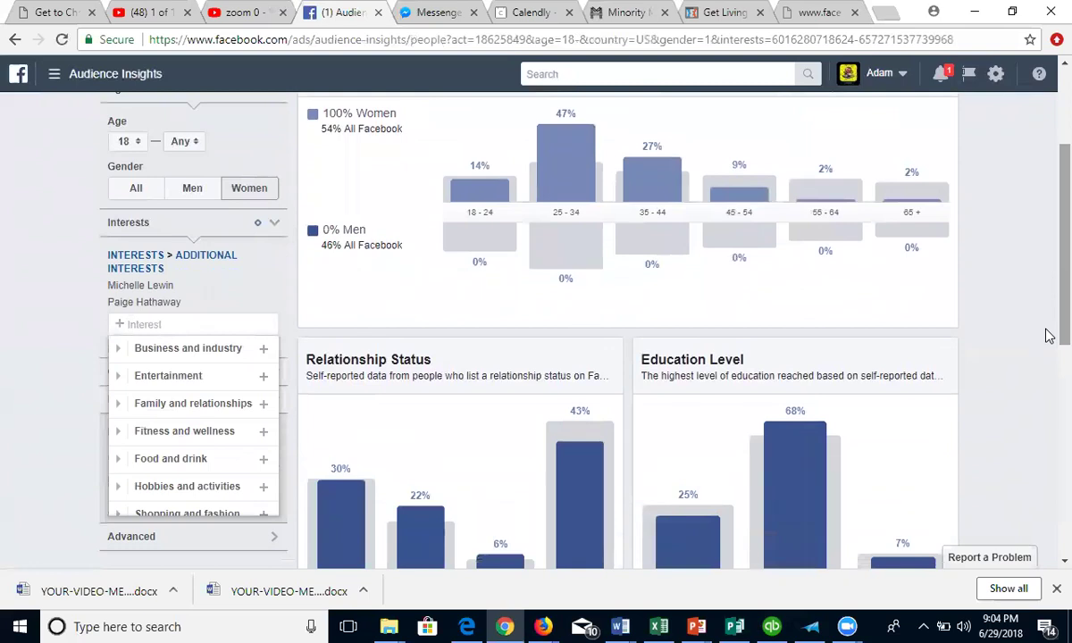
pyautogui.scroll(-1, 1047, 336)
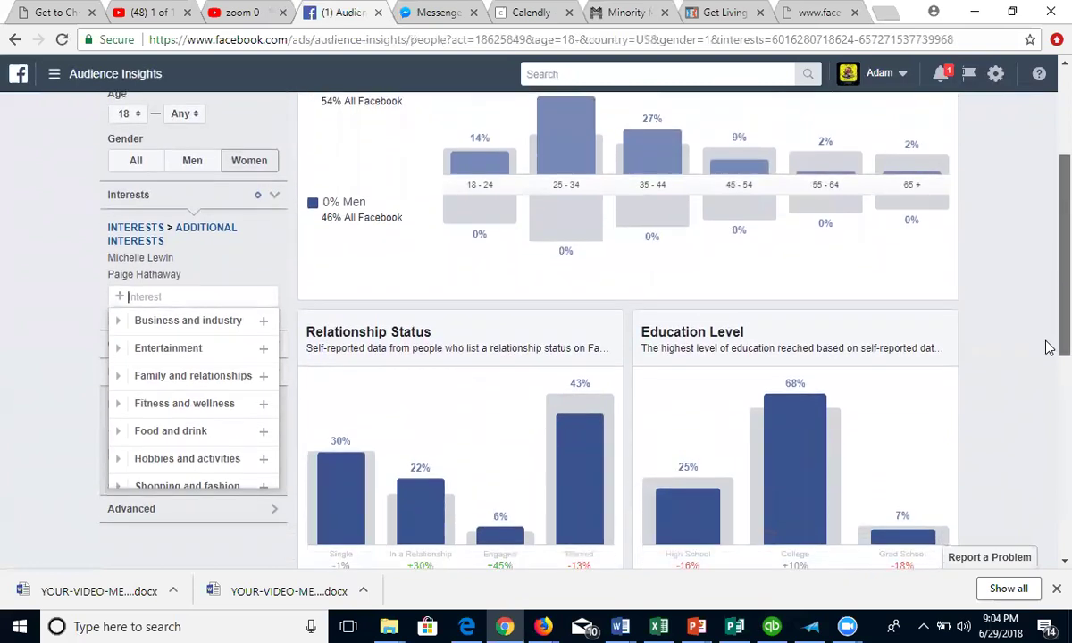
pyautogui.scroll(1, 1047, 335)
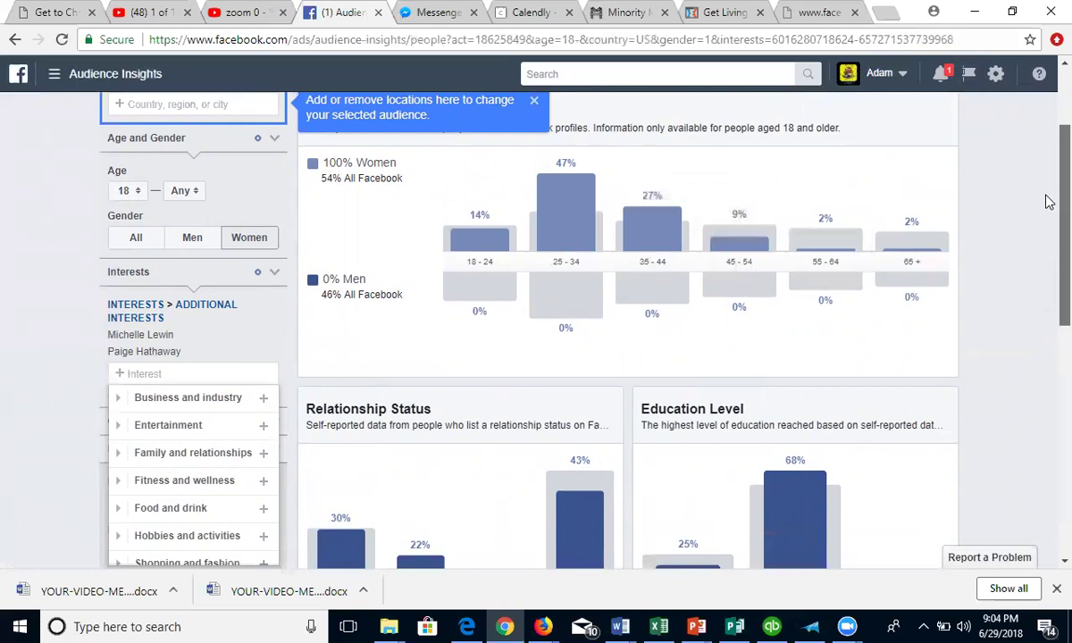
pyautogui.scroll(-3, 1047, 224)
pyautogui.scroll(-2, 1047, 281)
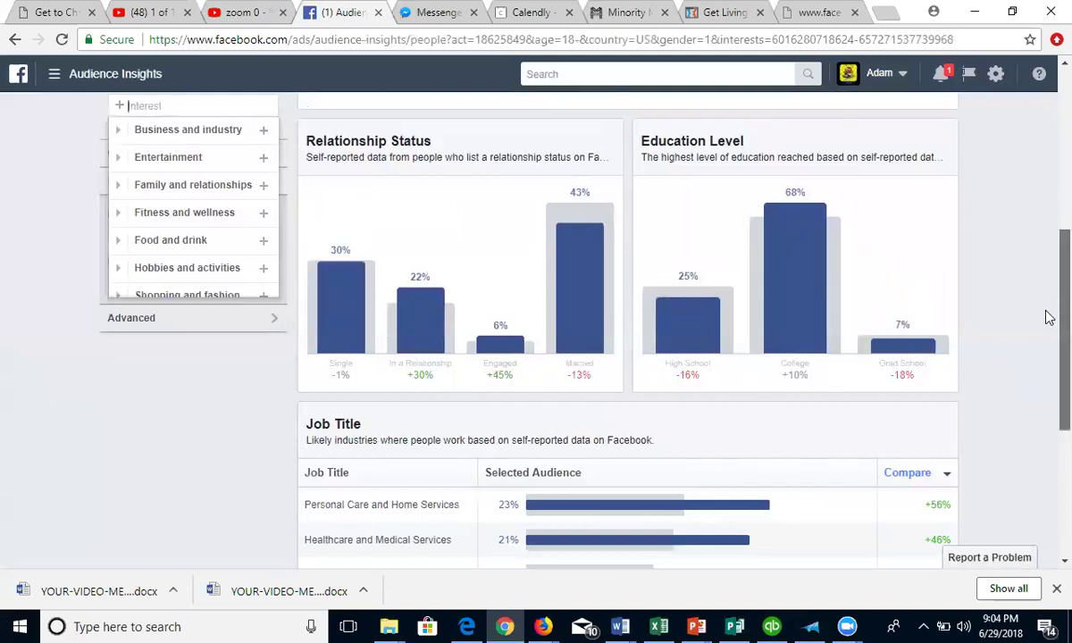
pyautogui.scroll(-2, 1046, 321)
pyautogui.scroll(-1, 1044, 379)
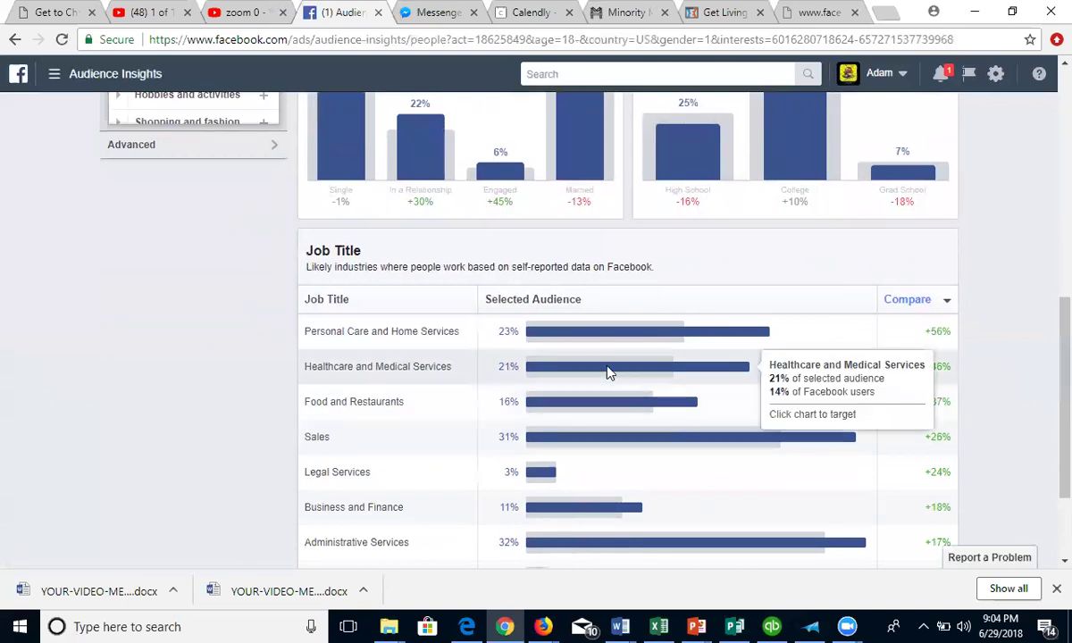
pyautogui.moveTo(577, 346)
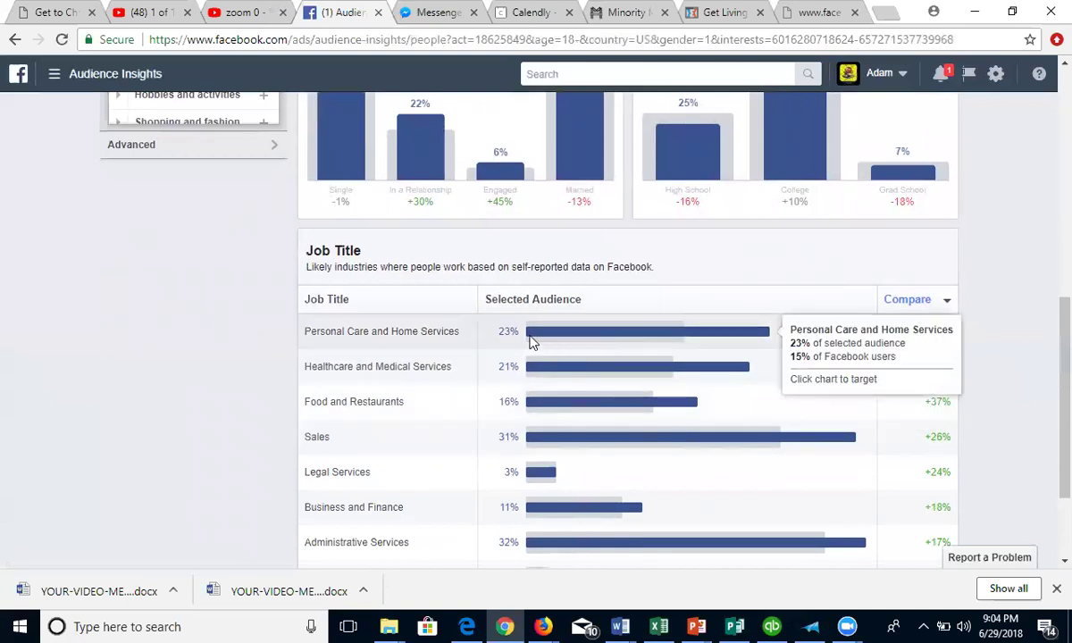
pyautogui.moveTo(638, 409)
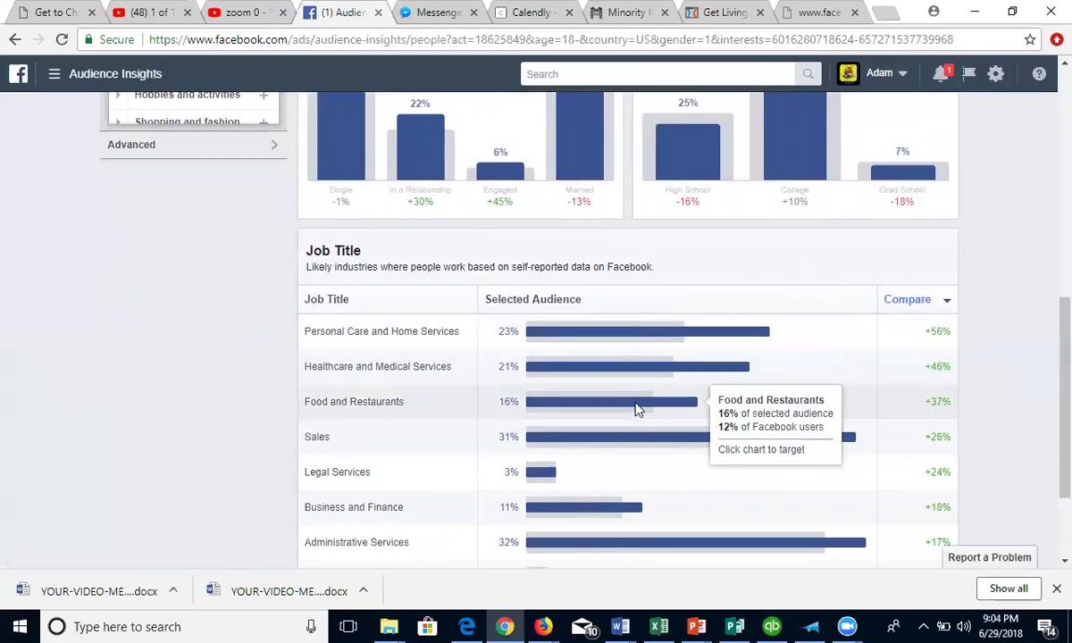
pyautogui.scroll(6, 1049, 380)
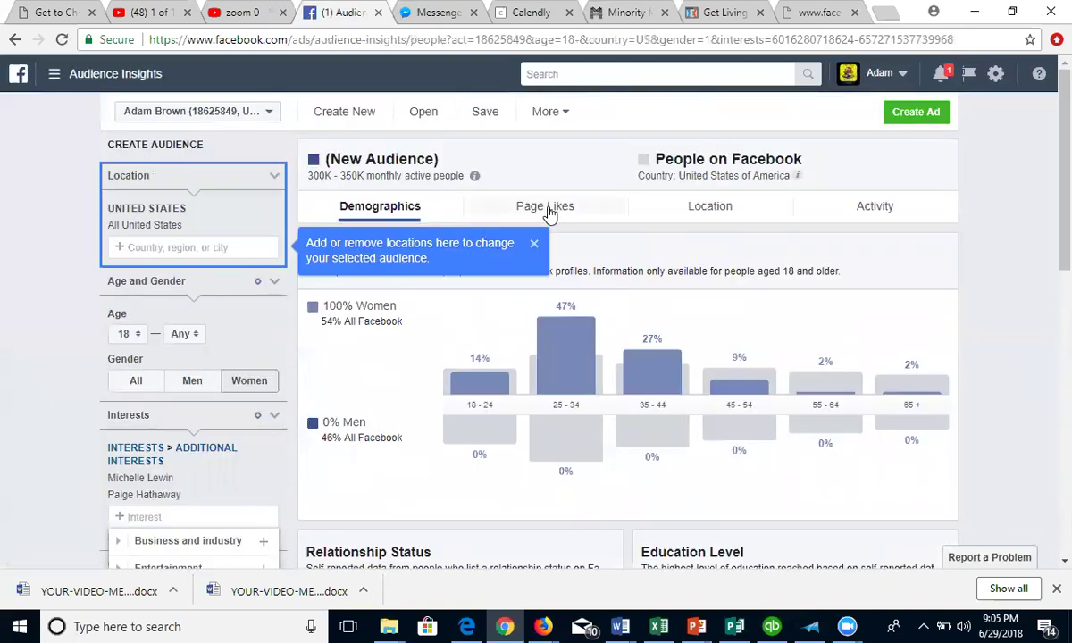
# Step: Show the pages the audience likes and open the Fit Girls Guide page from the Community category
pyautogui.click(546, 207)
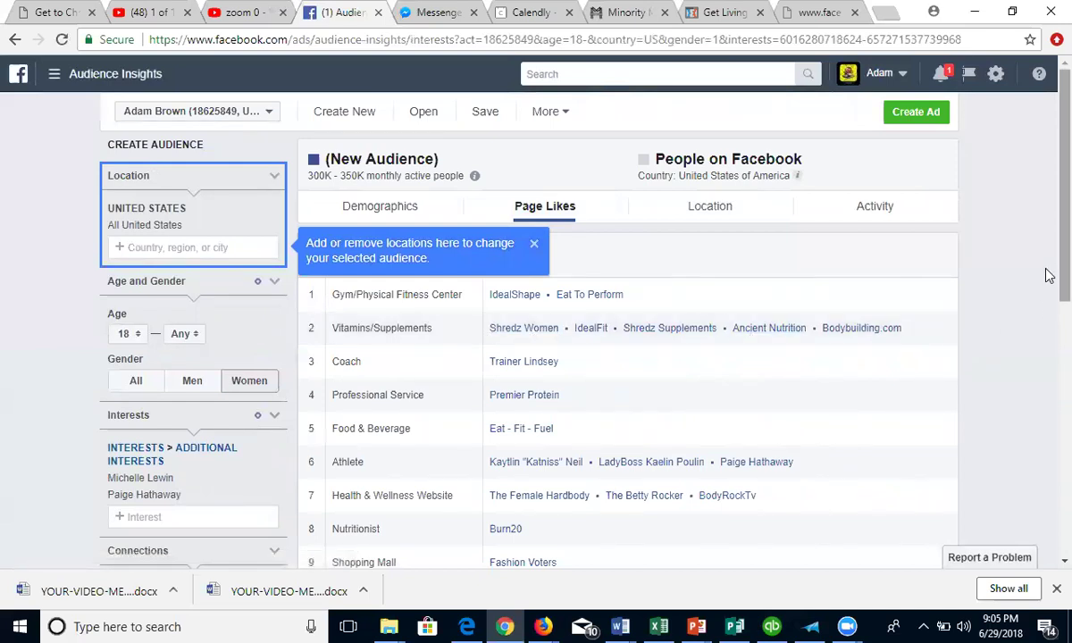
pyautogui.scroll(-1, 1047, 277)
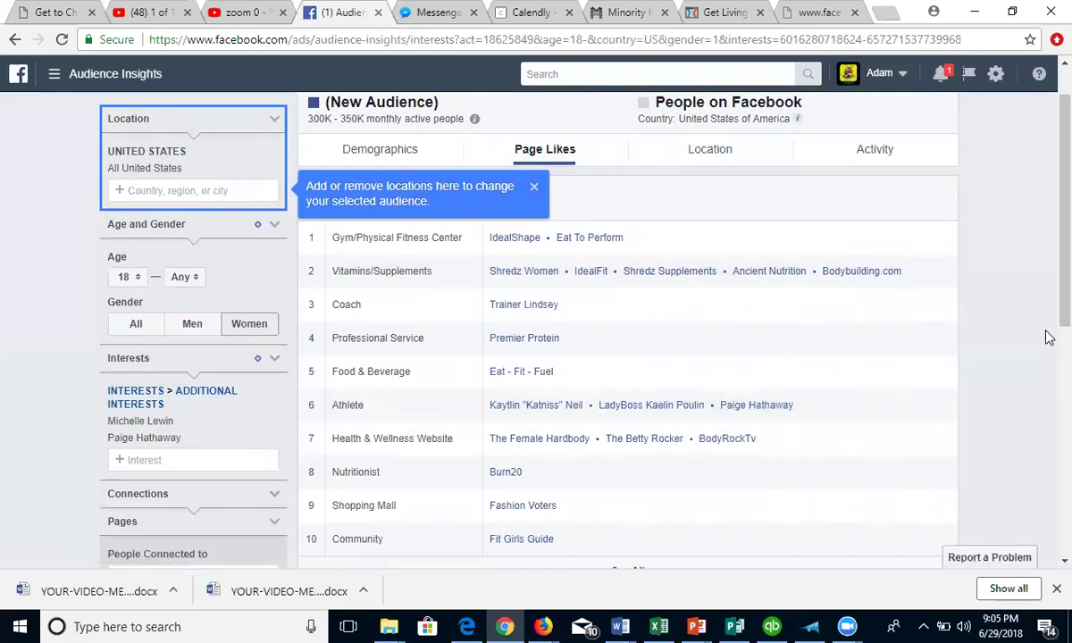
pyautogui.click(518, 540)
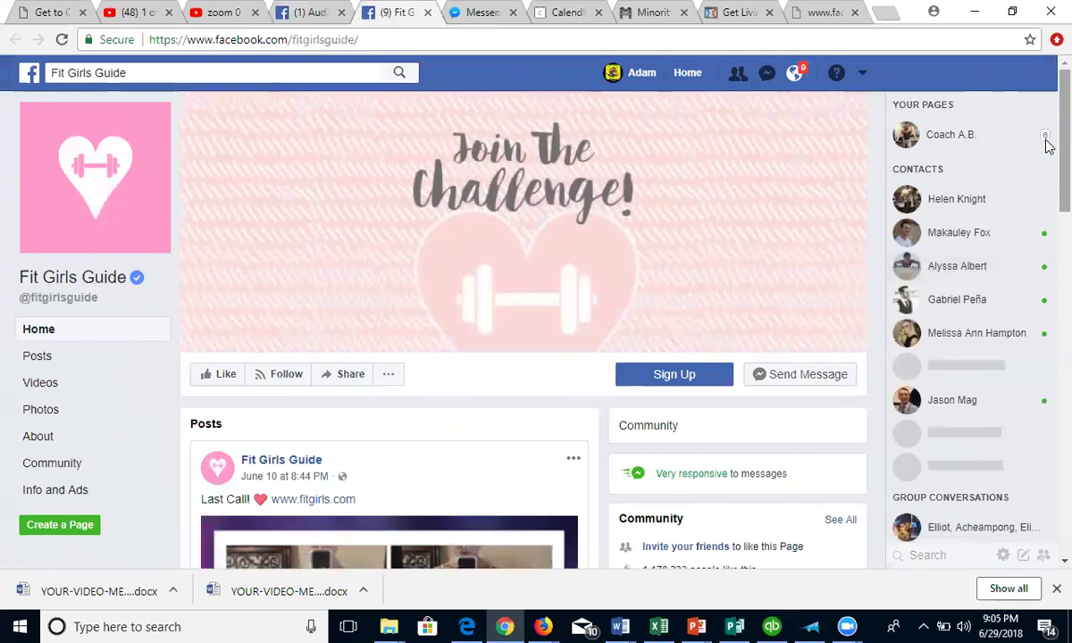
# Step: Look through the Fit Girls Guide page's posts and community details, including its Community section
pyautogui.scroll(-3, 1047, 179)
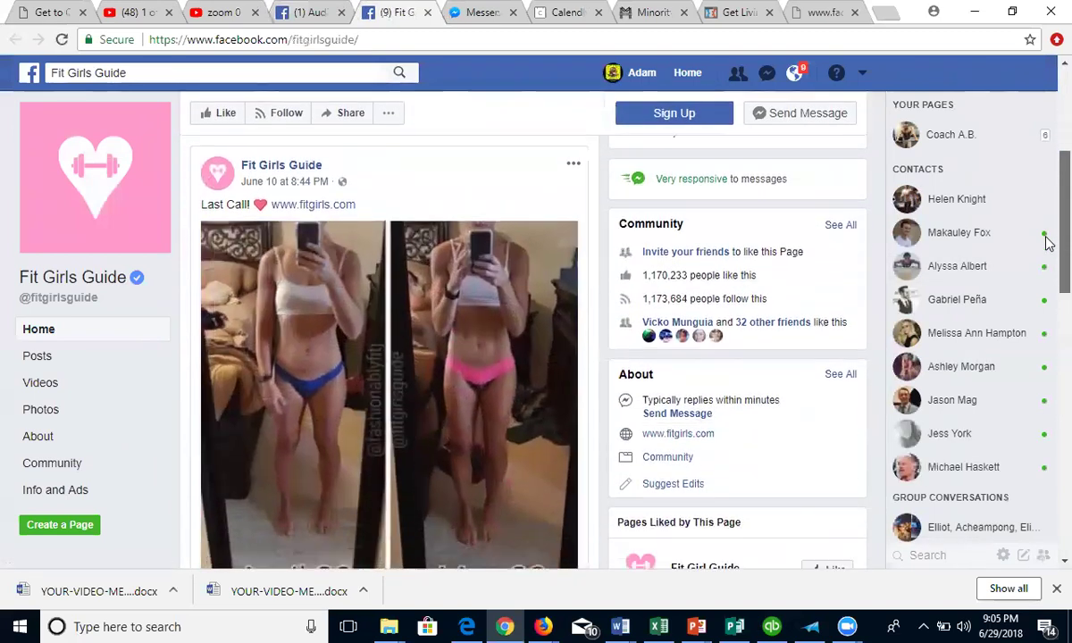
pyautogui.scroll(-6, 1048, 243)
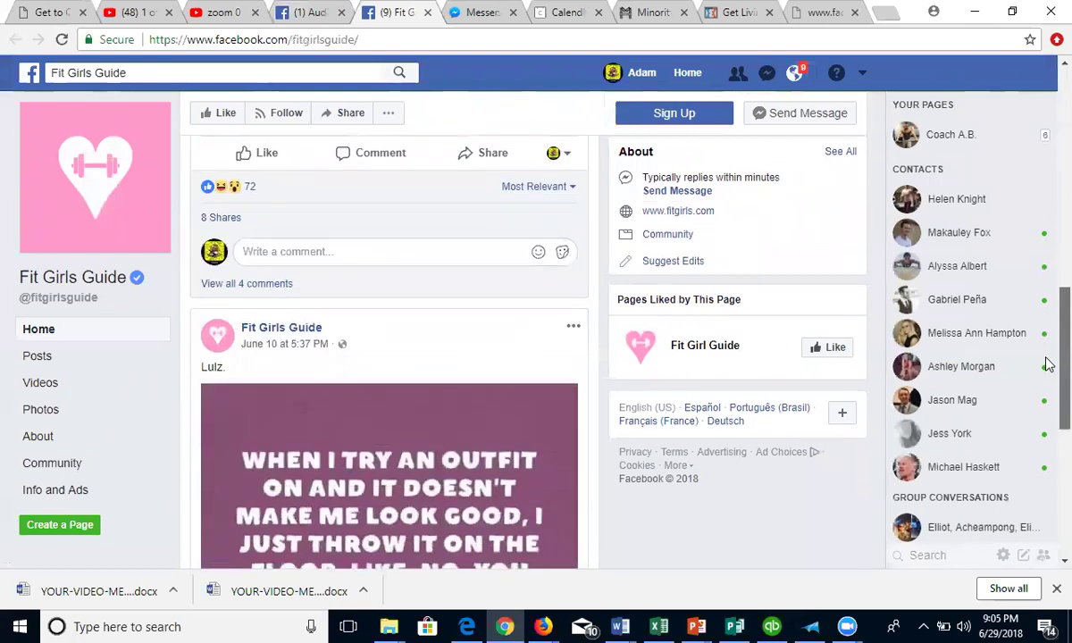
pyautogui.scroll(-6, 1048, 365)
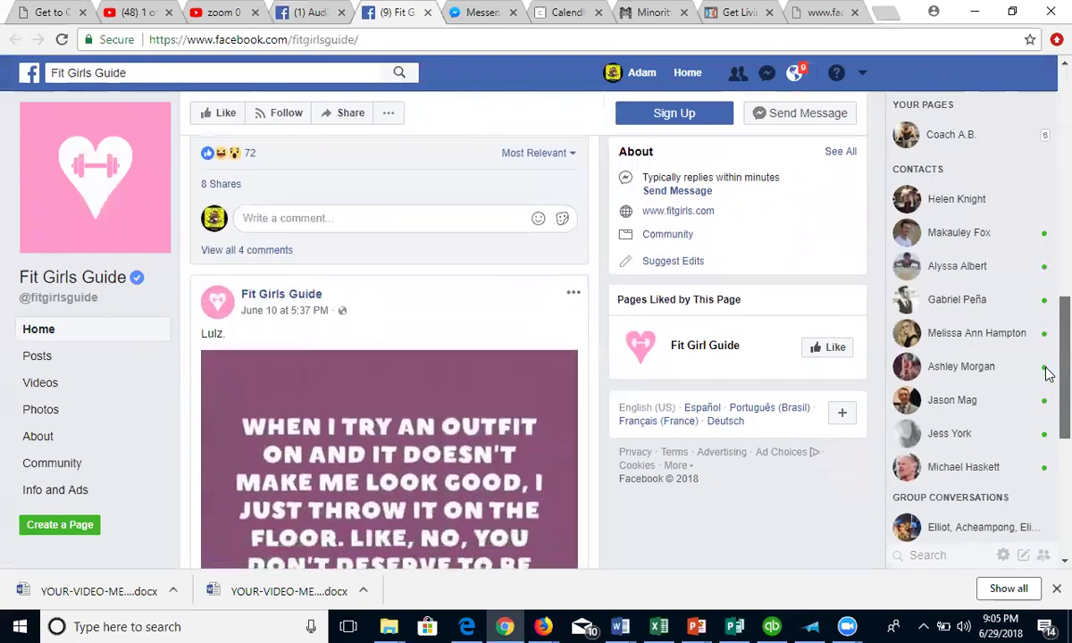
pyautogui.press('Home')
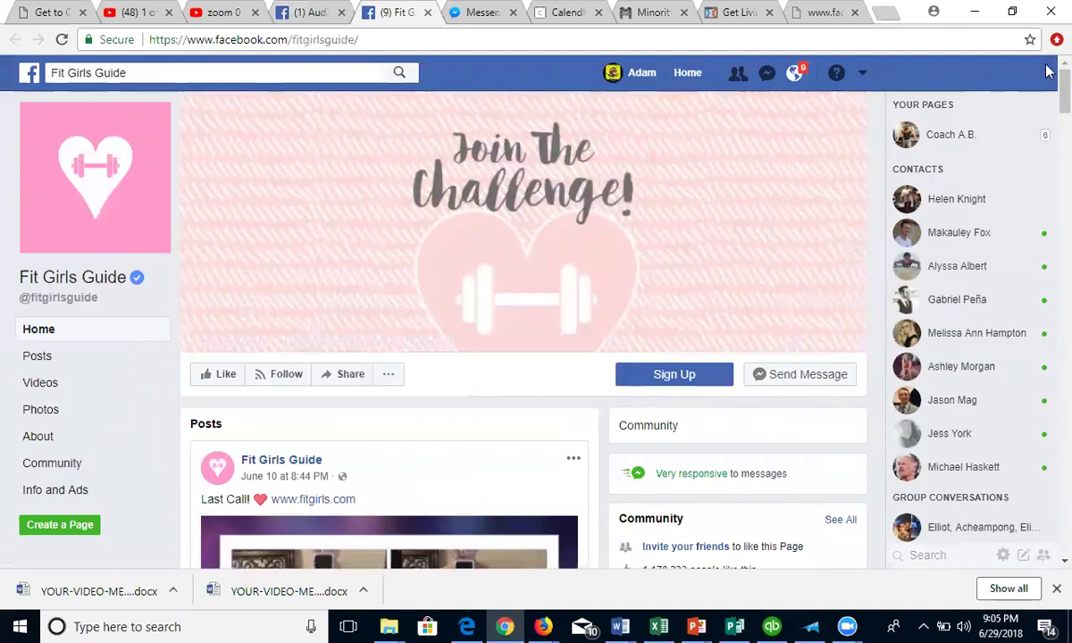
pyautogui.scroll(-3, 1047, 113)
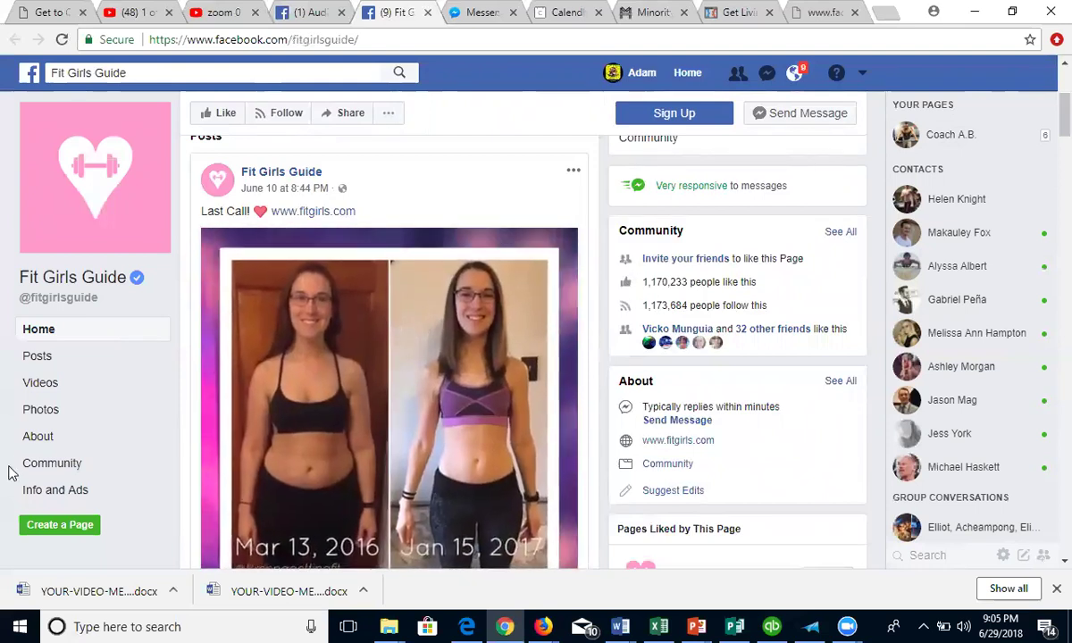
pyautogui.click(73, 468)
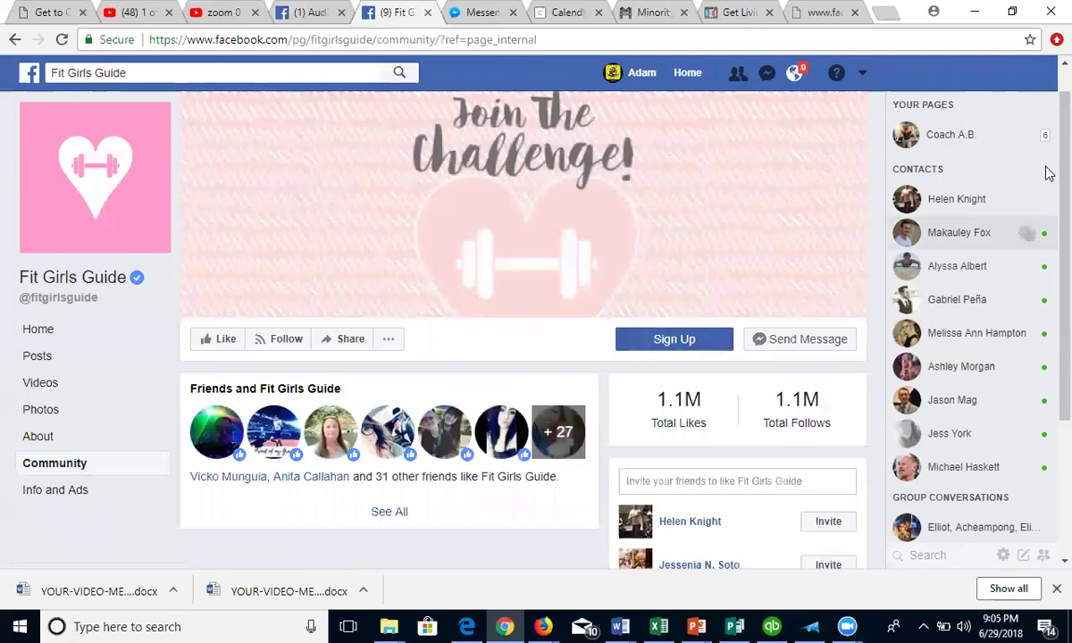
pyautogui.scroll(-2, 1046, 191)
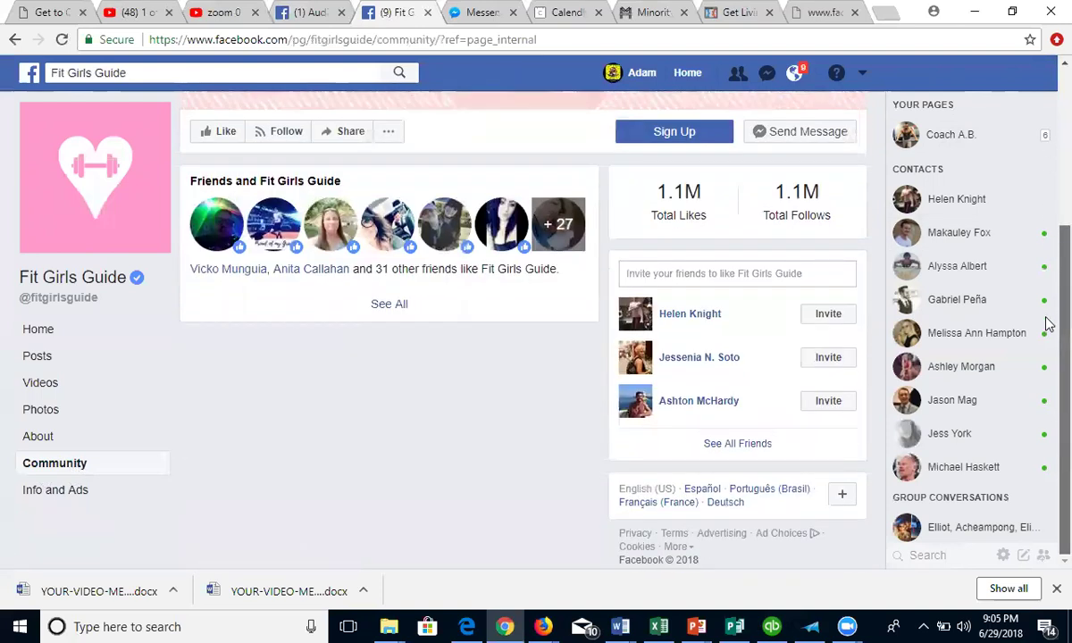
# Step: Review the About section of the Fit Girls Guide page, including its page, contact and additional information
pyautogui.scroll(1, 1047, 323)
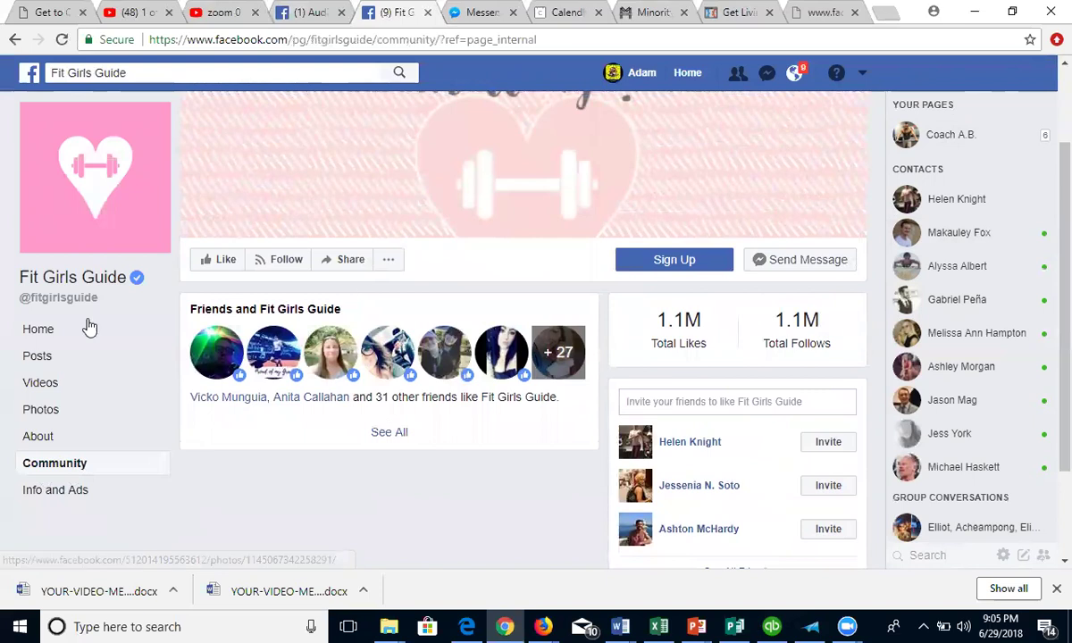
pyautogui.click(37, 331)
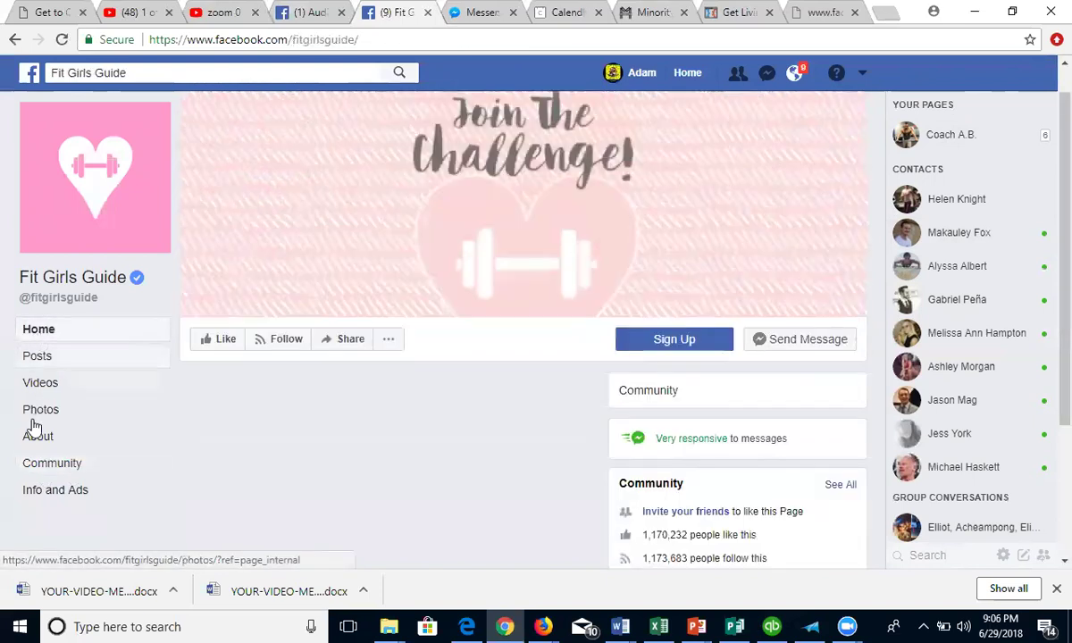
pyautogui.click(26, 438)
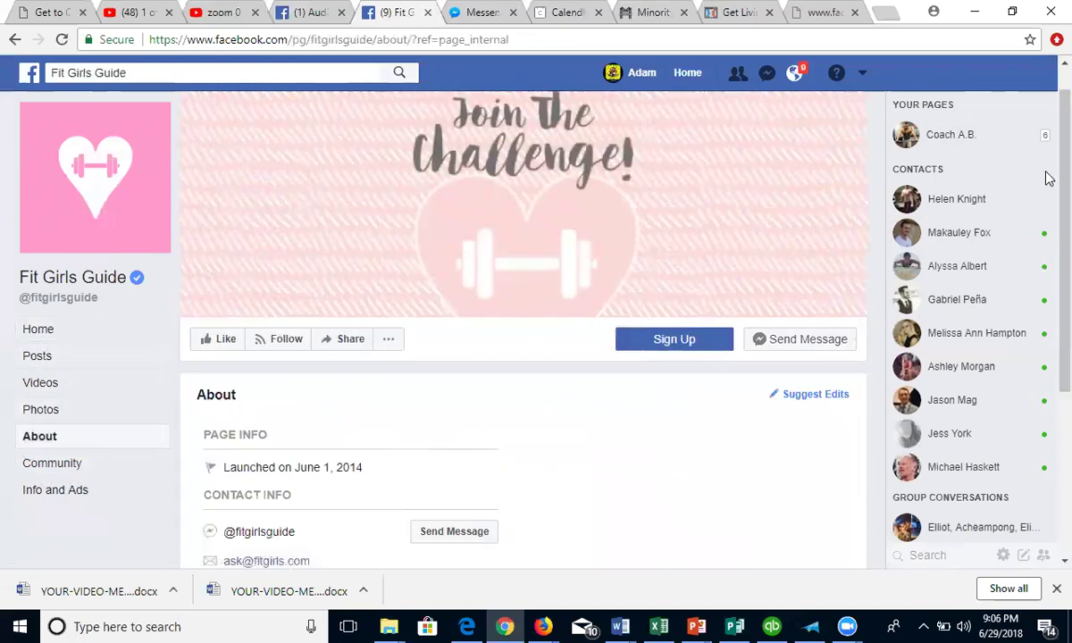
pyautogui.scroll(-3, 1047, 214)
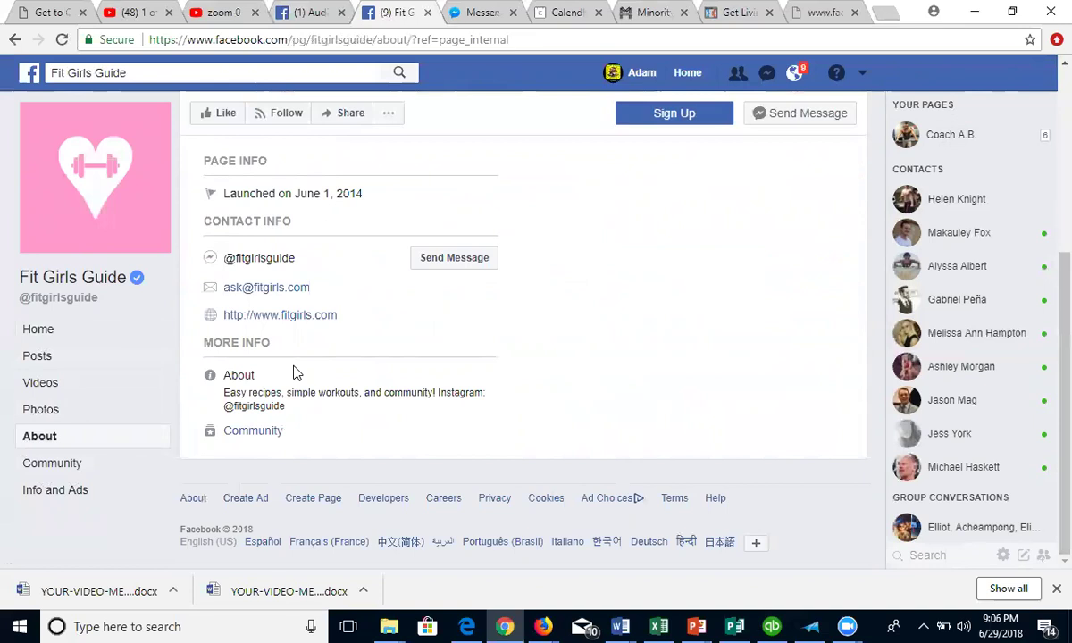
# Step: Return to Audience Insights, expand the full list of top page categories and look through the liked pages
pyautogui.hotkey('ctrl', 'shift', 'Tab')
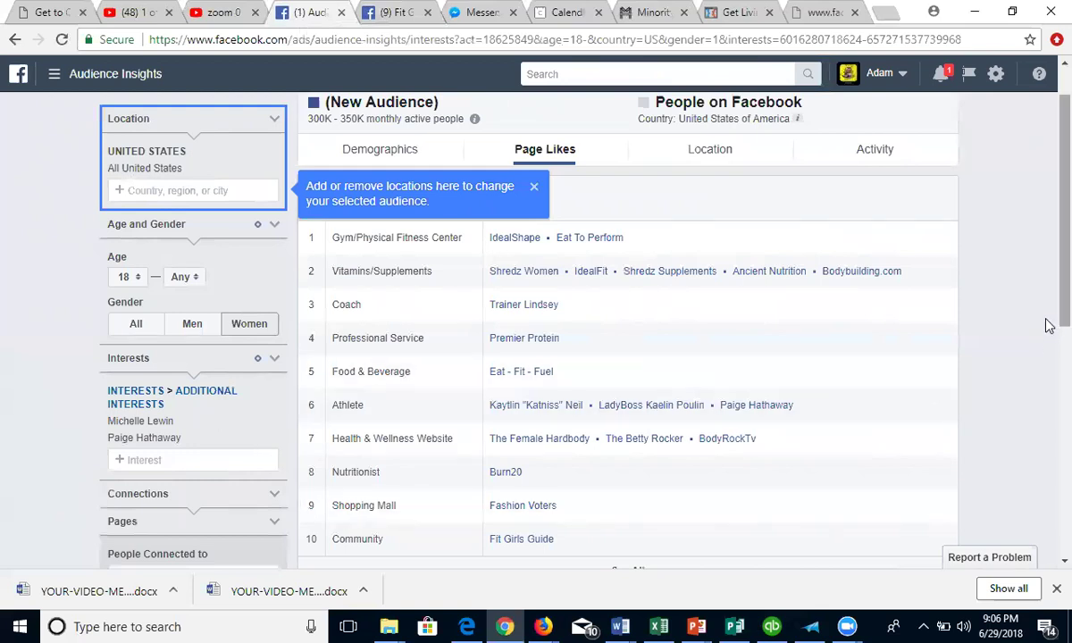
pyautogui.scroll(-1, 1045, 339)
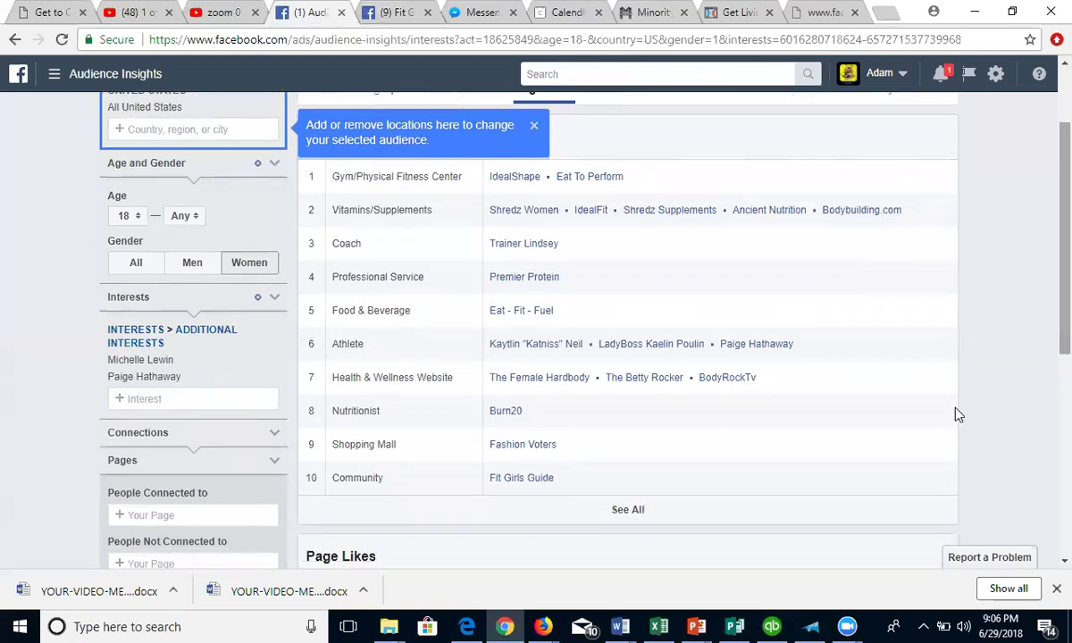
pyautogui.click(659, 519)
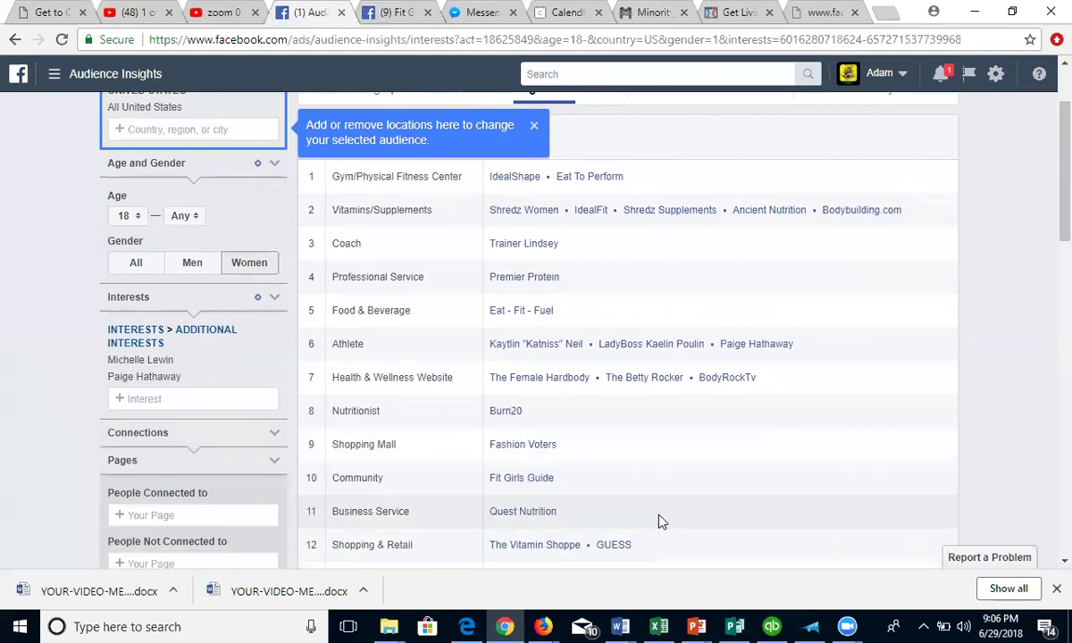
pyautogui.scroll(-3, 1047, 214)
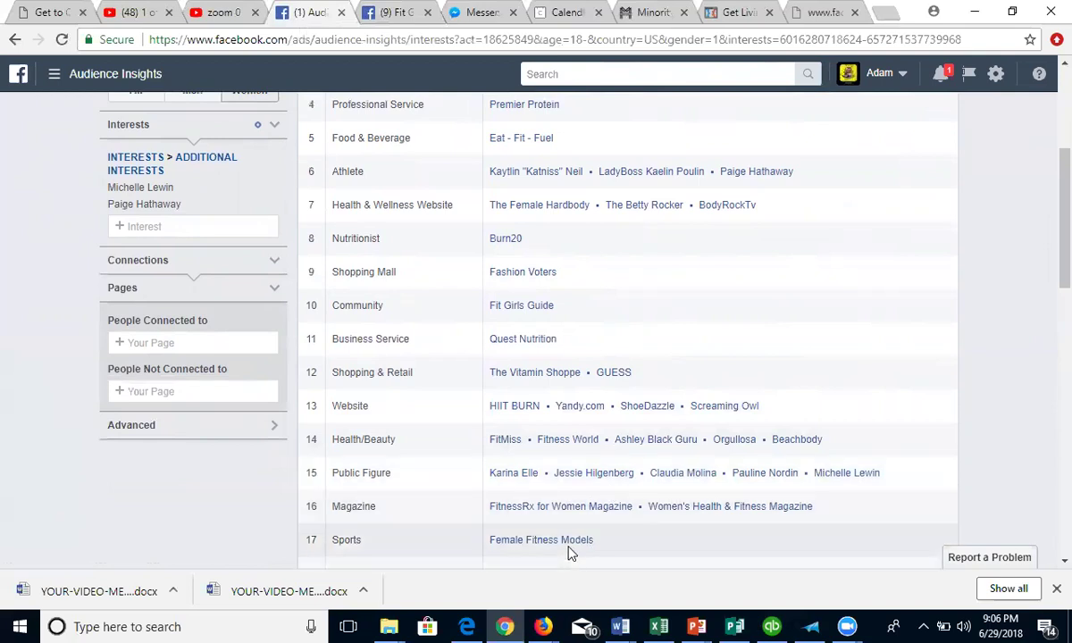
pyautogui.scroll(-2, 1047, 268)
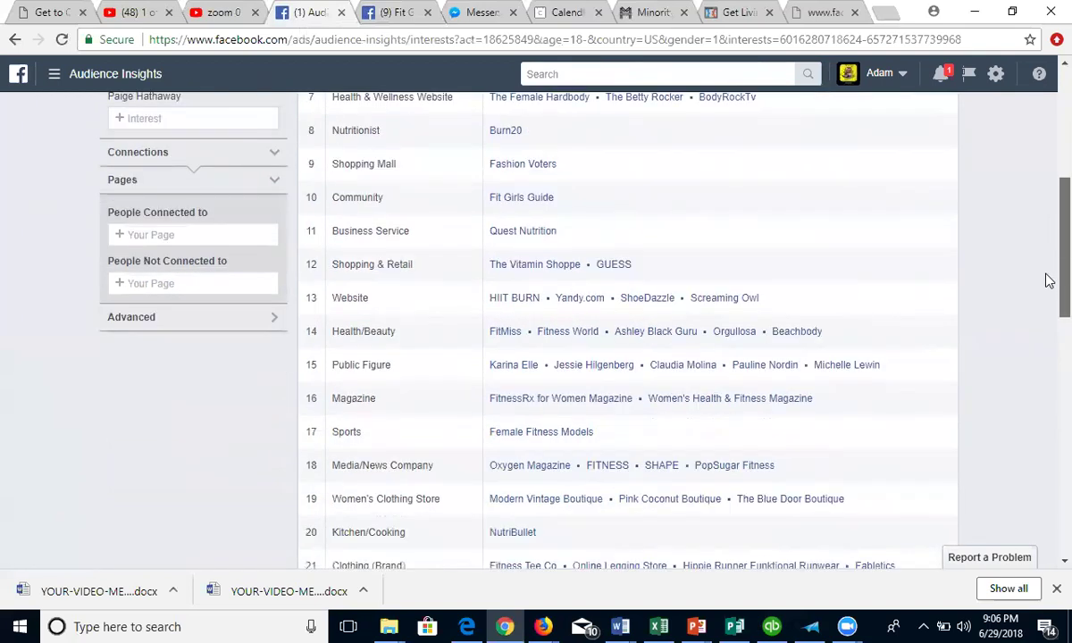
pyautogui.scroll(-3, 1046, 295)
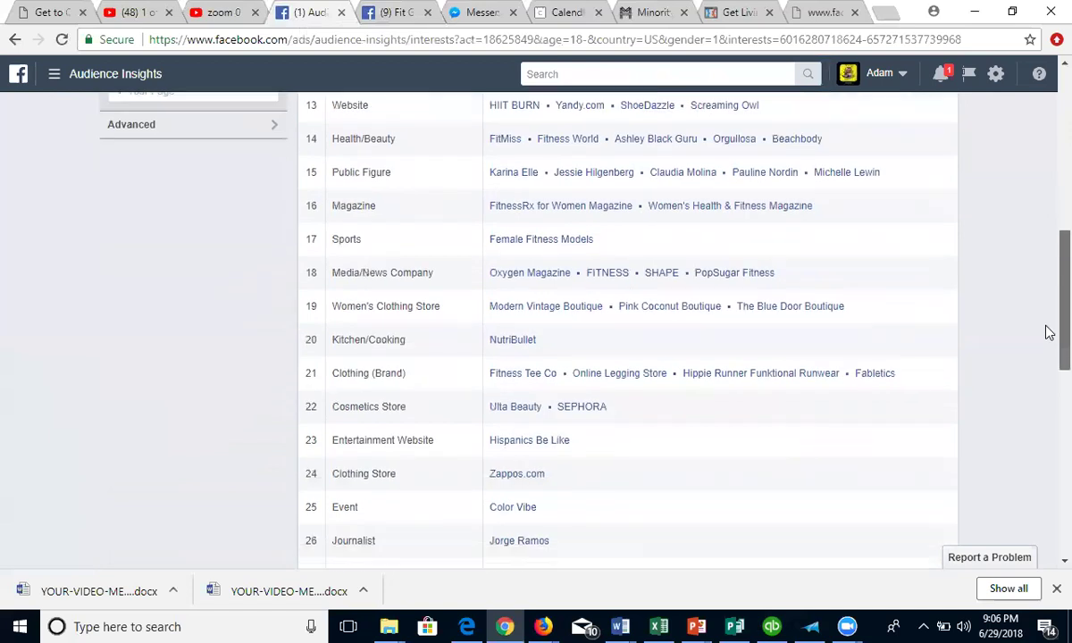
pyautogui.scroll(7, 1046, 330)
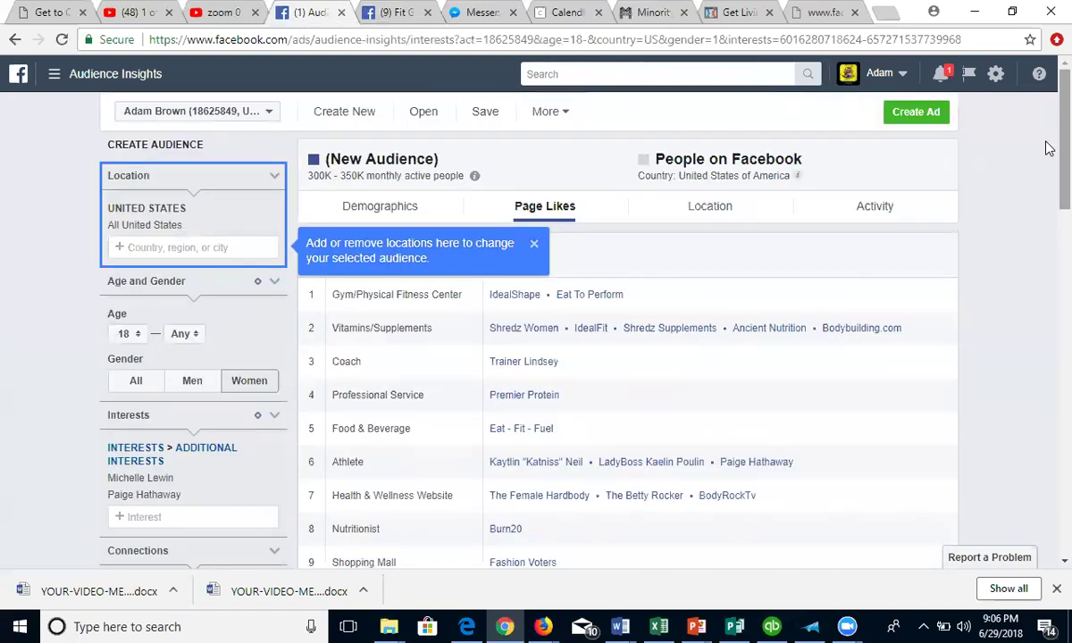
# Step: Show the audience's top cities and dismiss the tip about changing locations
pyautogui.click(709, 217)
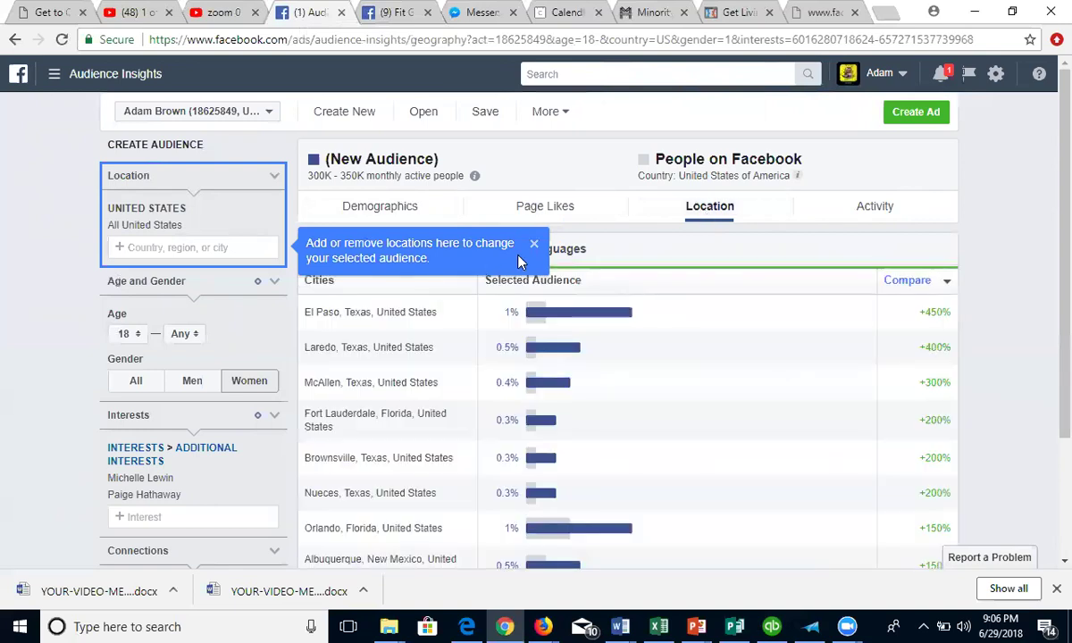
pyautogui.click(533, 243)
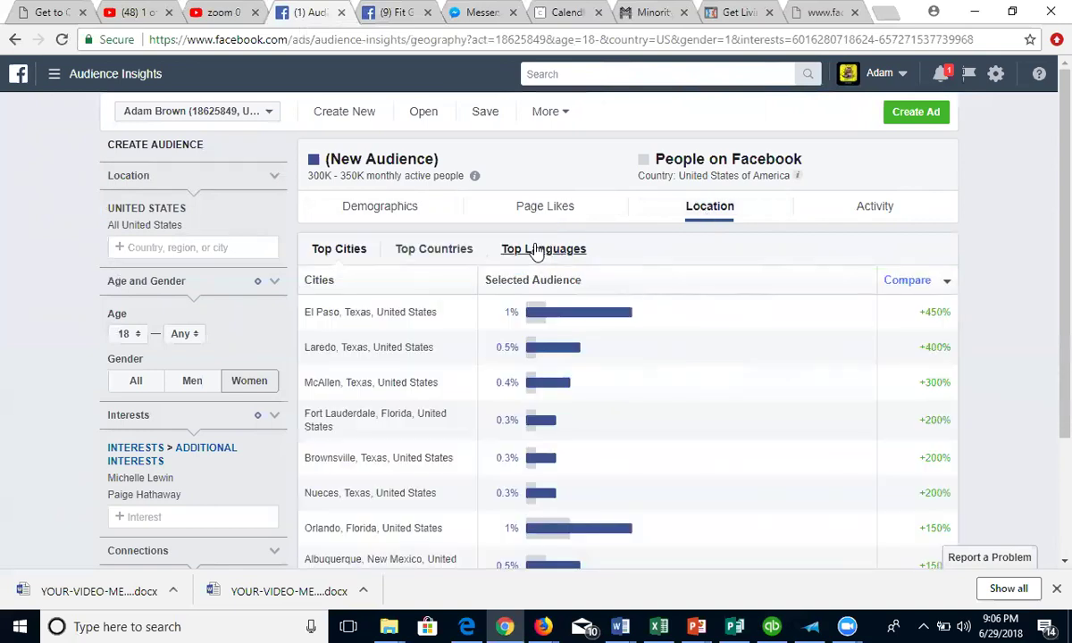
pyautogui.scroll(-1, 1049, 252)
pyautogui.moveTo(1049, 252); pyautogui.dragTo(1047, 9)
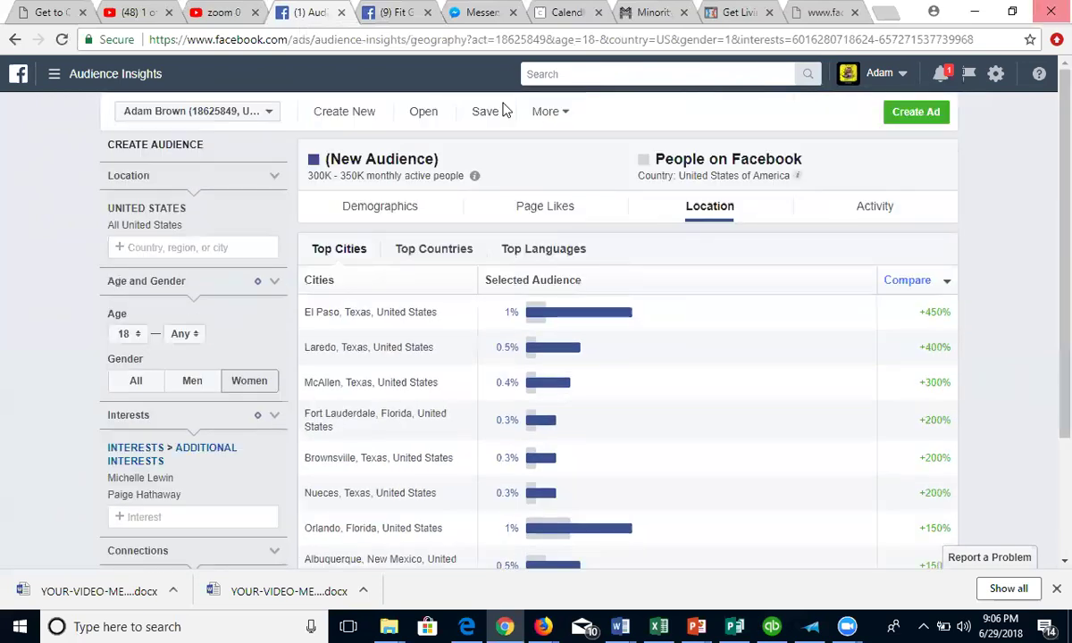
# Step: Return to the demographics and replace the Michelle Lewin and Paige Hathaway interests with Fitness and wellness
pyautogui.click(321, 218)
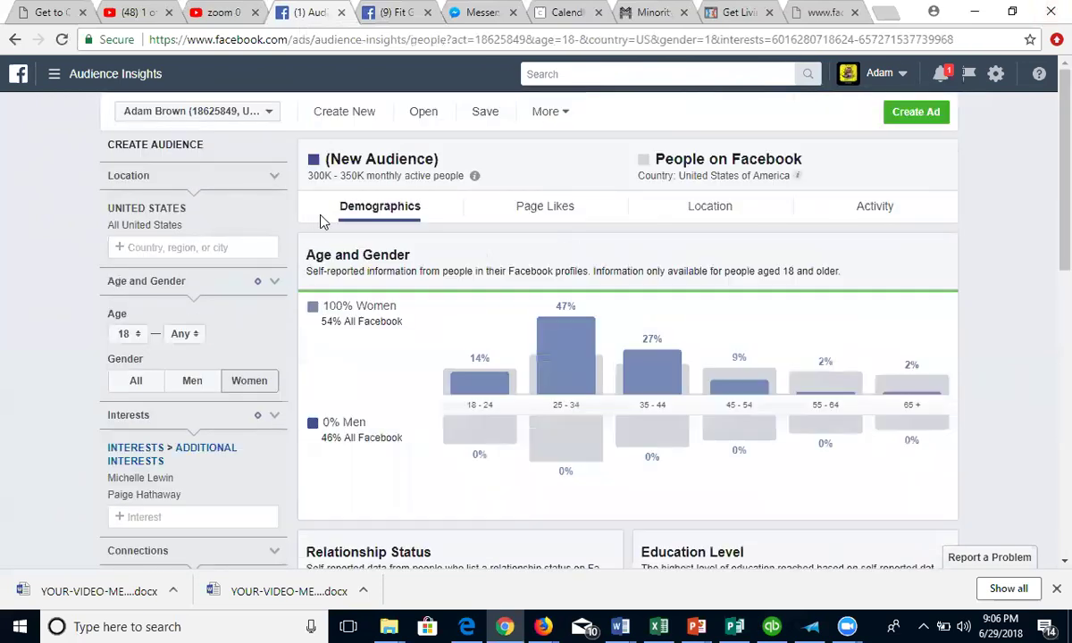
pyautogui.click(271, 446)
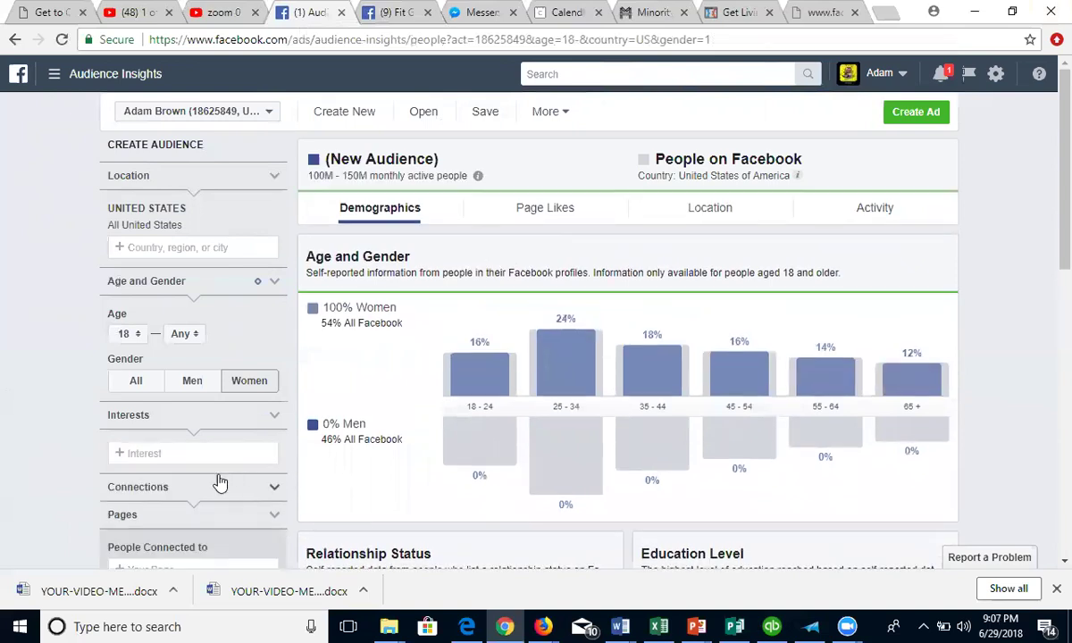
pyautogui.click(201, 456)
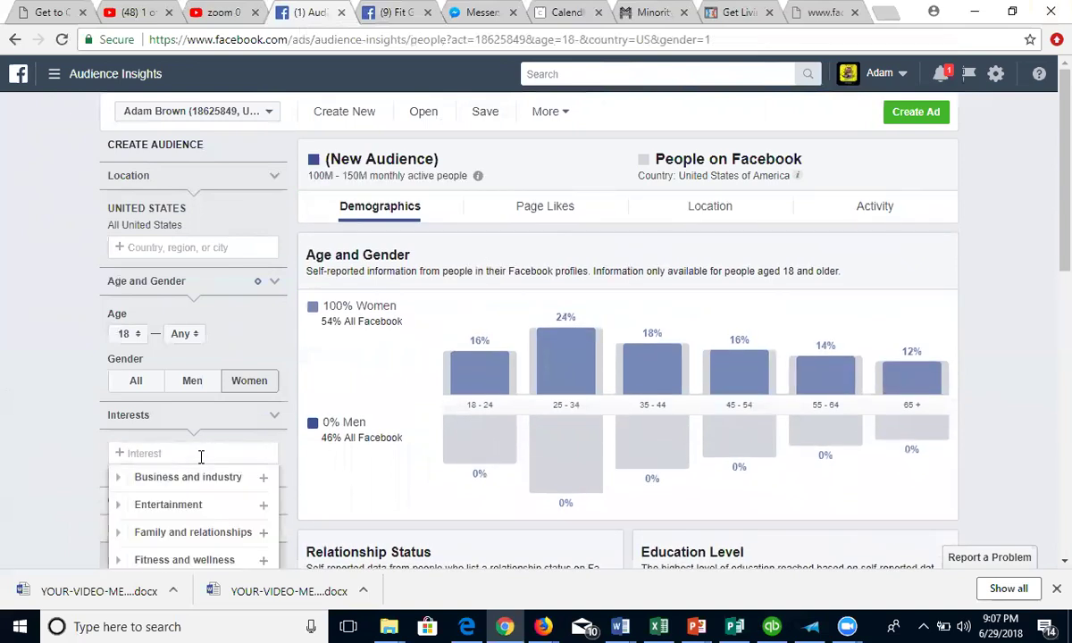
pyautogui.write('fitness and wel')
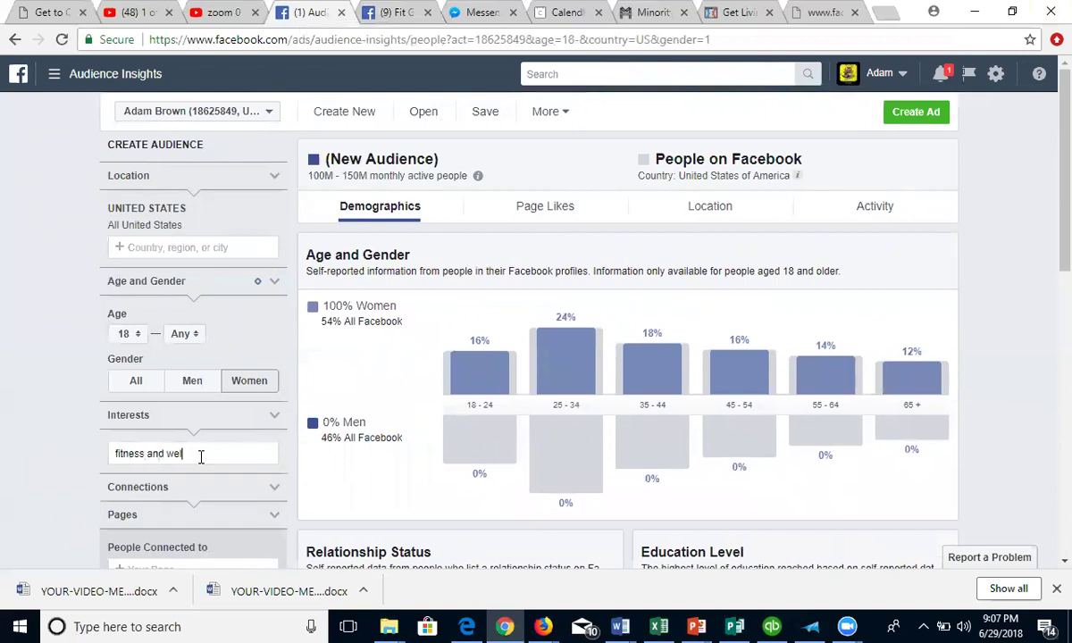
pyautogui.write('lness')
pyautogui.press('Return')
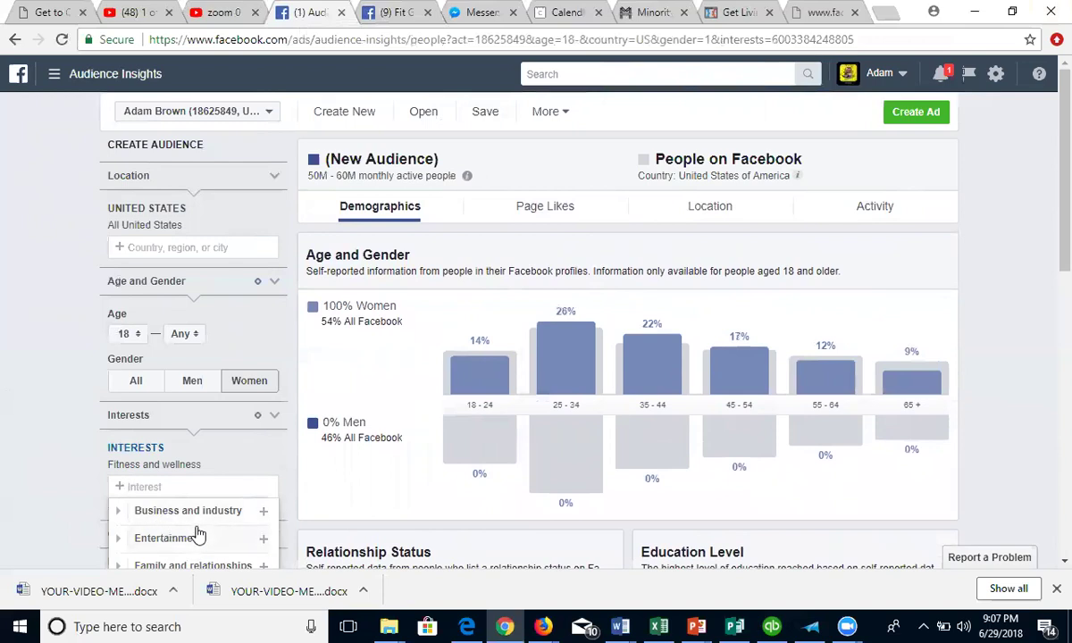
# Step: Show the top page categories liked by the Fitness and wellness audience
pyautogui.click(523, 215)
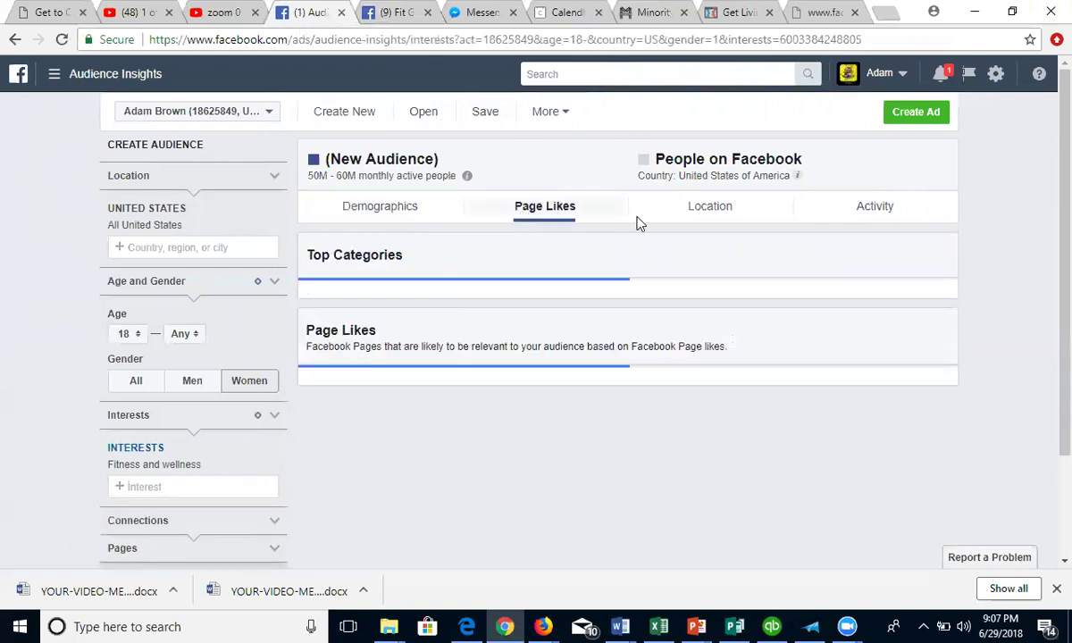
pyautogui.scroll(-1, 1048, 161)
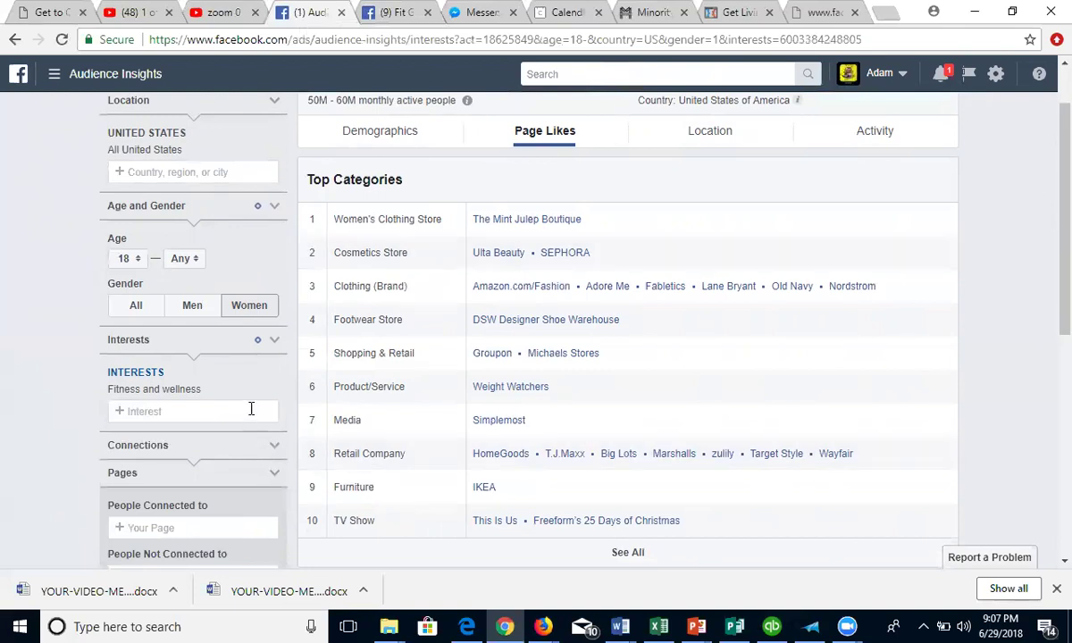
pyautogui.click(251, 408)
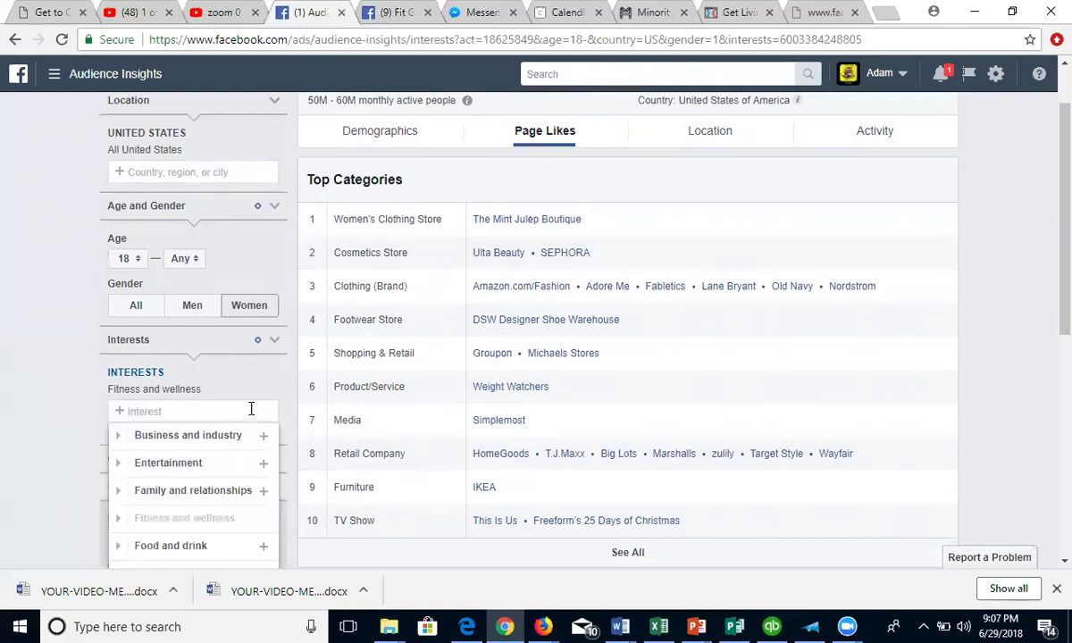
pyautogui.write('quest')
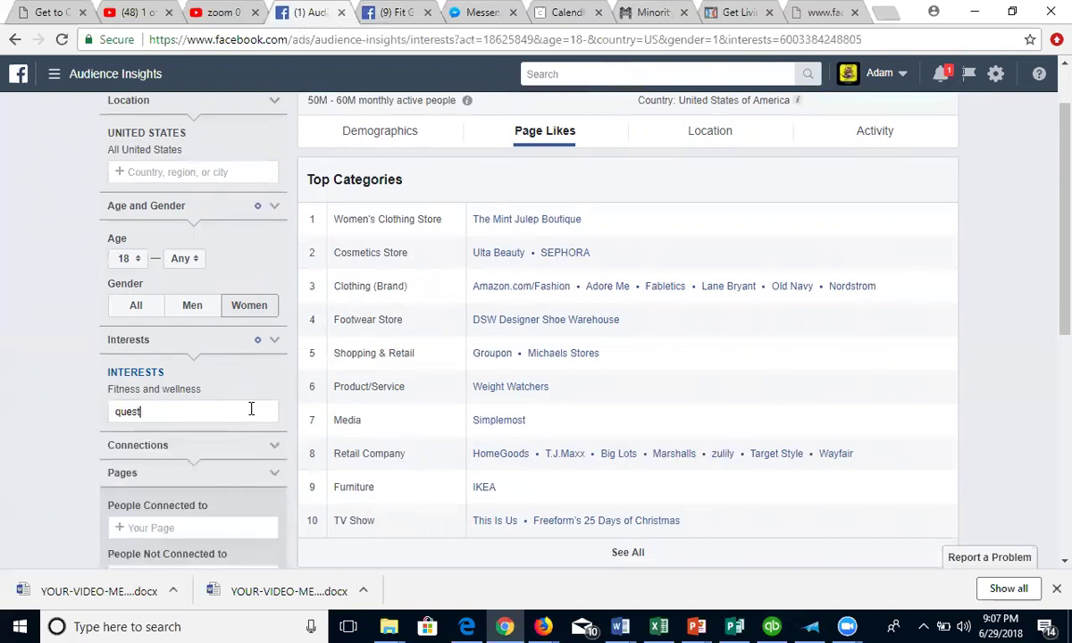
pyautogui.press('Return')
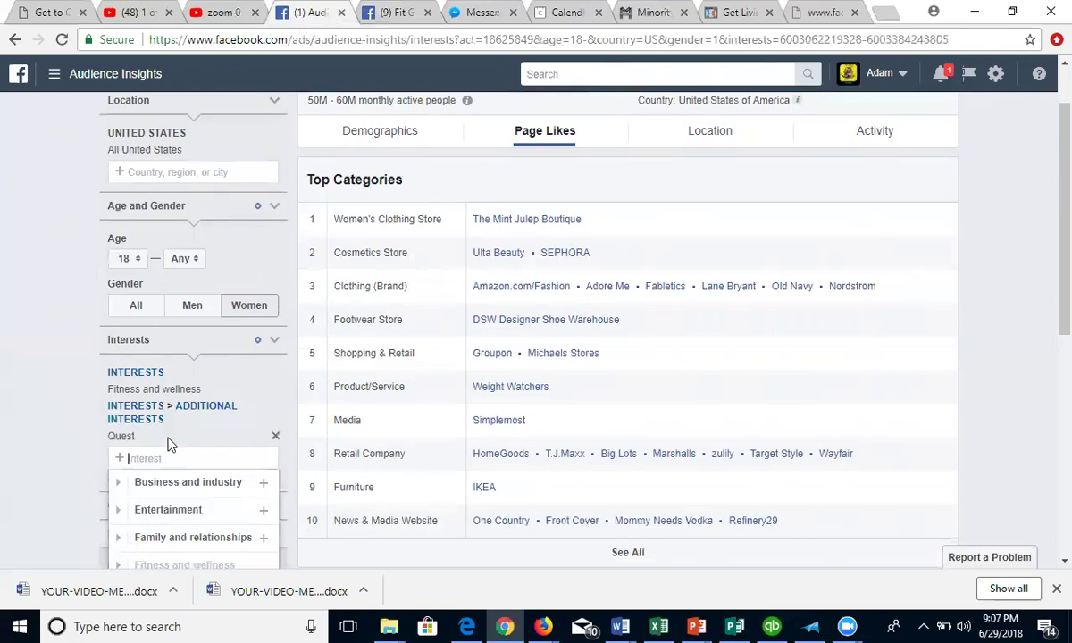
pyautogui.click(274, 436)
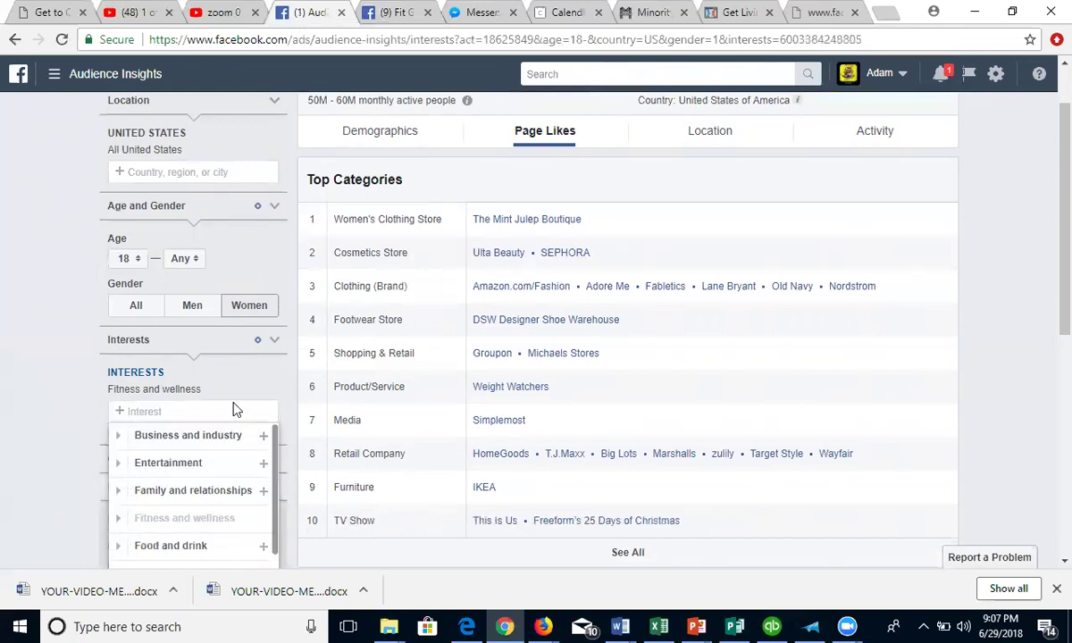
# Step: Add Quest Nutrition as an additional interest alongside Fitness and wellness
pyautogui.write('q')
pyautogui.write('st n')
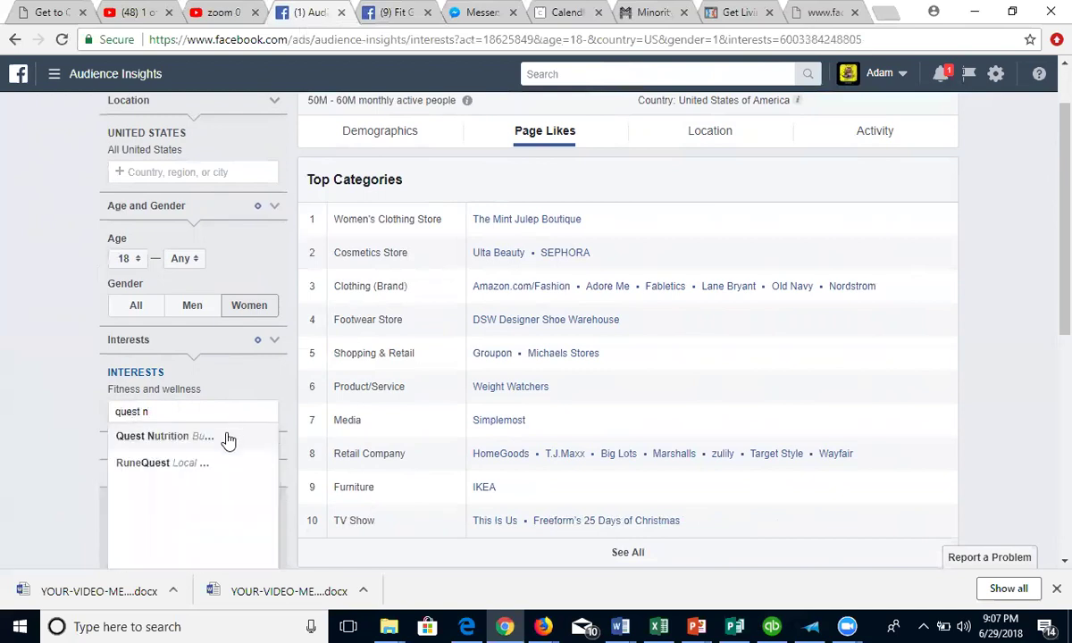
pyautogui.click(227, 437)
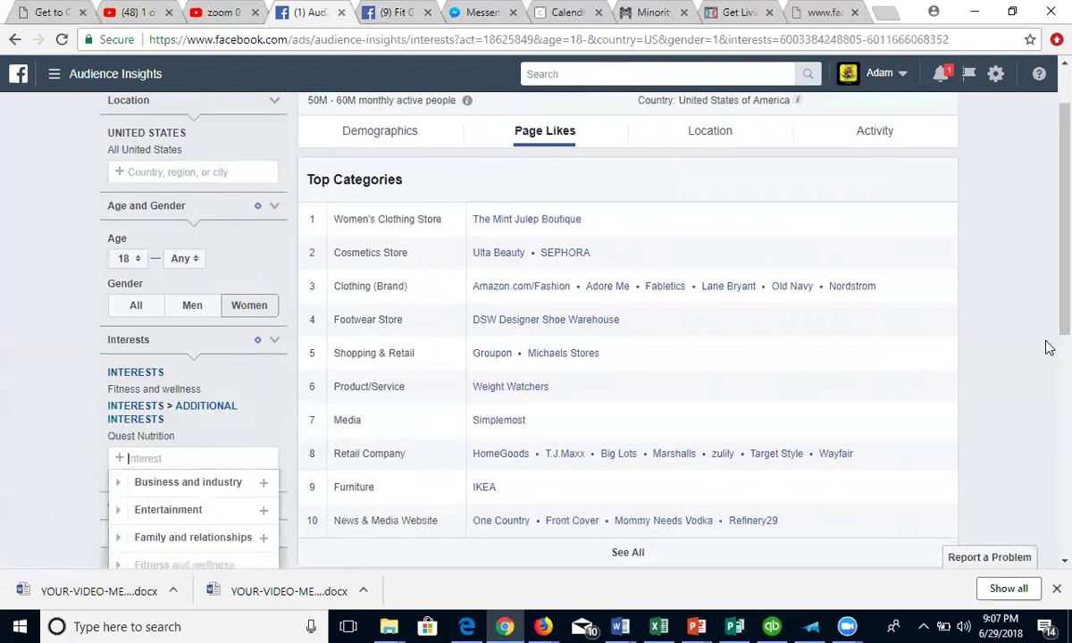
# Step: Examine the demographics of the Fitness and wellness and Quest Nutrition audience, covering age, relationship status and education level
pyautogui.scroll(2, 1048, 332)
pyautogui.click(422, 204)
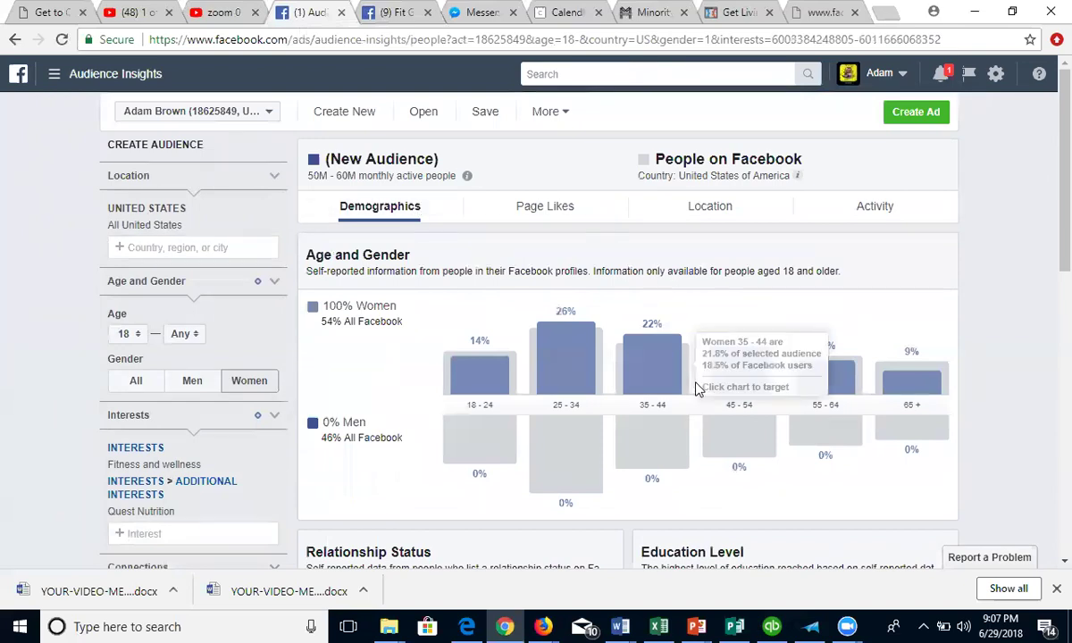
pyautogui.scroll(-3, 1048, 353)
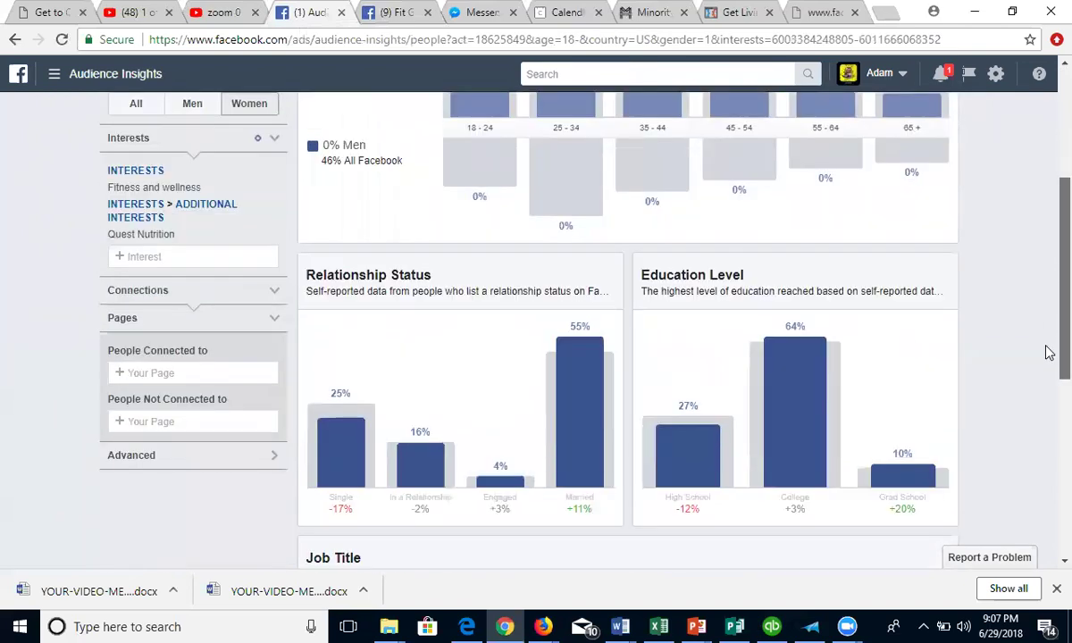
pyautogui.scroll(-3, 1046, 393)
pyautogui.scroll(4, 1044, 307)
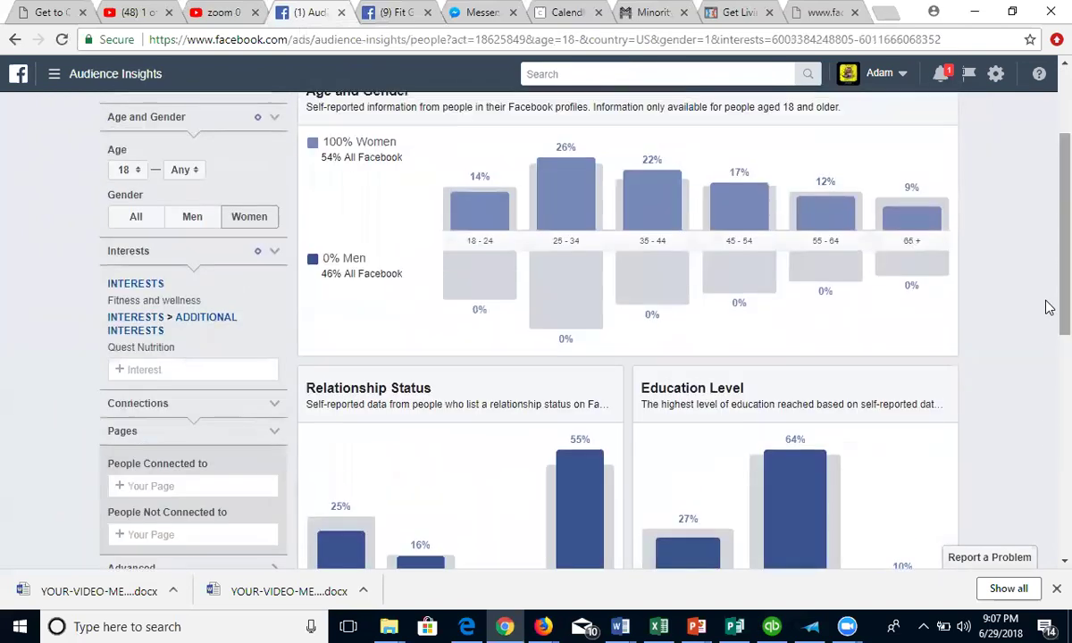
pyautogui.scroll(2, 1046, 291)
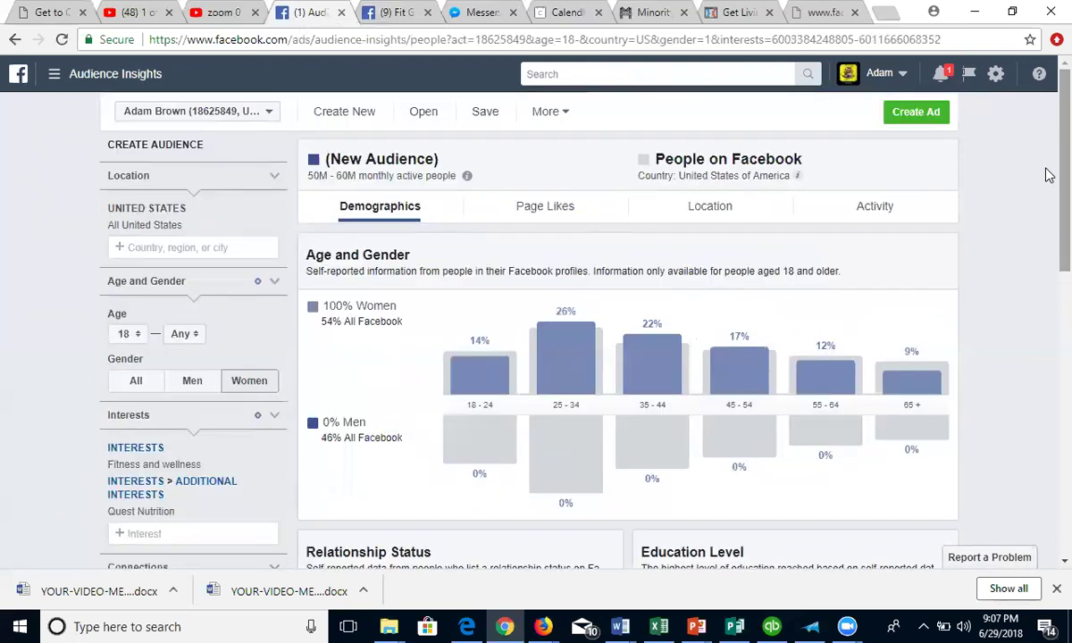
# Step: Show the pages liked by the Fitness and wellness and Quest Nutrition audience and expand the full category list
pyautogui.click(560, 212)
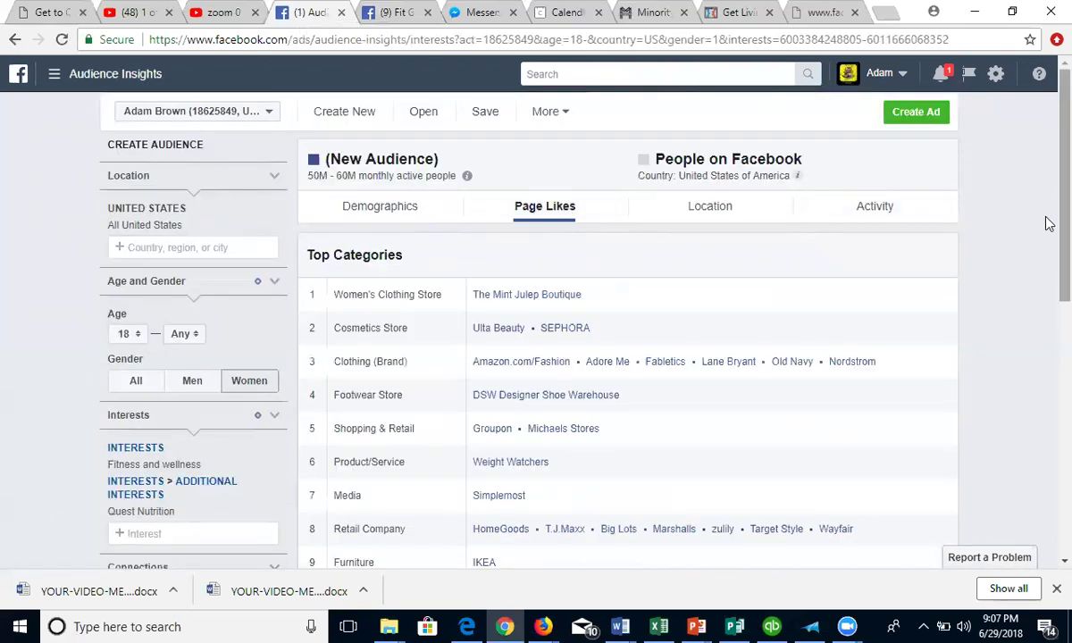
pyautogui.scroll(-1, 1047, 241)
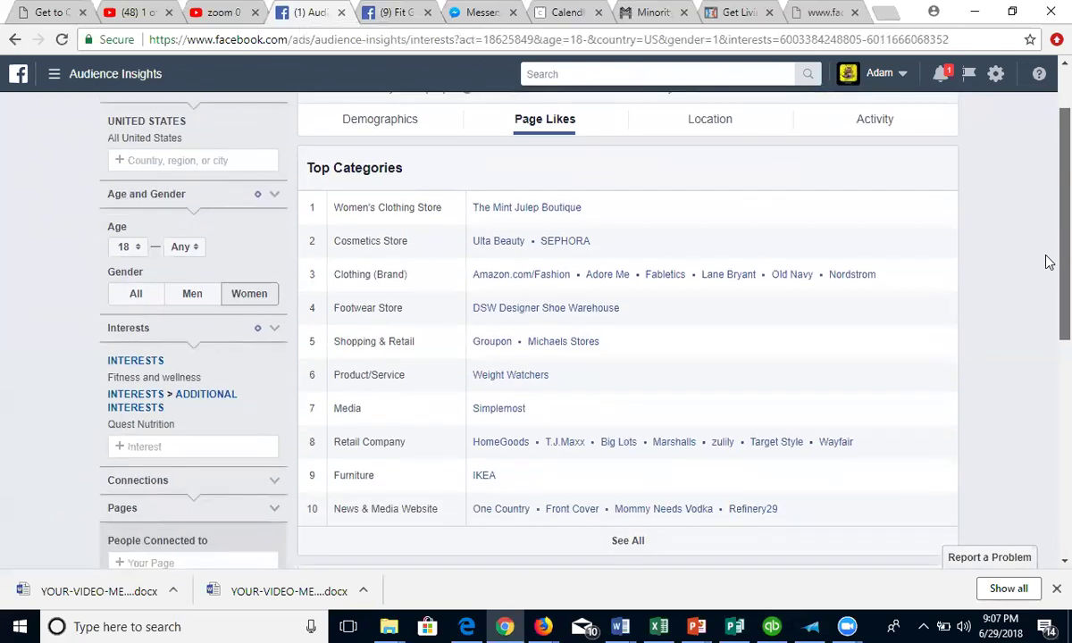
pyautogui.scroll(-1, 1049, 262)
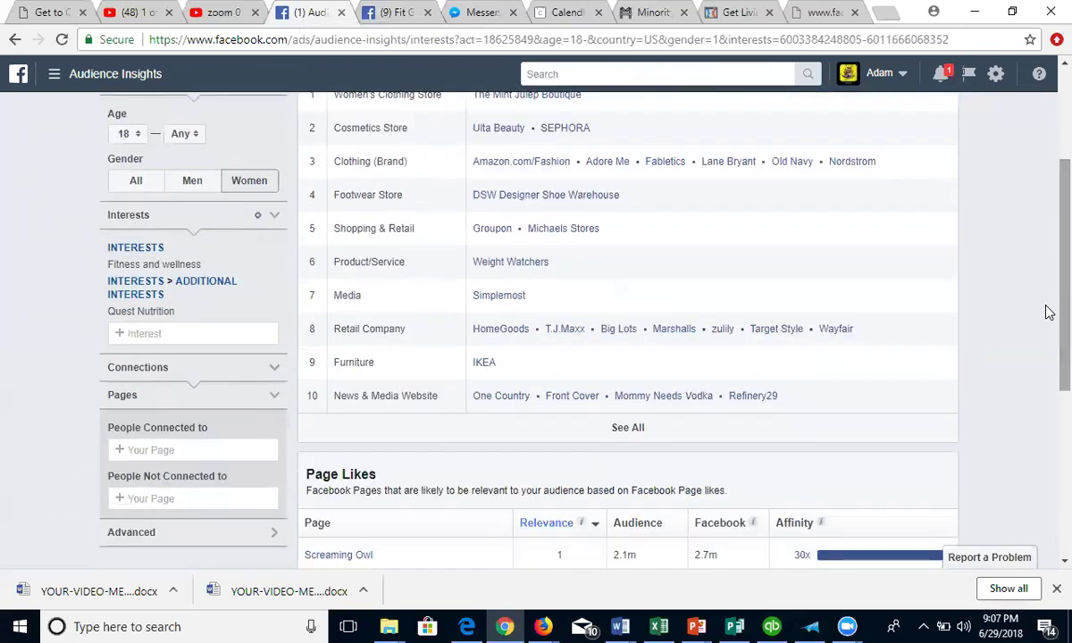
pyautogui.click(631, 429)
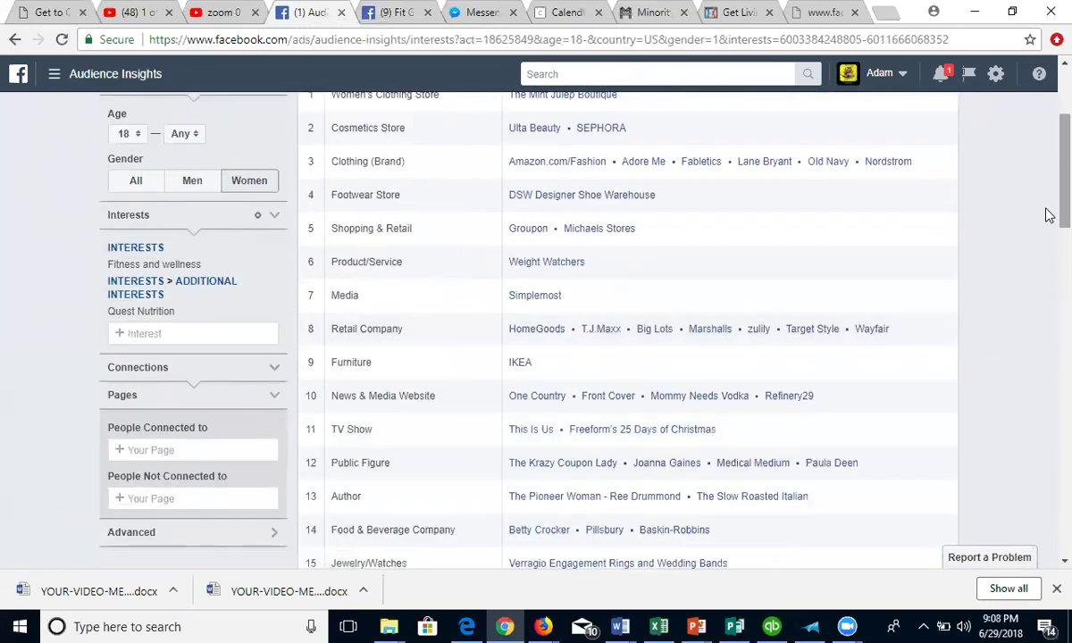
# Step: Examine the full list of page categories liked by the Fitness and wellness and Quest Nutrition audience
pyautogui.scroll(-2, 1046, 192)
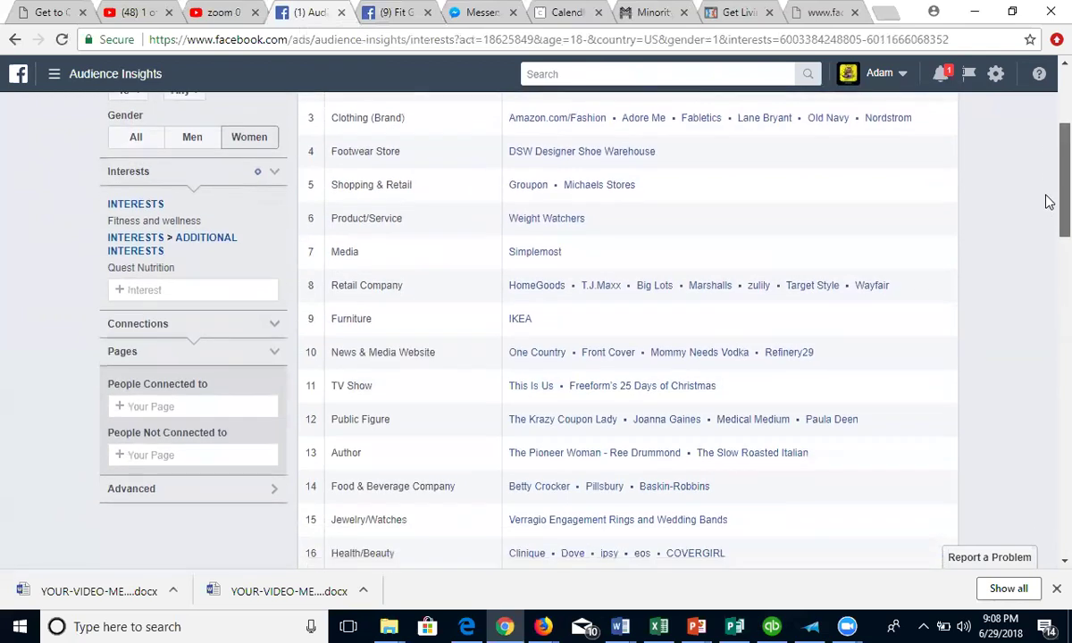
pyautogui.scroll(-2, 1046, 228)
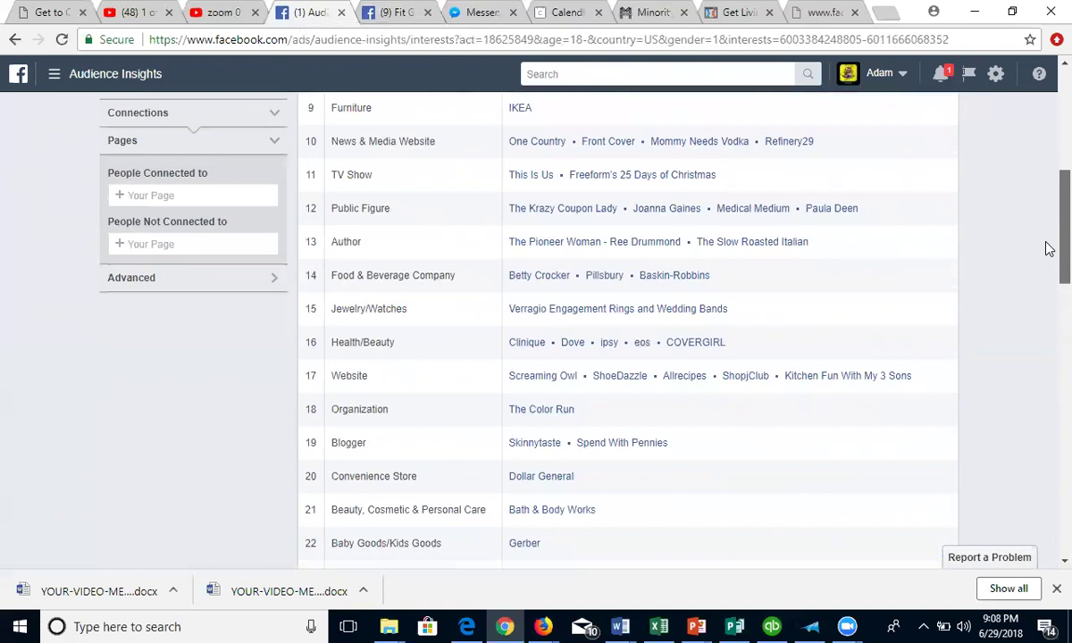
pyautogui.scroll(-4, 1048, 248)
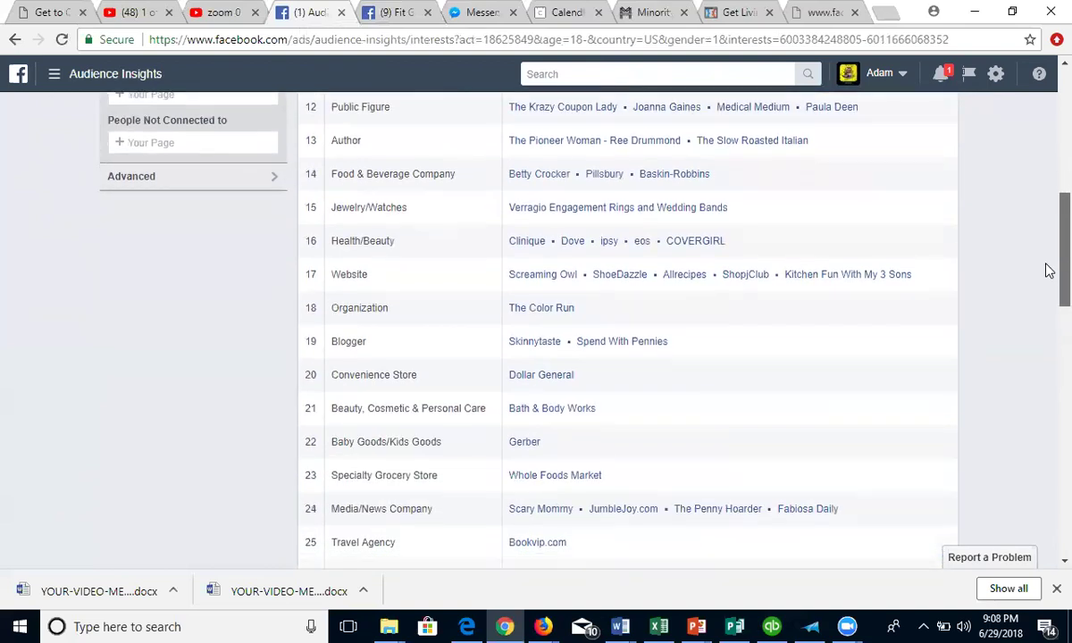
pyautogui.scroll(-1, 1048, 326)
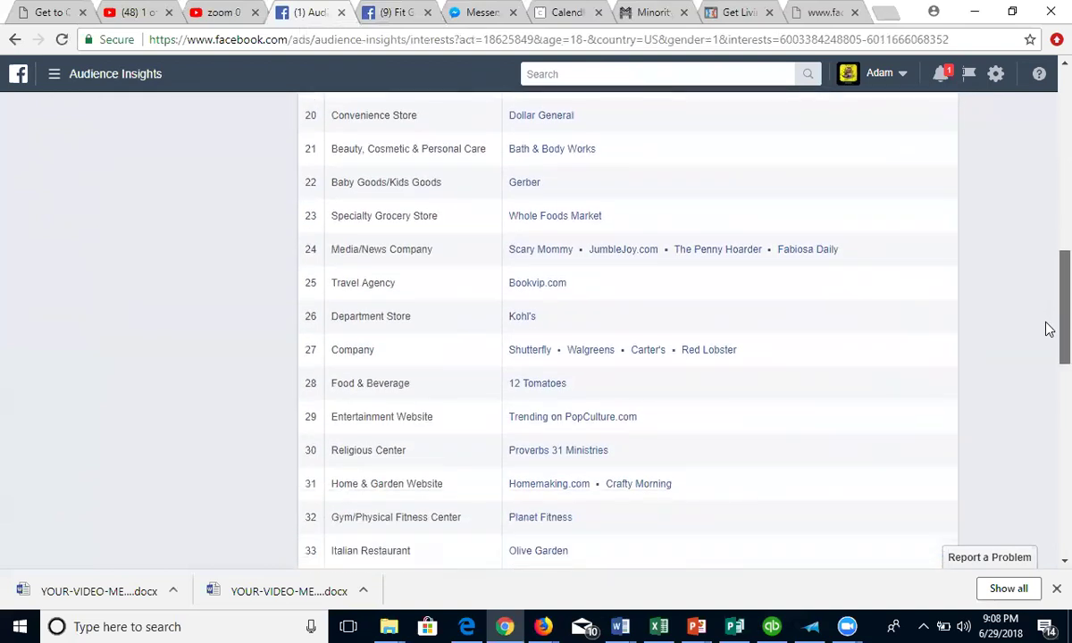
pyautogui.moveTo(1048, 329); pyautogui.dragTo(1045, 120)
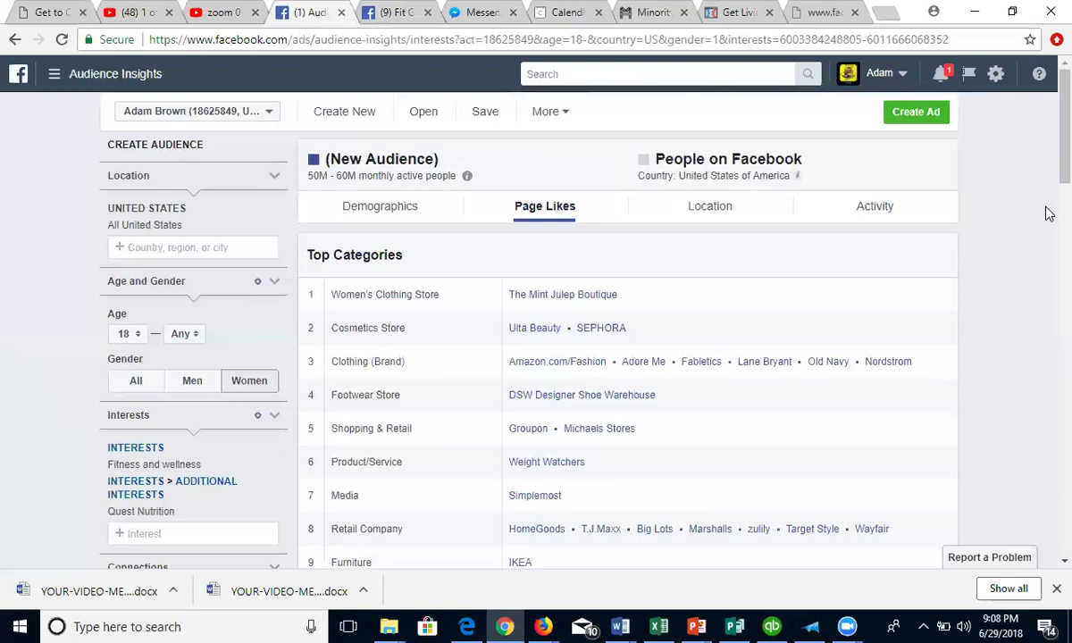
# Step: Add International Federation of BodyBuilding & Fitness as an additional interest alongside Quest Nutrition
pyautogui.scroll(-1, 1027, 143)
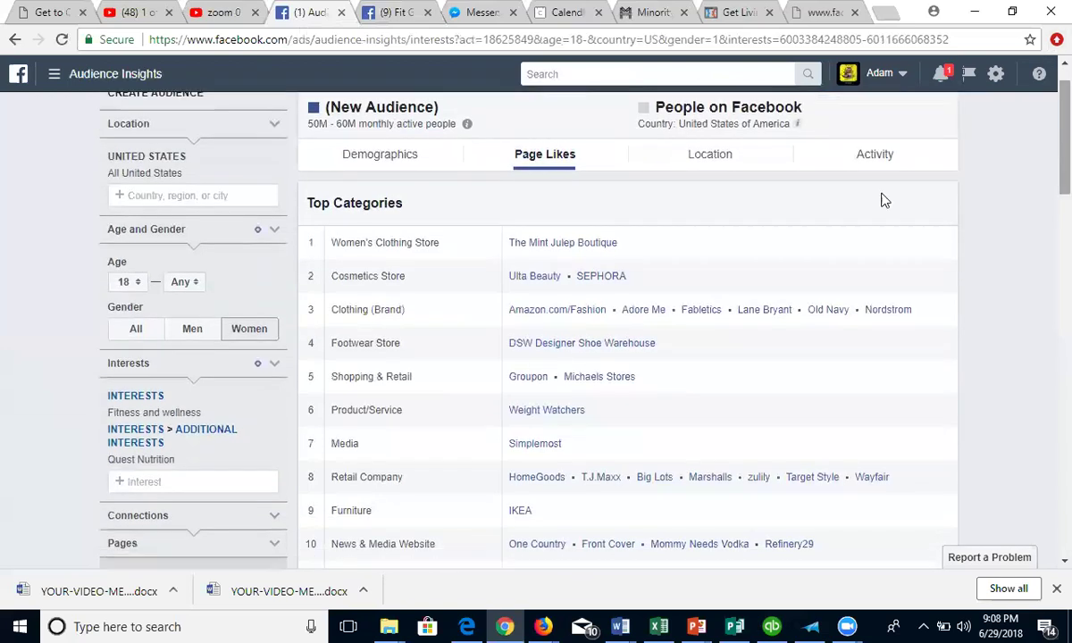
pyautogui.click(159, 480)
pyautogui.write('body building')
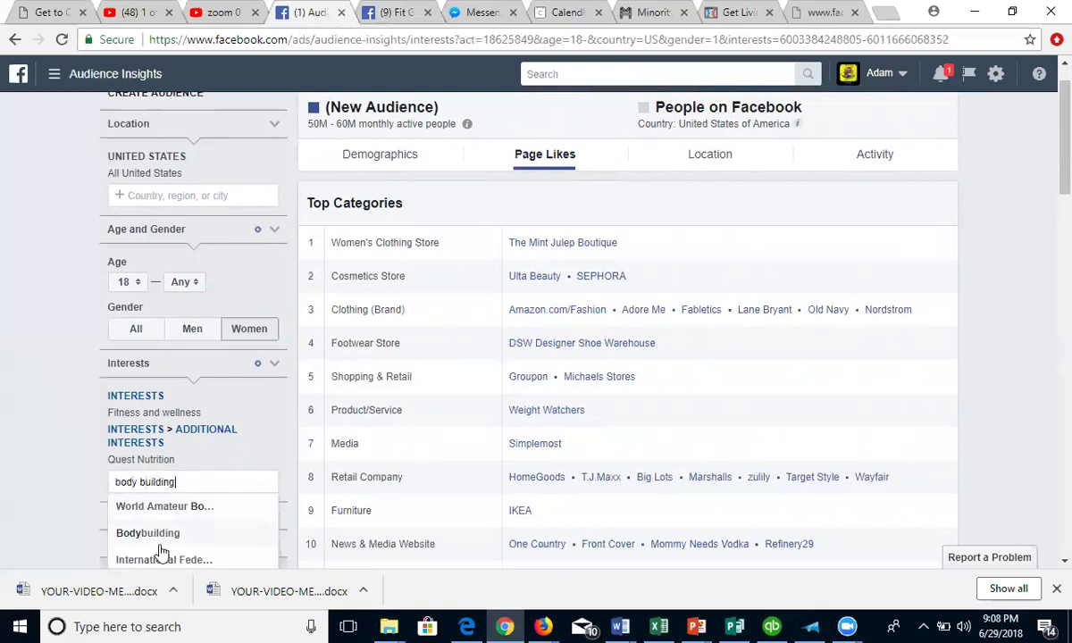
pyautogui.click(161, 560)
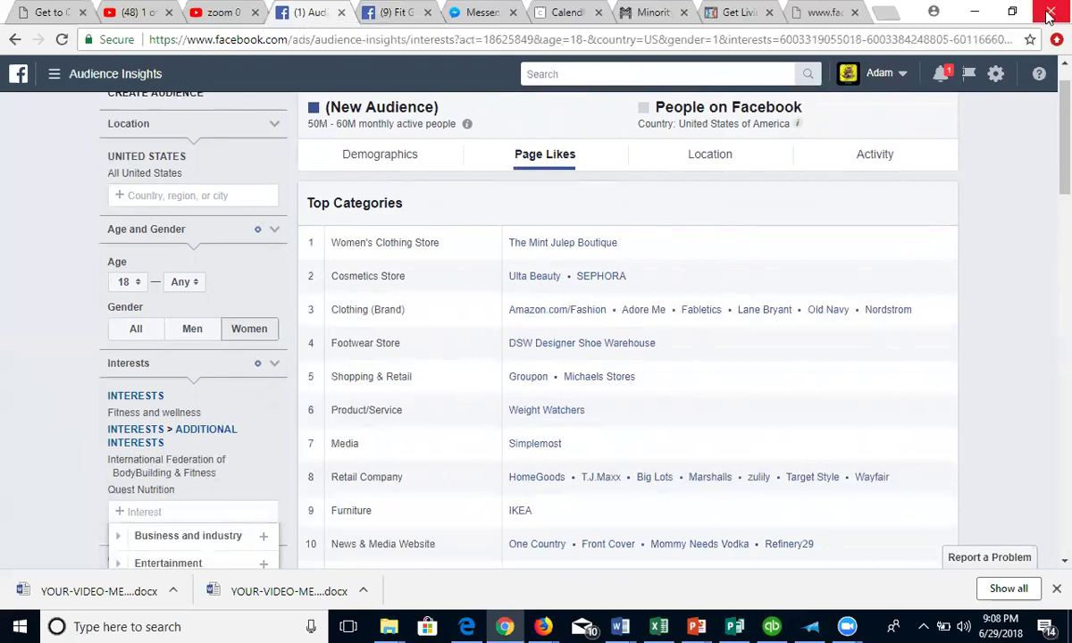
# Step: Review the liked page categories with the International Federation of BodyBuilding & Fitness interest included
pyautogui.scroll(-4, 1046, 147)
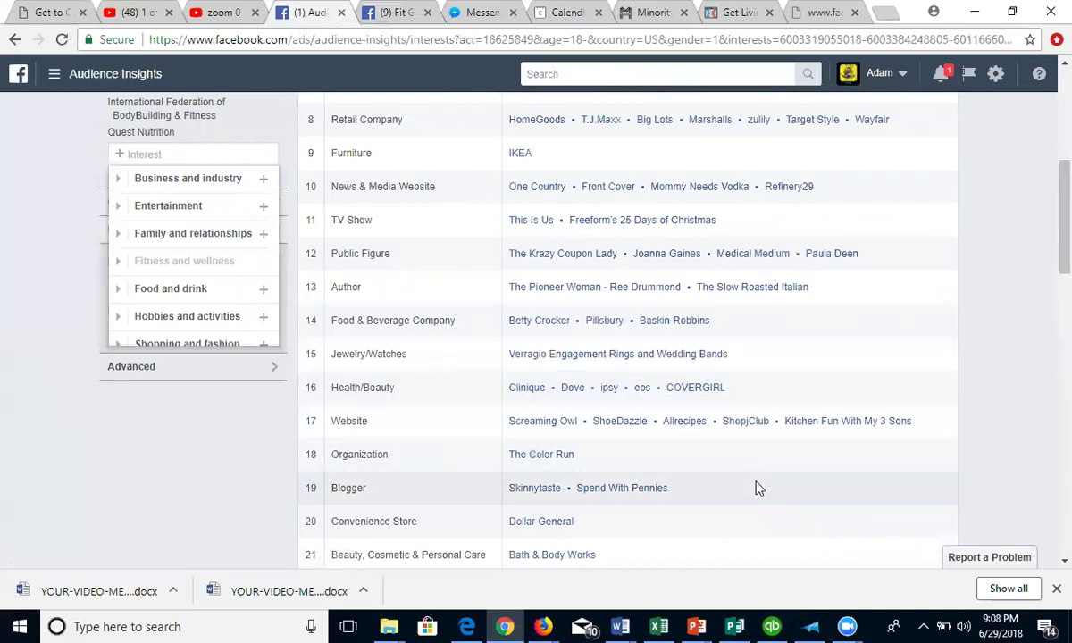
pyautogui.moveTo(1050, 245); pyautogui.dragTo(1049, 299)
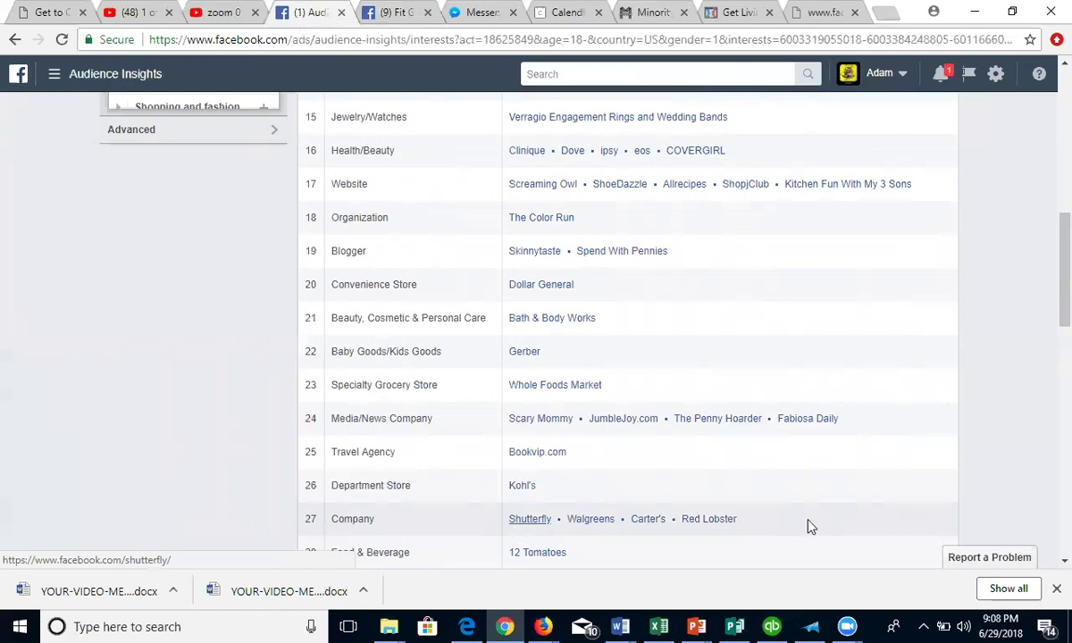
pyautogui.moveTo(1047, 323); pyautogui.dragTo(1049, 151)
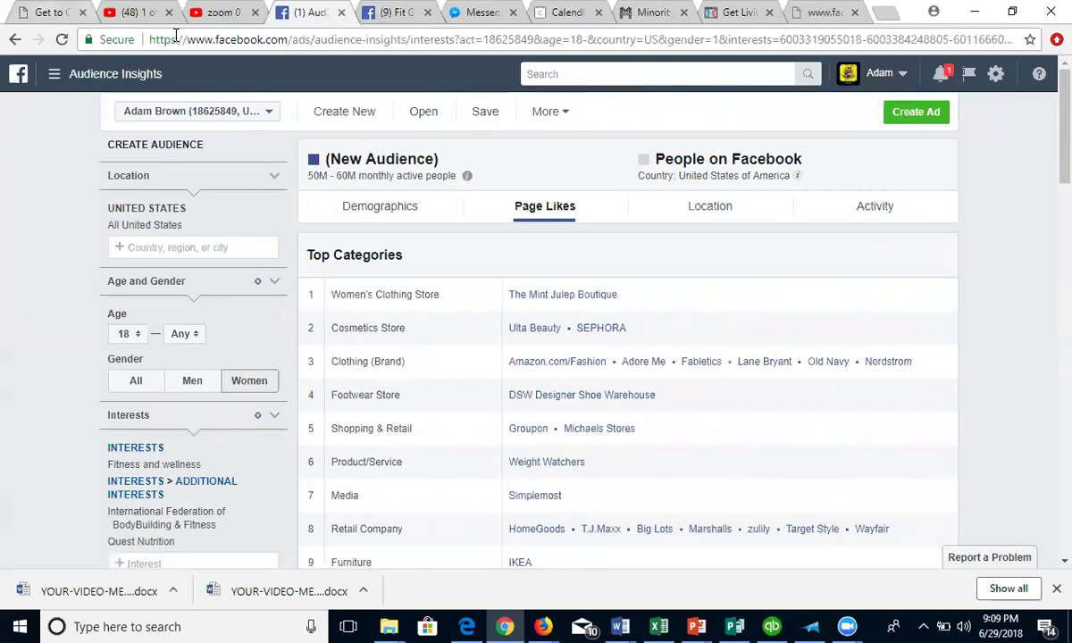
# Step: Switch from Audience Insights to Ads Manager, leaving the unsaved audience, and dismiss the two notices above the campaign list
pyautogui.click(140, 76)
pyautogui.click(156, 458)
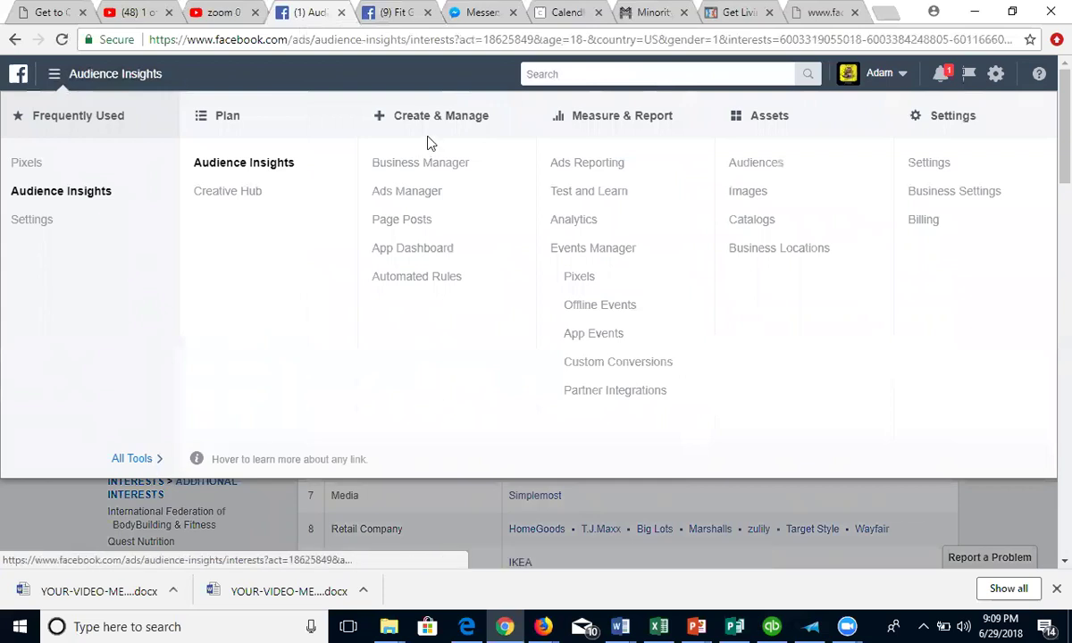
pyautogui.click(416, 204)
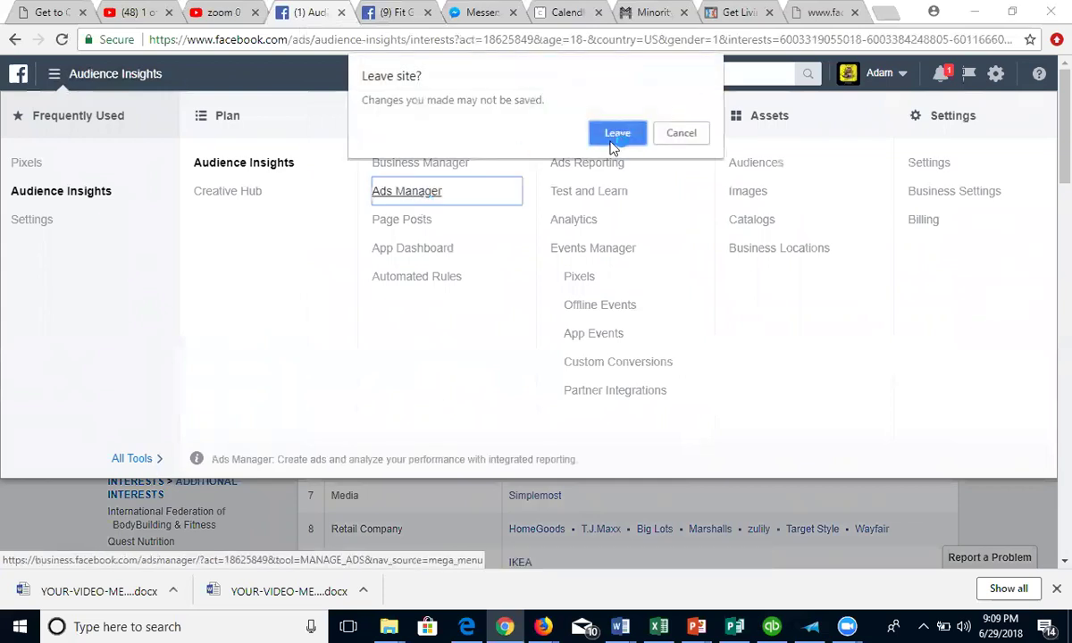
pyautogui.click(601, 139)
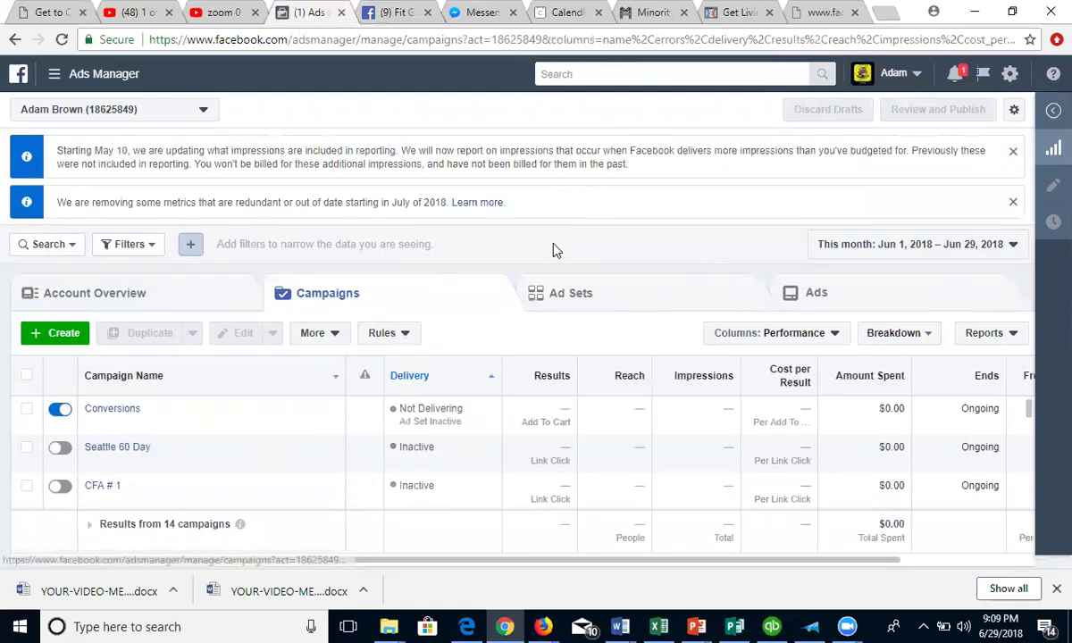
pyautogui.click(1013, 151)
pyautogui.click(1012, 152)
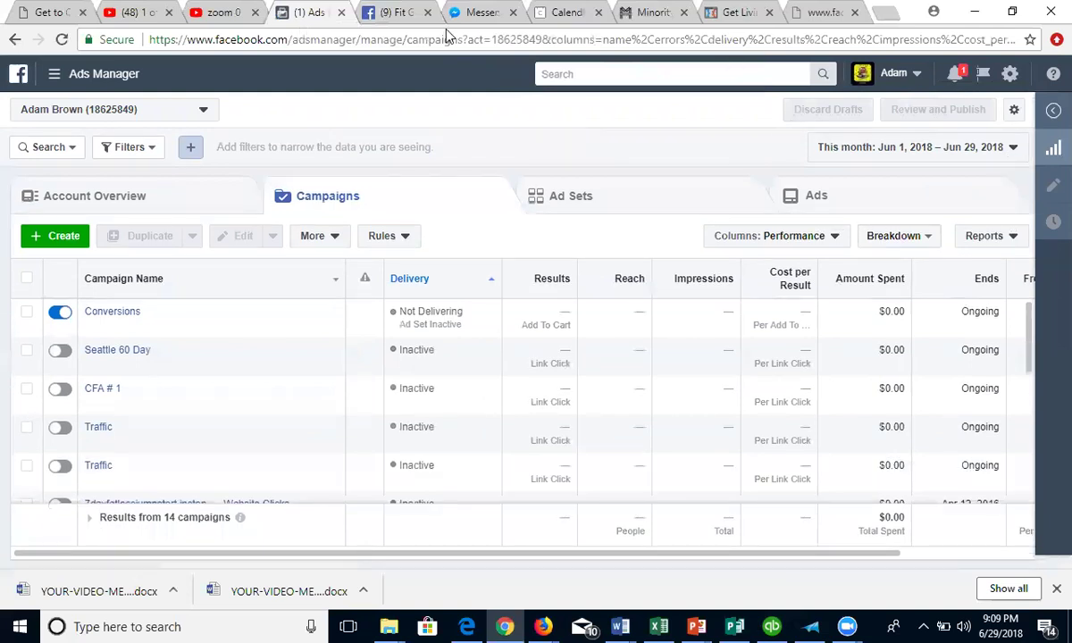
# Step: Start a new ad campaign with guided creation and choose Messages as its marketing objective
pyautogui.click(34, 235)
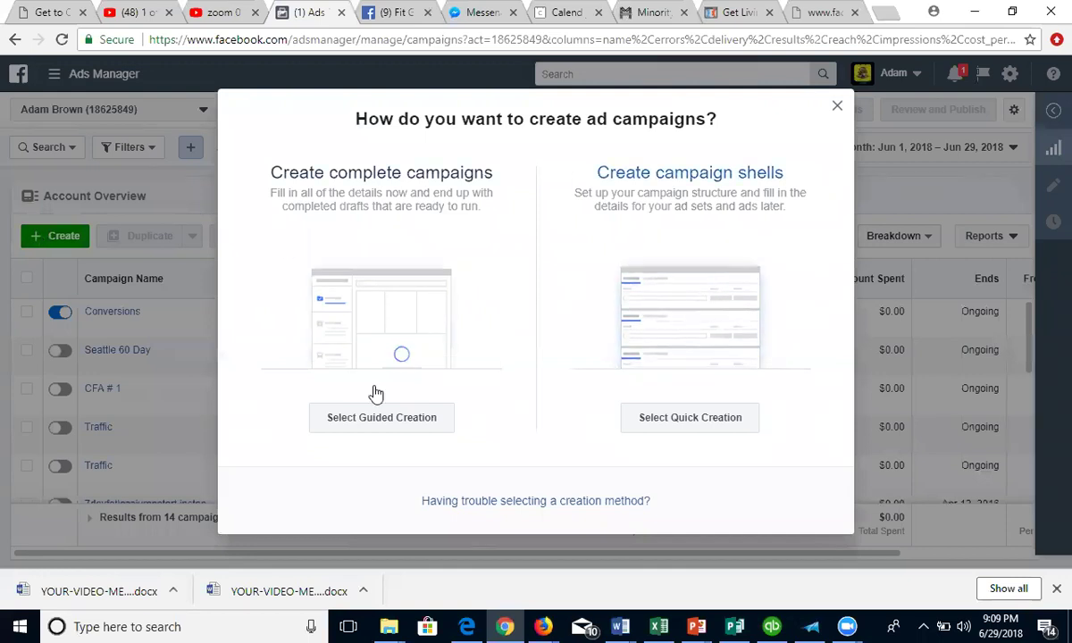
pyautogui.click(385, 430)
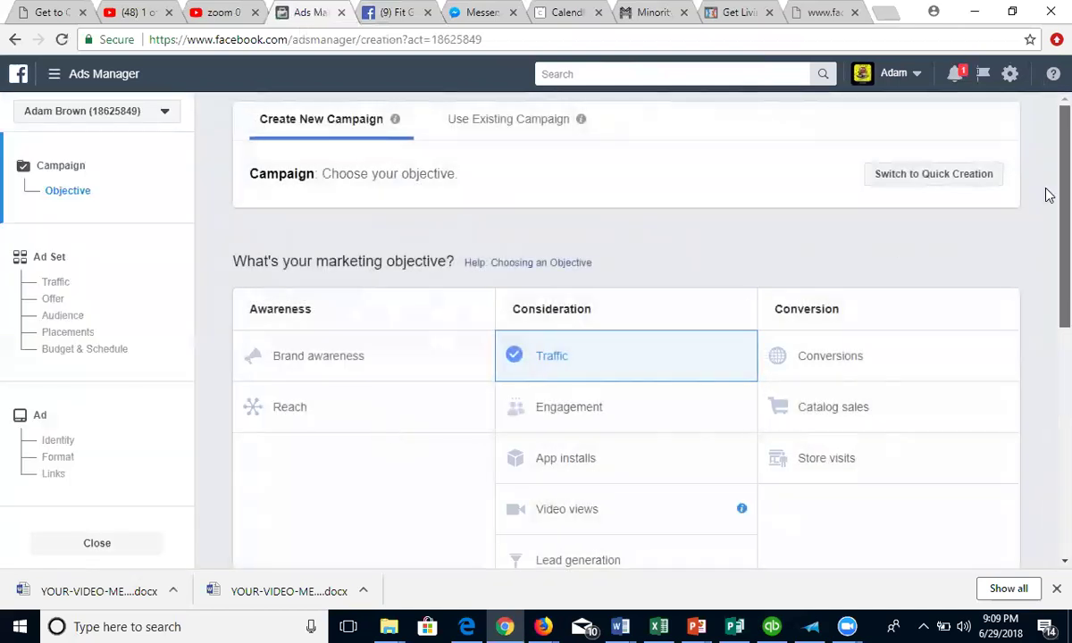
pyautogui.scroll(-2, 1045, 232)
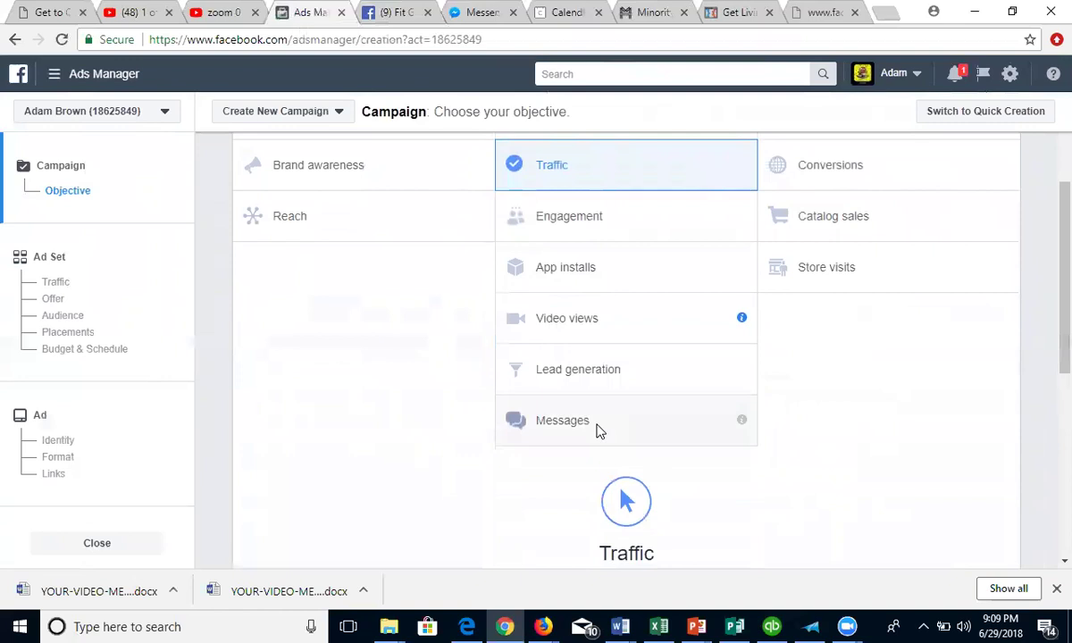
pyautogui.click(598, 432)
pyautogui.scroll(-1, 598, 430)
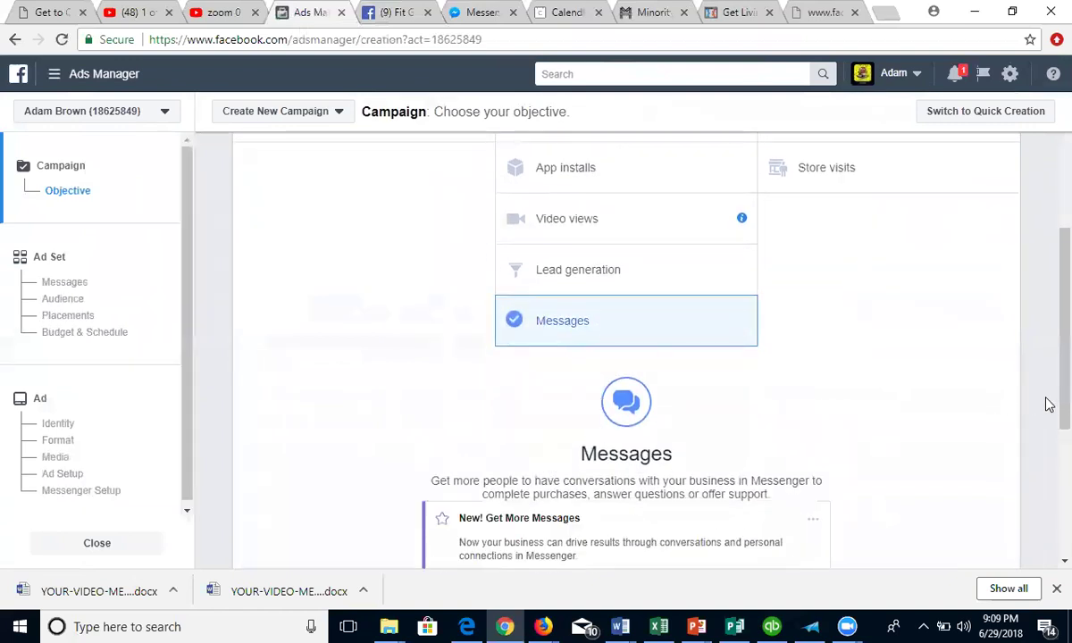
# Step: Name the campaign "28 Day Challenge Launch 1" and continue to the ad set setup
pyautogui.scroll(-2, 1046, 446)
pyautogui.scroll(-1, 1049, 516)
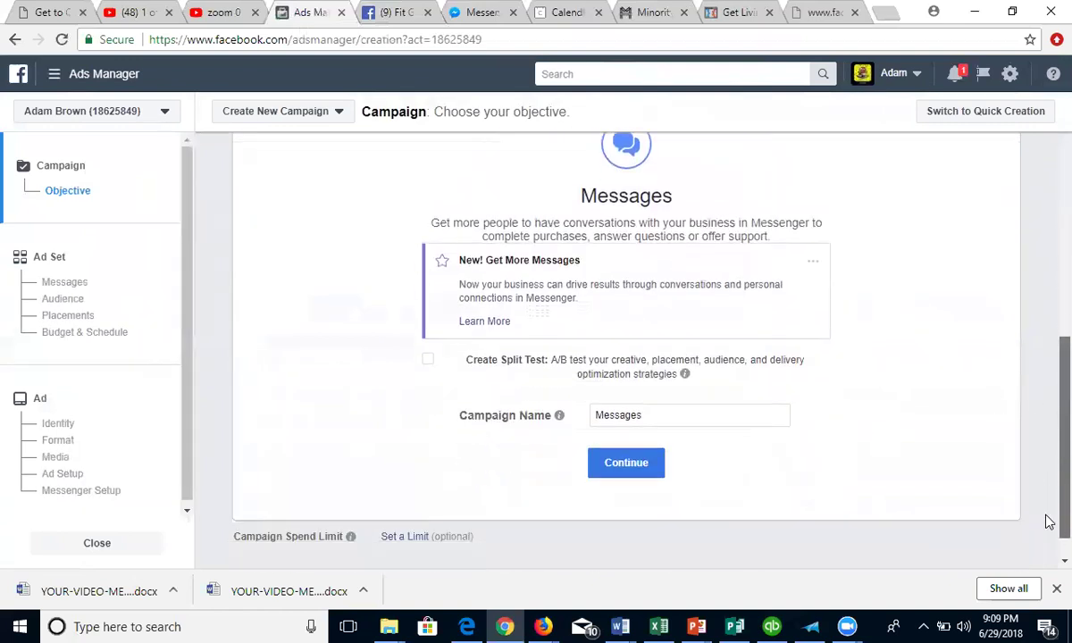
pyautogui.click(693, 415)
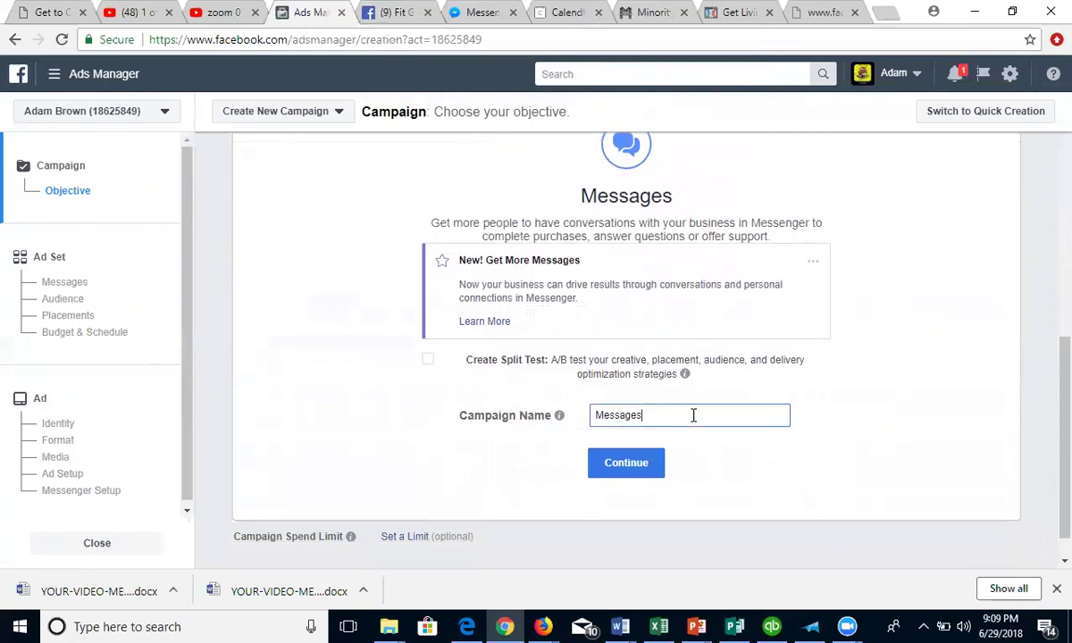
pyautogui.press('BackSpace')
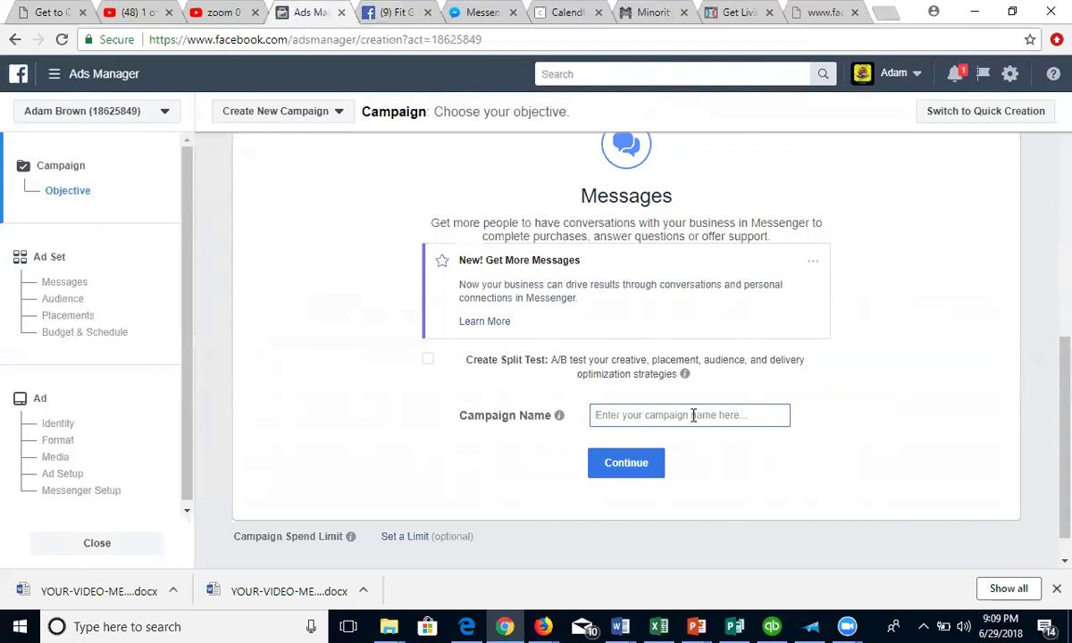
pyautogui.click(693, 415)
pyautogui.write('28 Da')
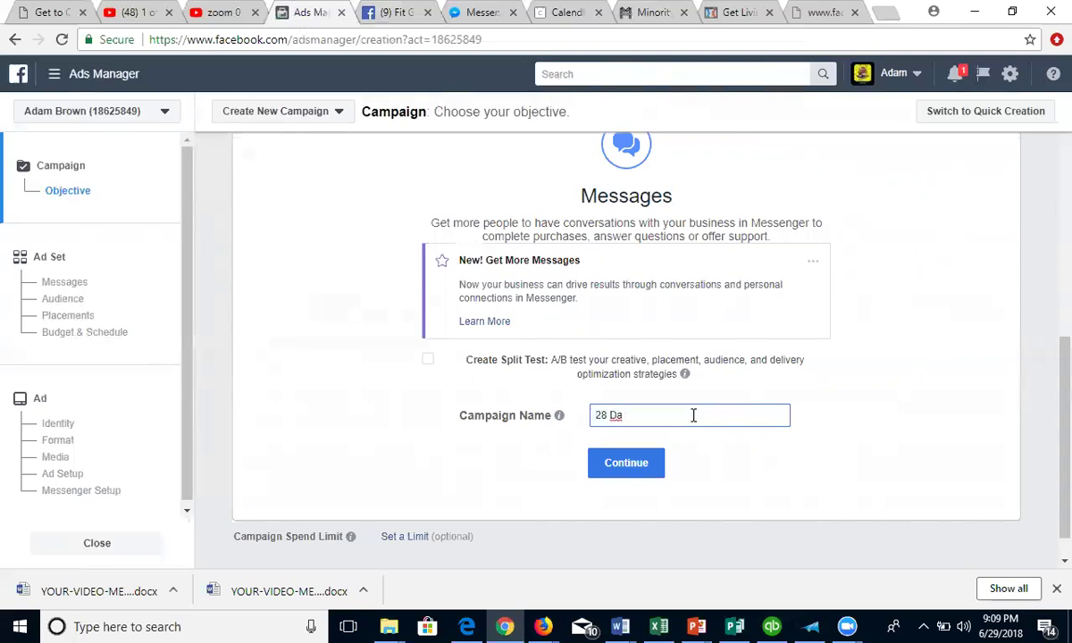
pyautogui.write('y Challenge Launch 1')
pyautogui.click(637, 474)
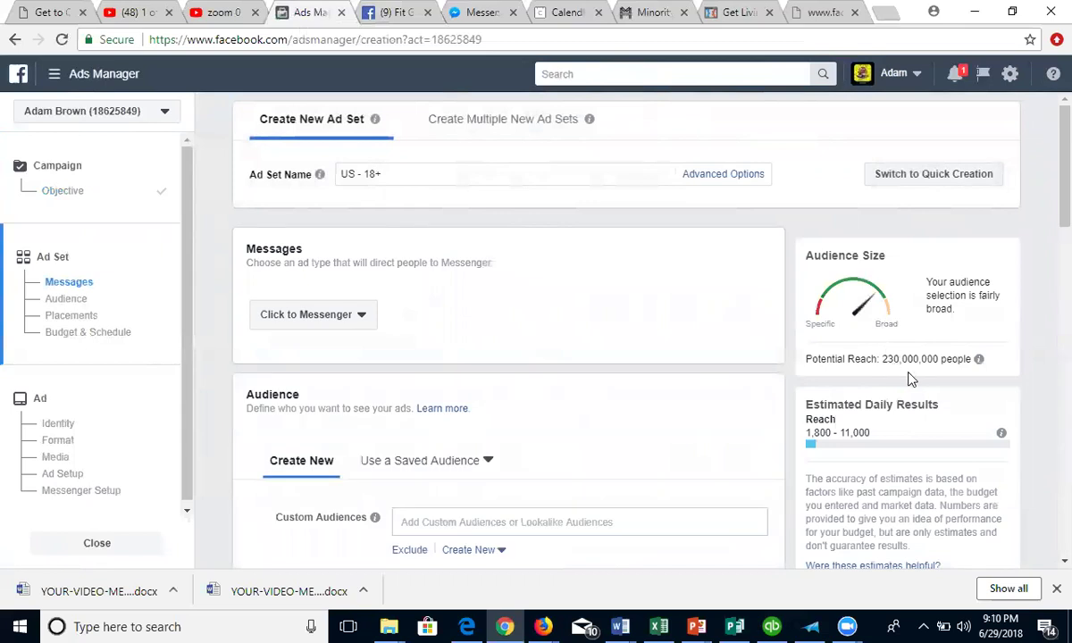
pyautogui.click(629, 180)
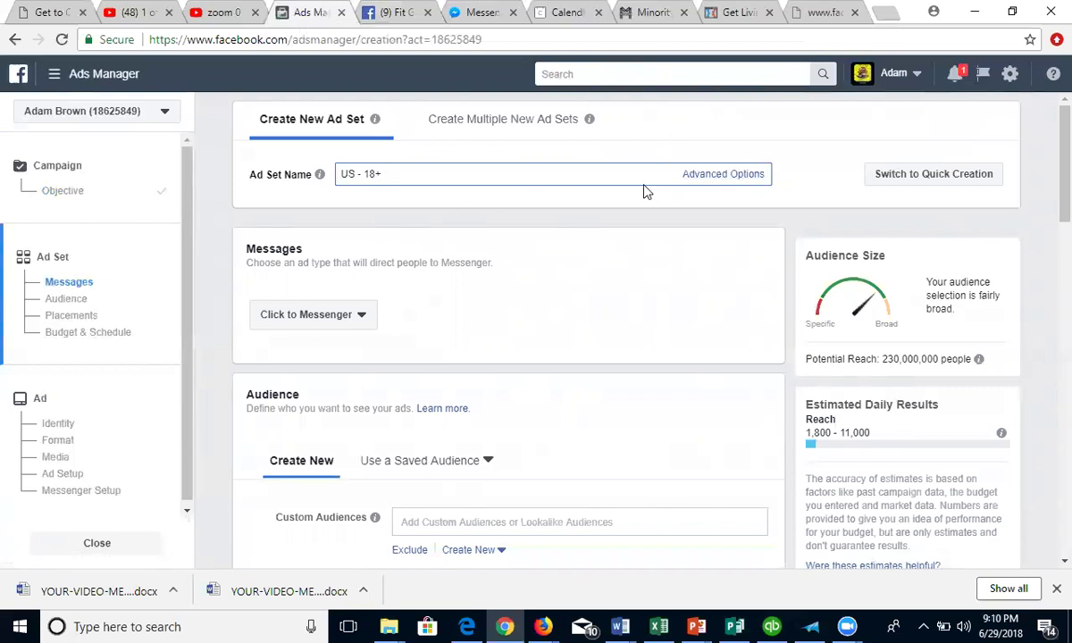
pyautogui.click(697, 178)
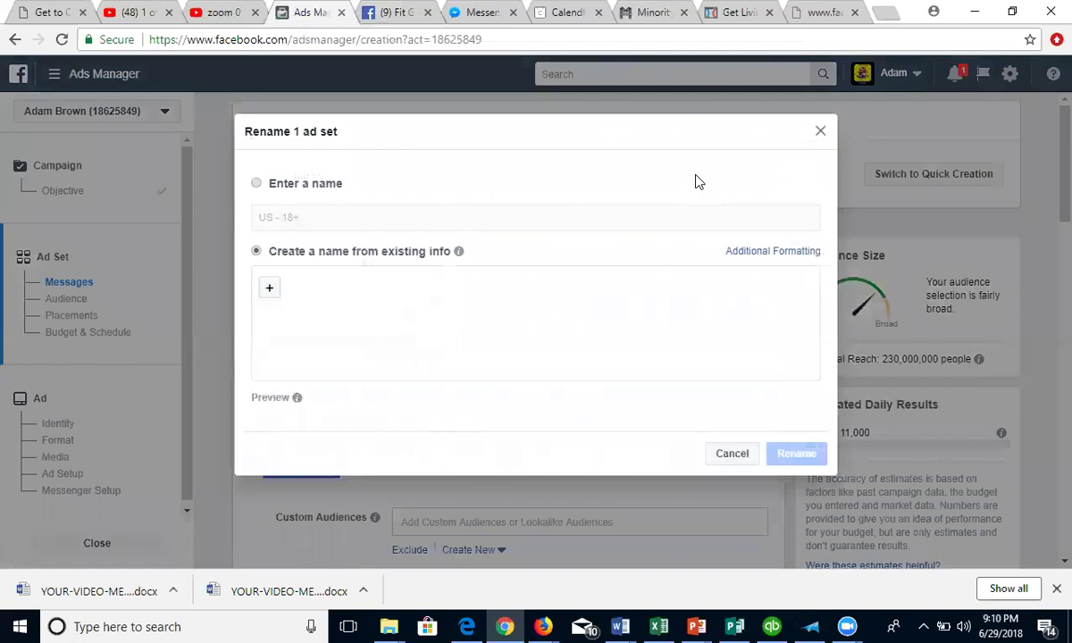
pyautogui.click(822, 138)
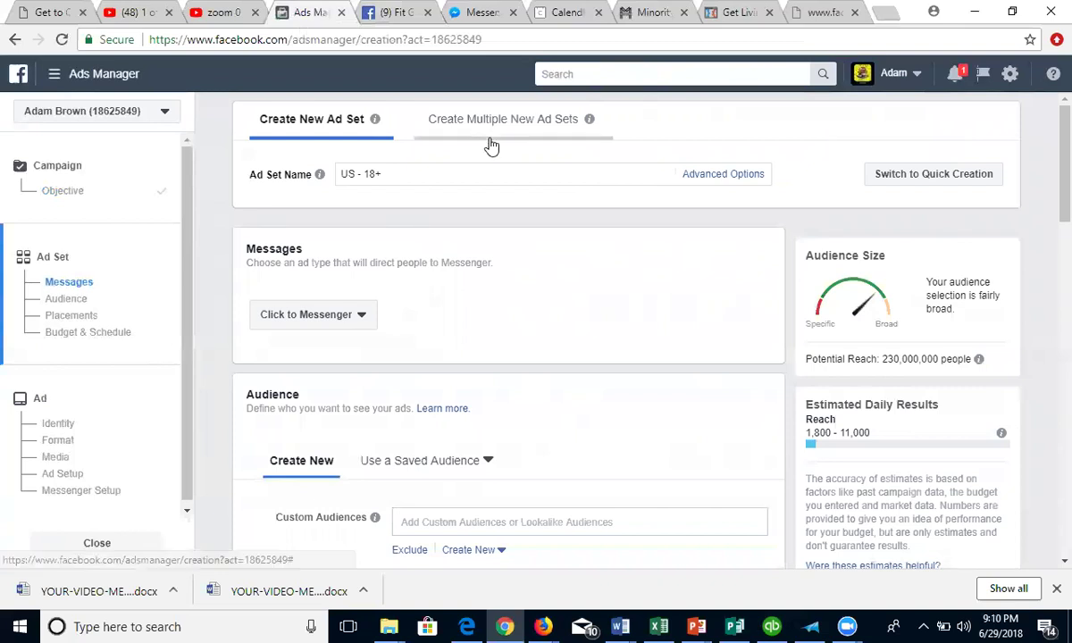
# Step: Rename the ad set as "28daychallengemichellelewinifbb"
pyautogui.click(418, 175)
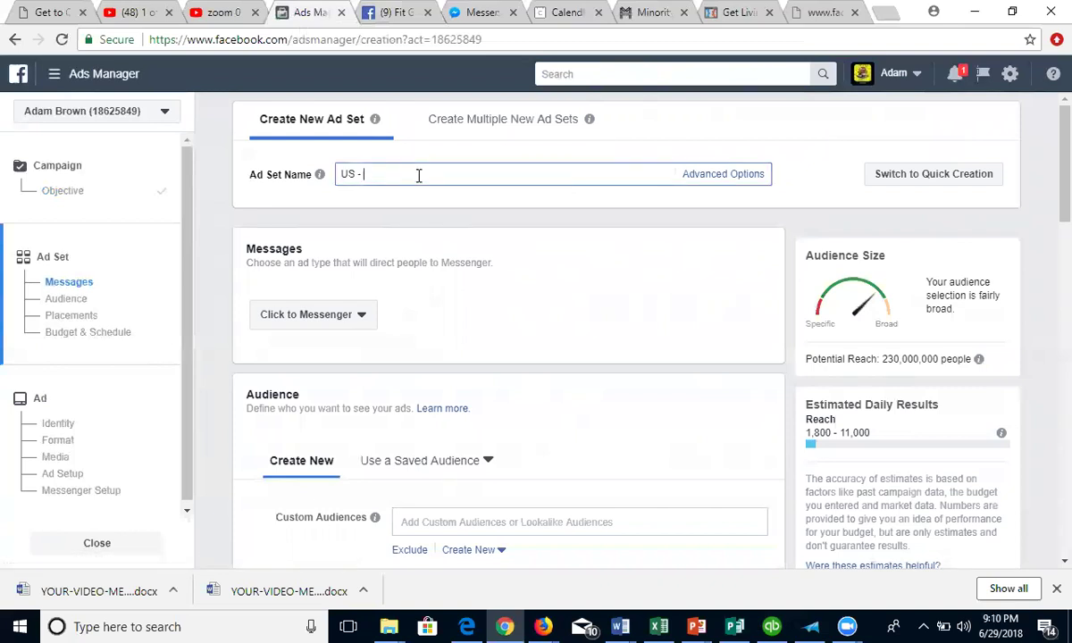
pyautogui.press('BackSpace')
pyautogui.press('BackSpace')
pyautogui.write('28daychallengemichellelewinifbb')
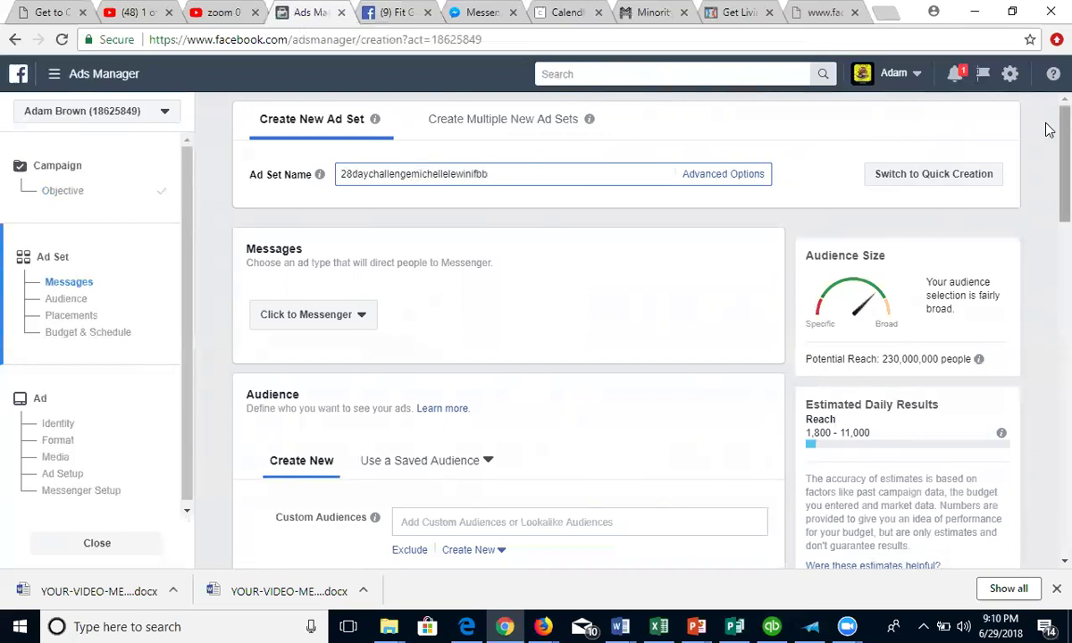
# Step: Look over the custom and lookalike audiences available for the ad set without selecting one
pyautogui.scroll(-3, 1046, 172)
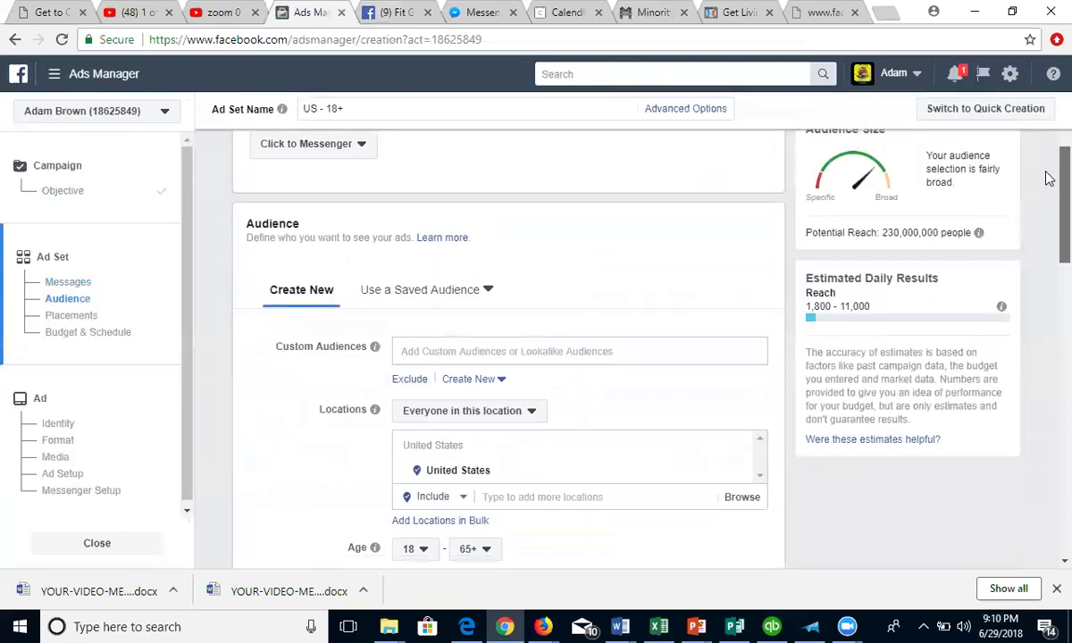
pyautogui.click(451, 350)
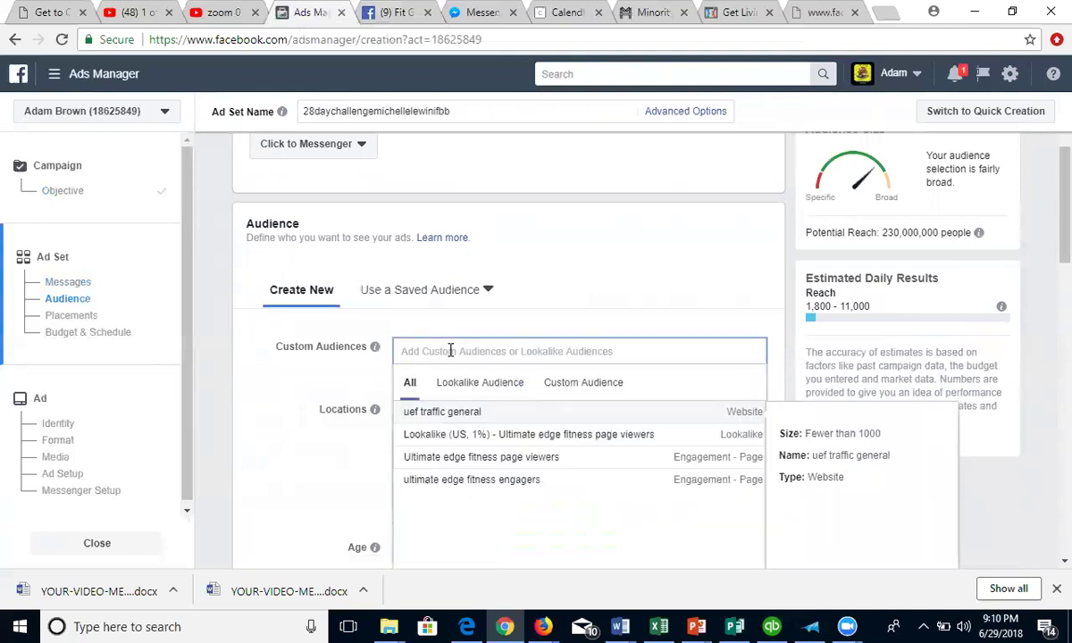
pyautogui.click(451, 300)
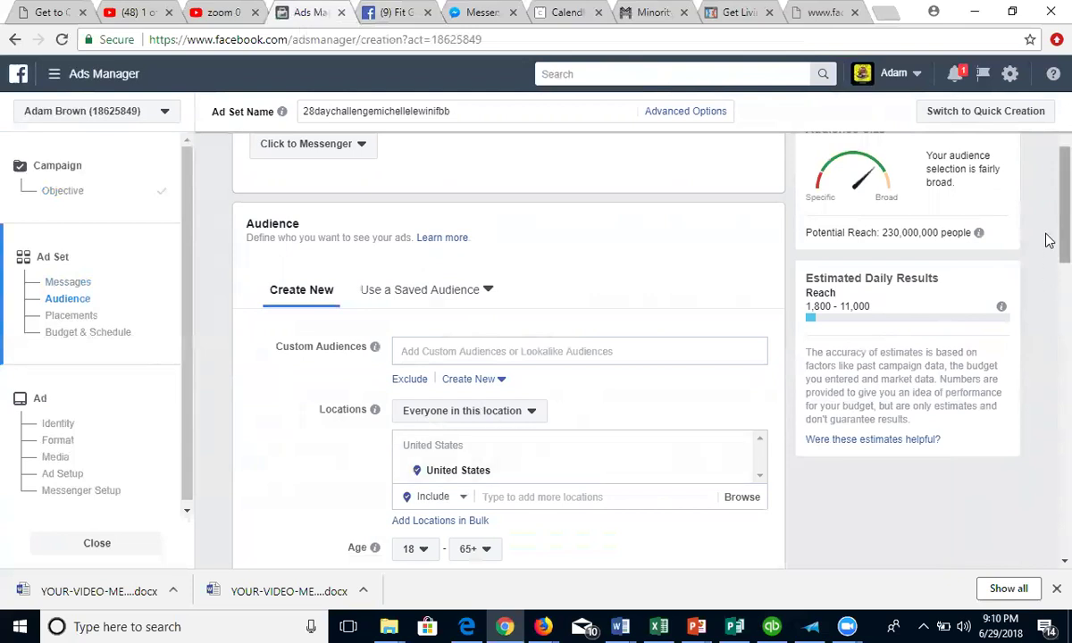
# Step: Add Canada as an included location alongside the United States in the ad set's audience
pyautogui.scroll(-1, 1045, 239)
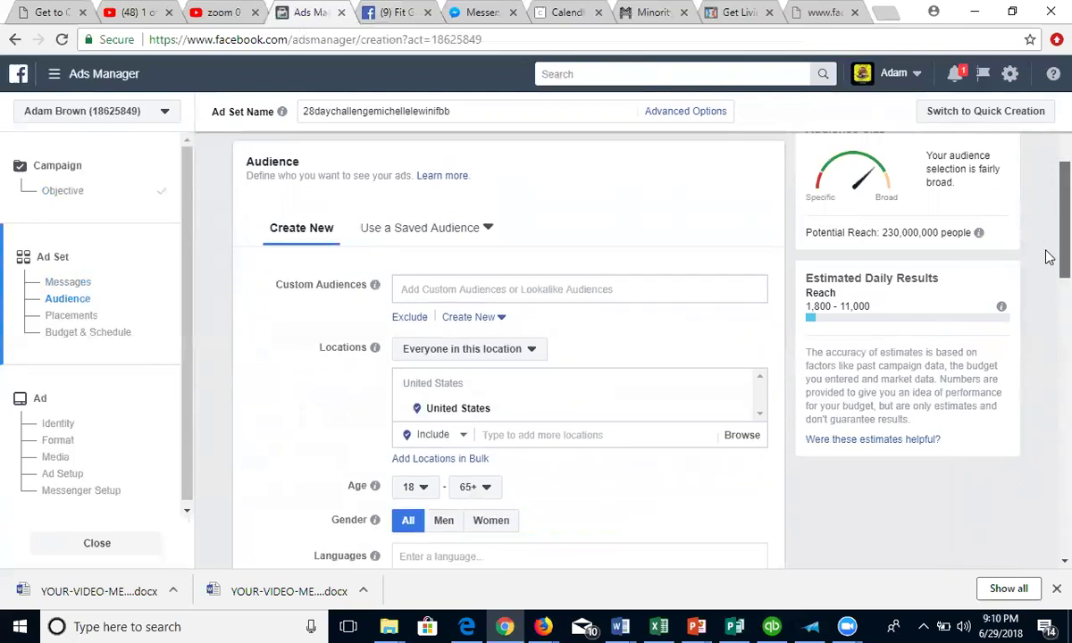
pyautogui.click(497, 435)
pyautogui.write('canda')
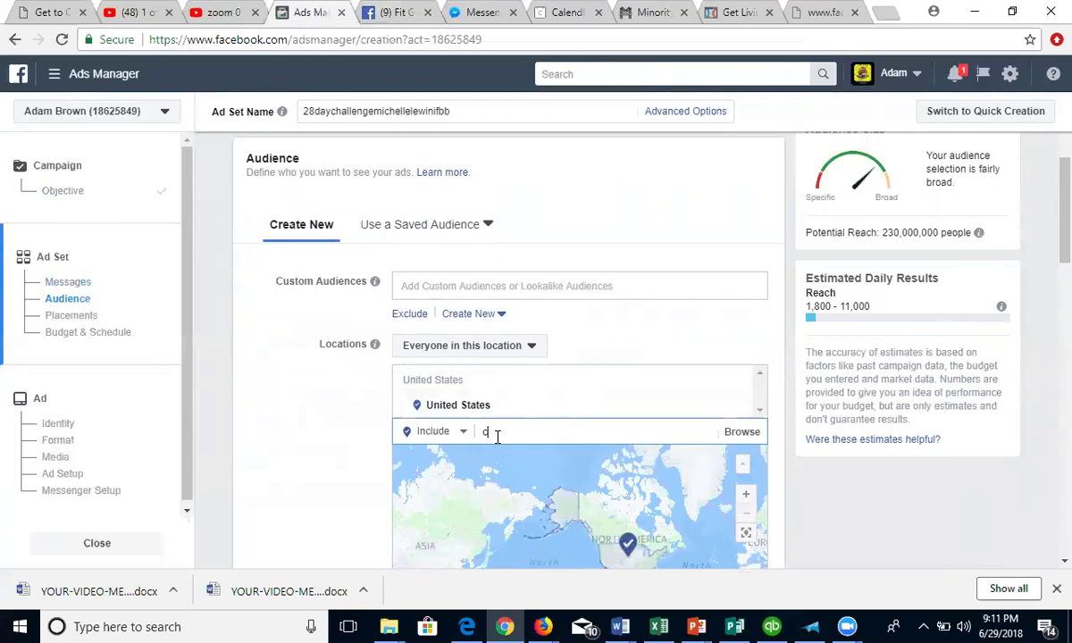
pyautogui.press('BackSpace')
pyautogui.press('BackSpace')
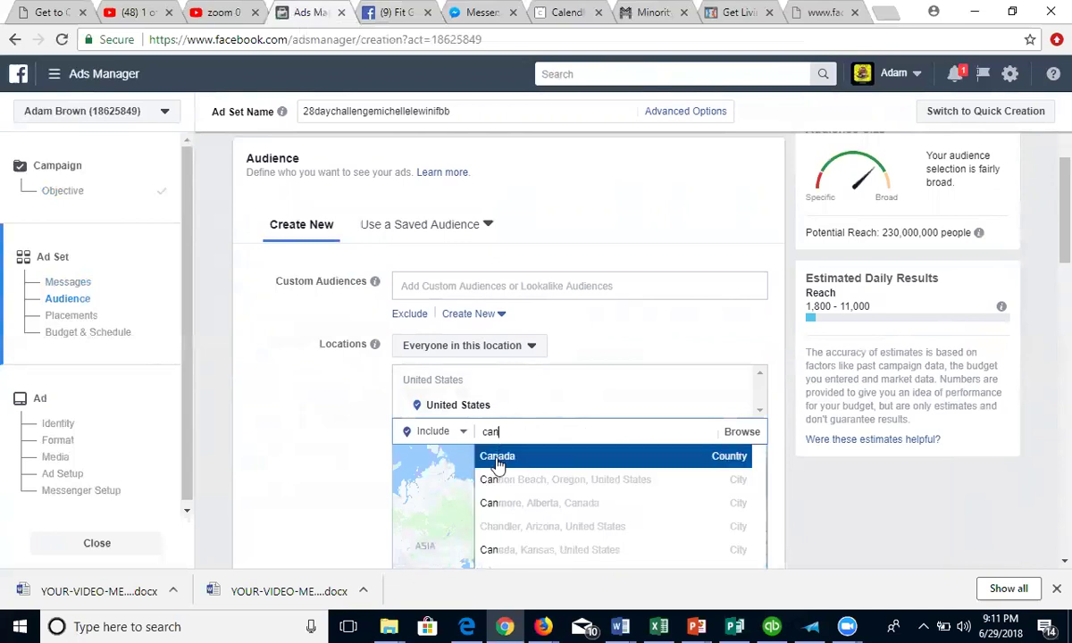
pyautogui.press('Return')
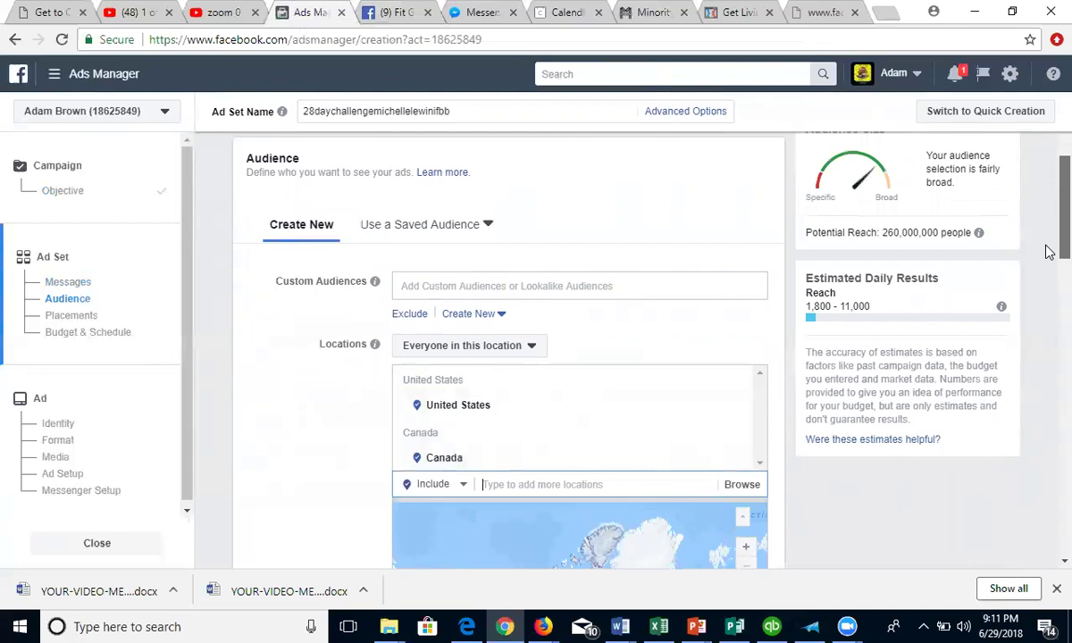
# Step: Set the audience's age range to 25–40
pyautogui.scroll(-2, 1048, 264)
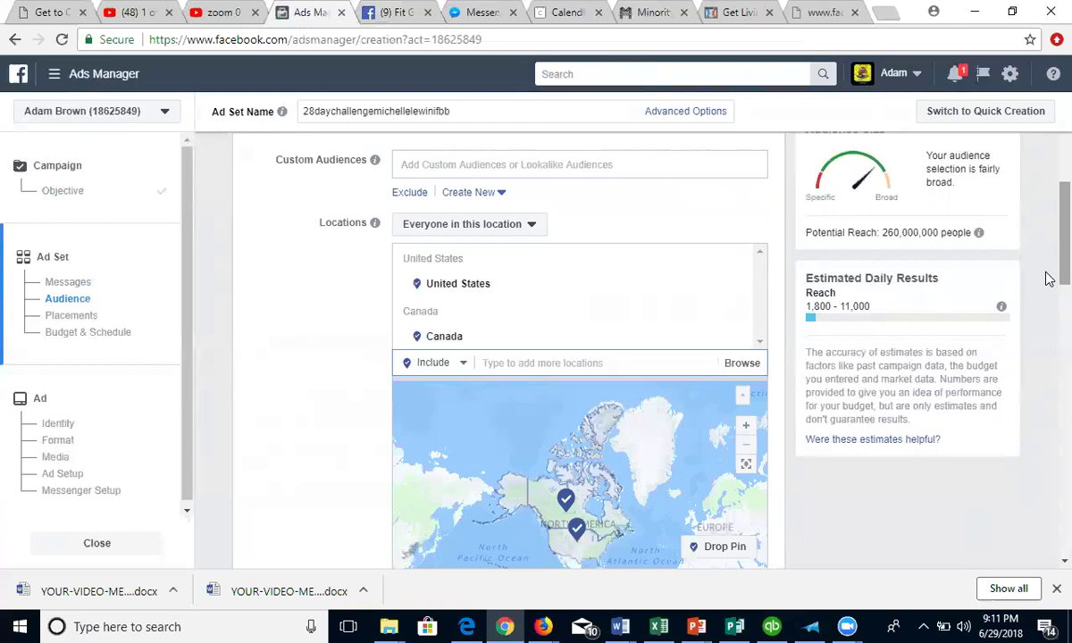
pyautogui.scroll(-2, 1047, 295)
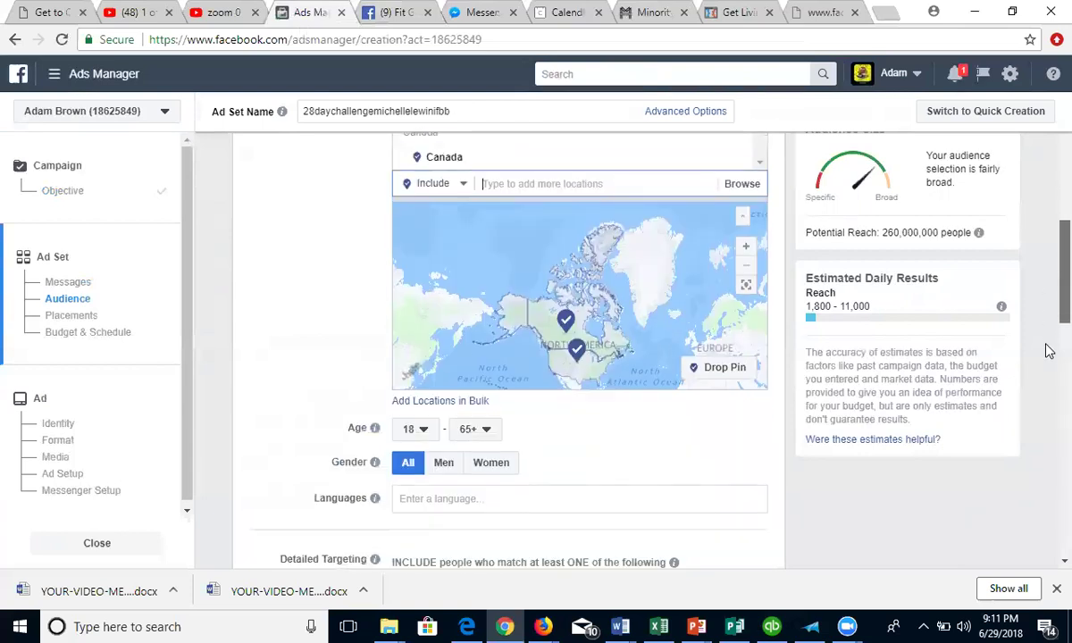
pyautogui.scroll(-2, 1047, 350)
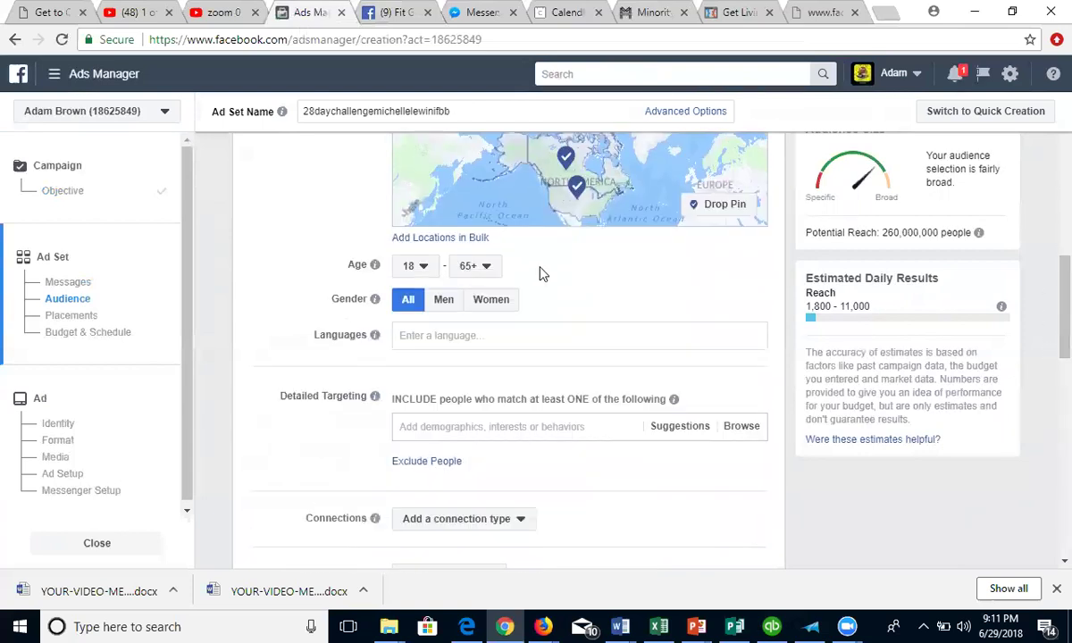
pyautogui.click(416, 266)
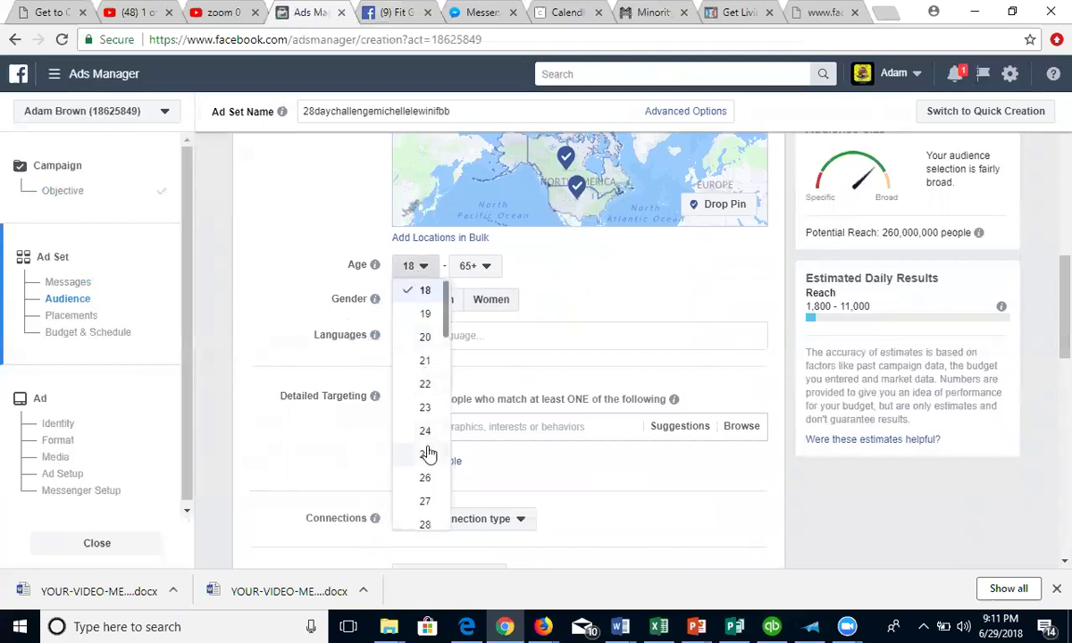
pyautogui.click(426, 454)
pyautogui.click(474, 270)
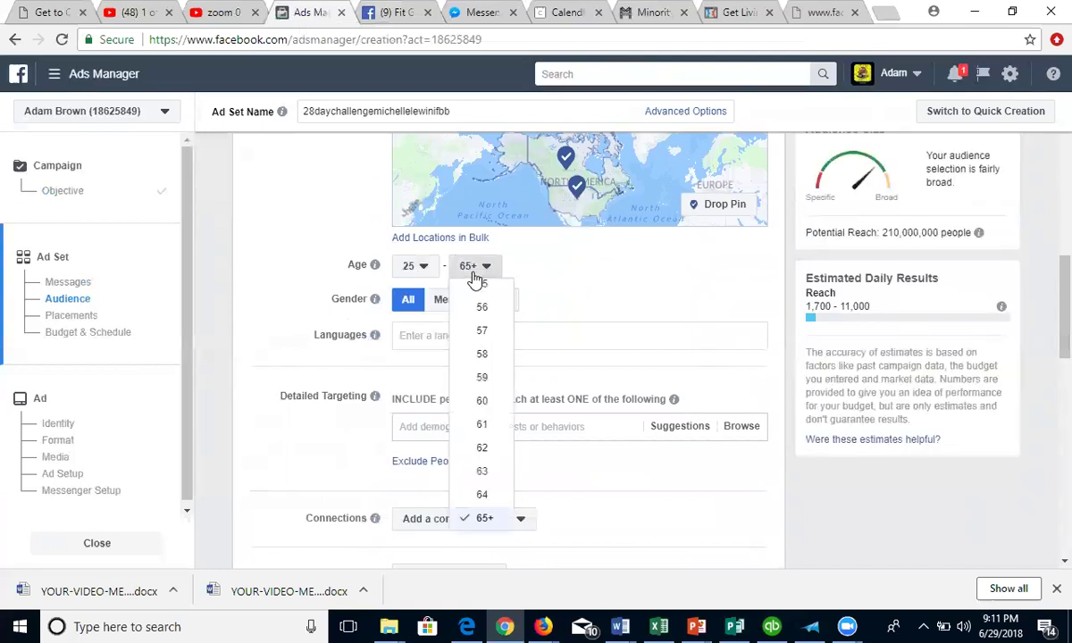
pyautogui.moveTo(510, 506); pyautogui.dragTo(511, 415)
pyautogui.scroll(2, 487, 420)
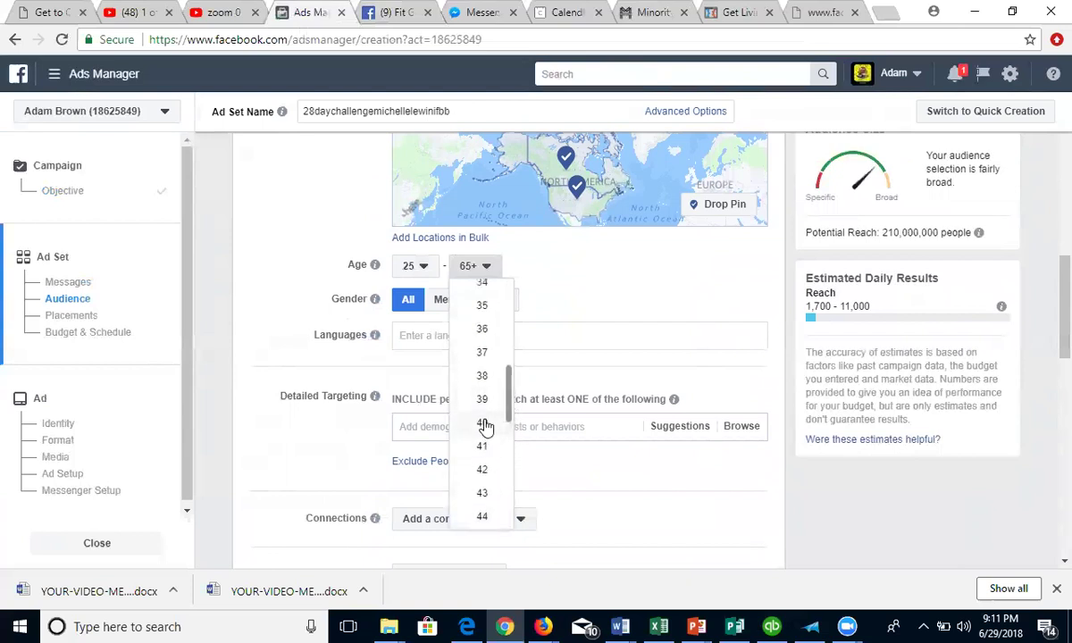
pyautogui.click(481, 422)
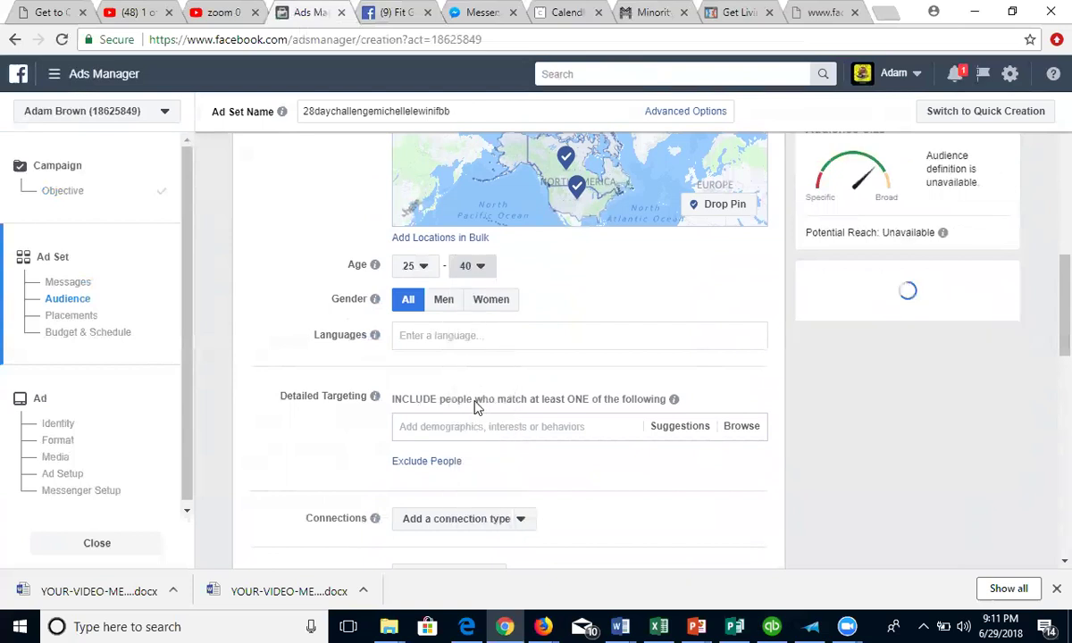
# Step: Limit the audience to women and add English (All) as its language
pyautogui.click(492, 301)
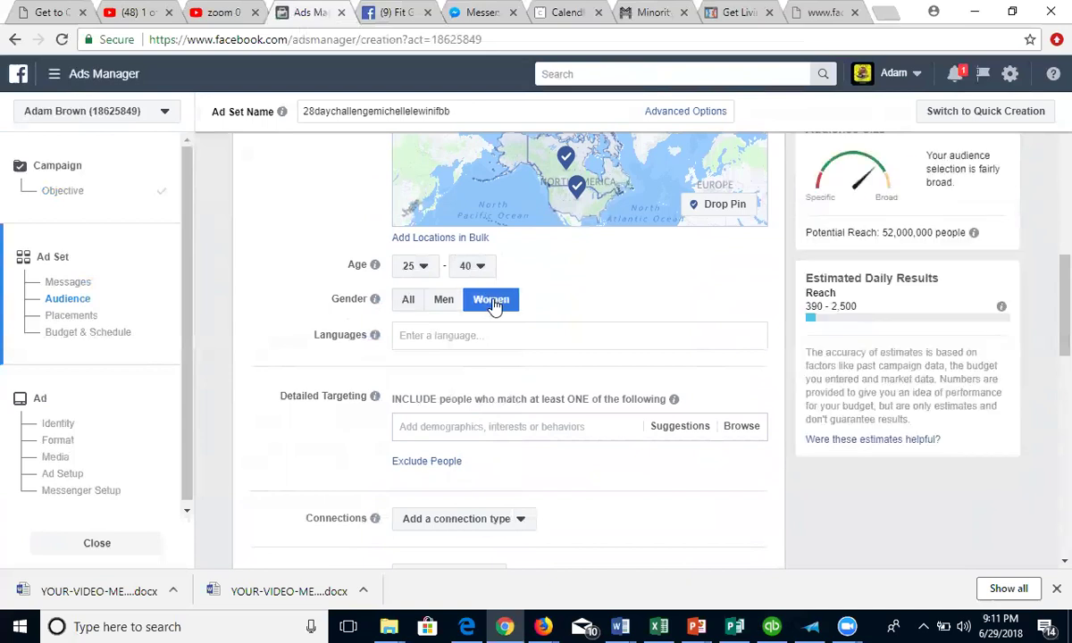
pyautogui.click(489, 334)
pyautogui.write('e')
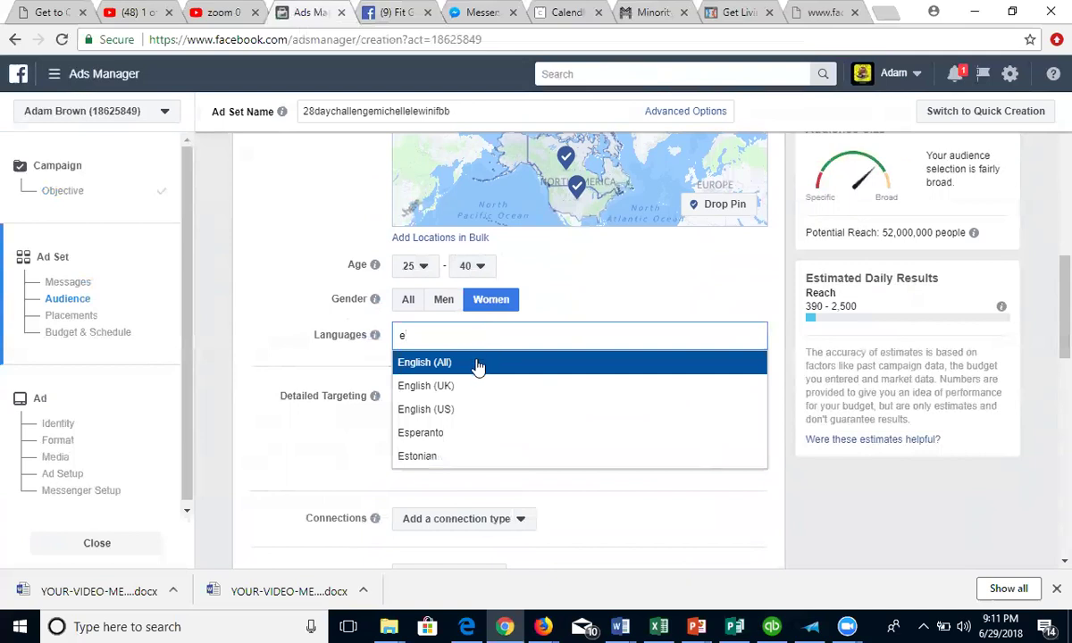
pyautogui.click(476, 363)
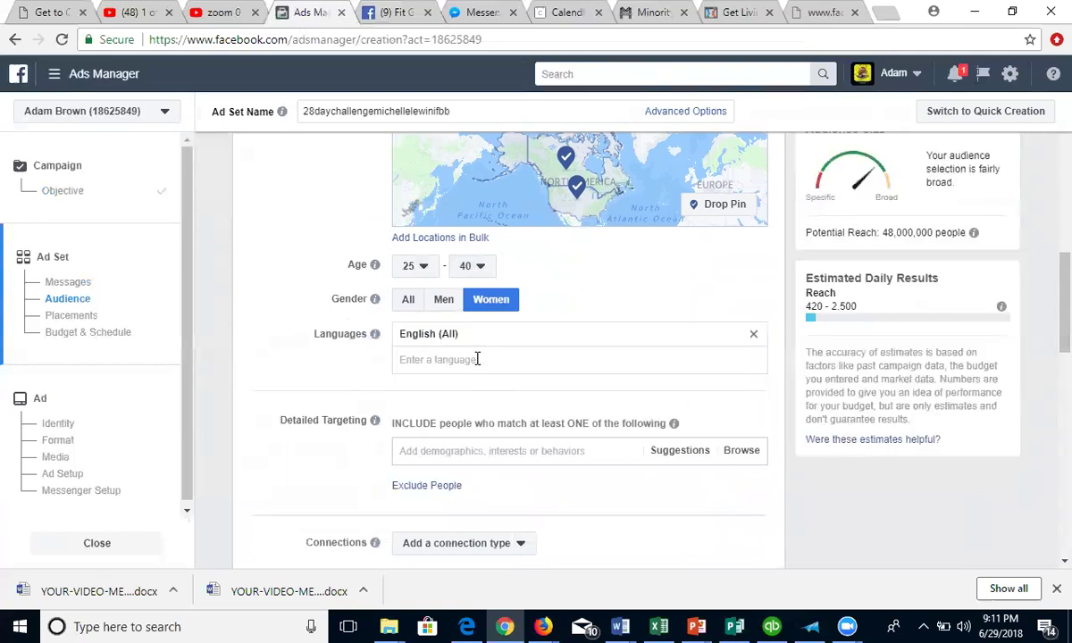
# Step: Add the Michelle Lewin interest to the audience's detailed targeting
pyautogui.moveTo(1049, 287); pyautogui.dragTo(1049, 328)
pyautogui.scroll(1, 1048, 328)
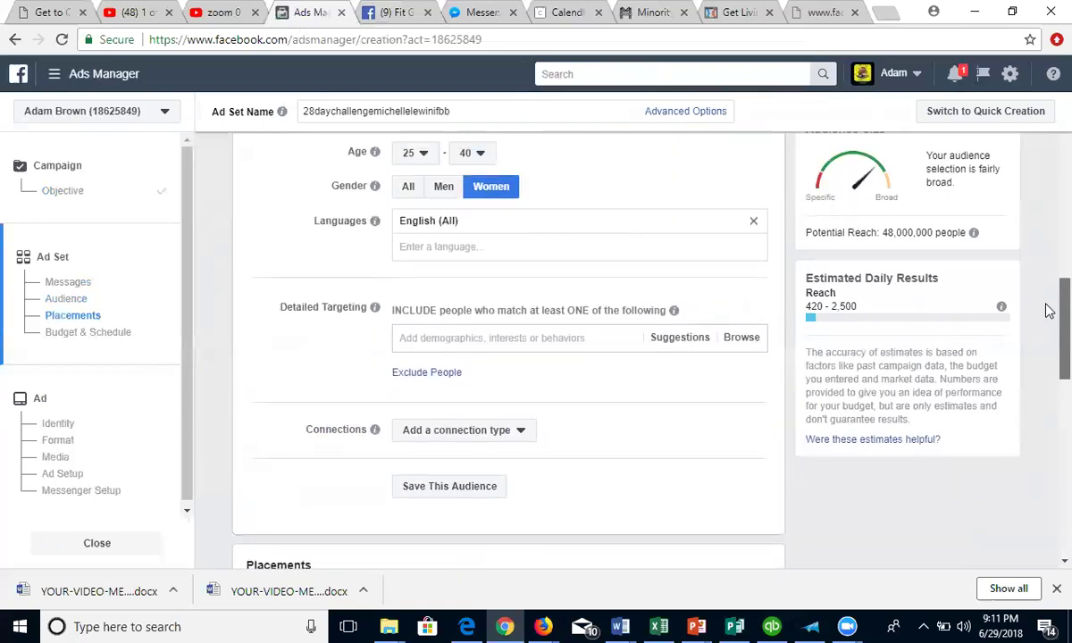
pyautogui.click(480, 336)
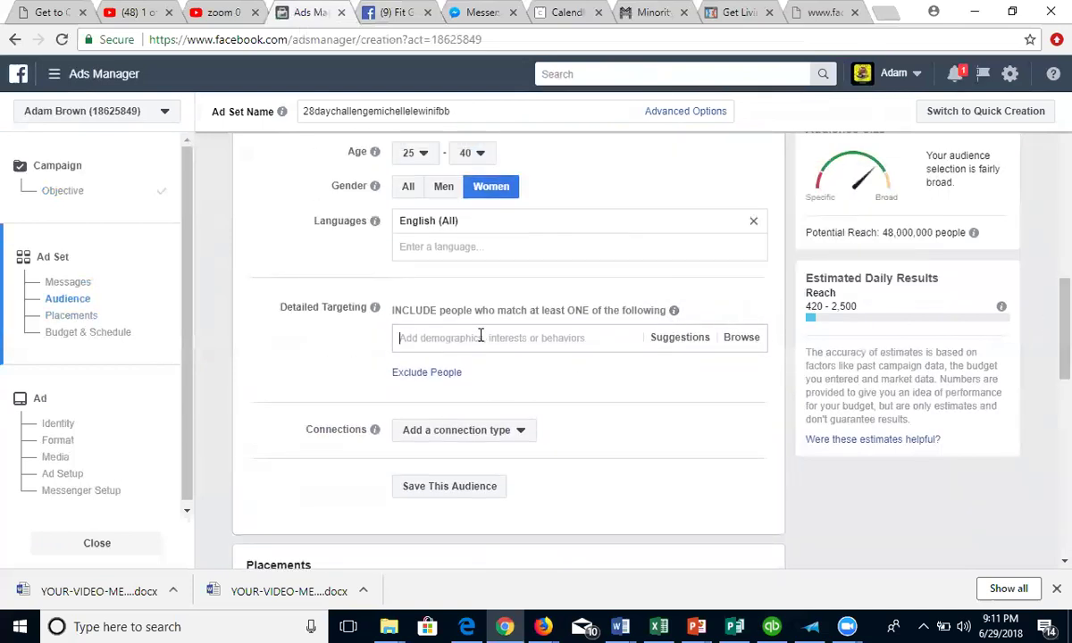
pyautogui.write('michelle')
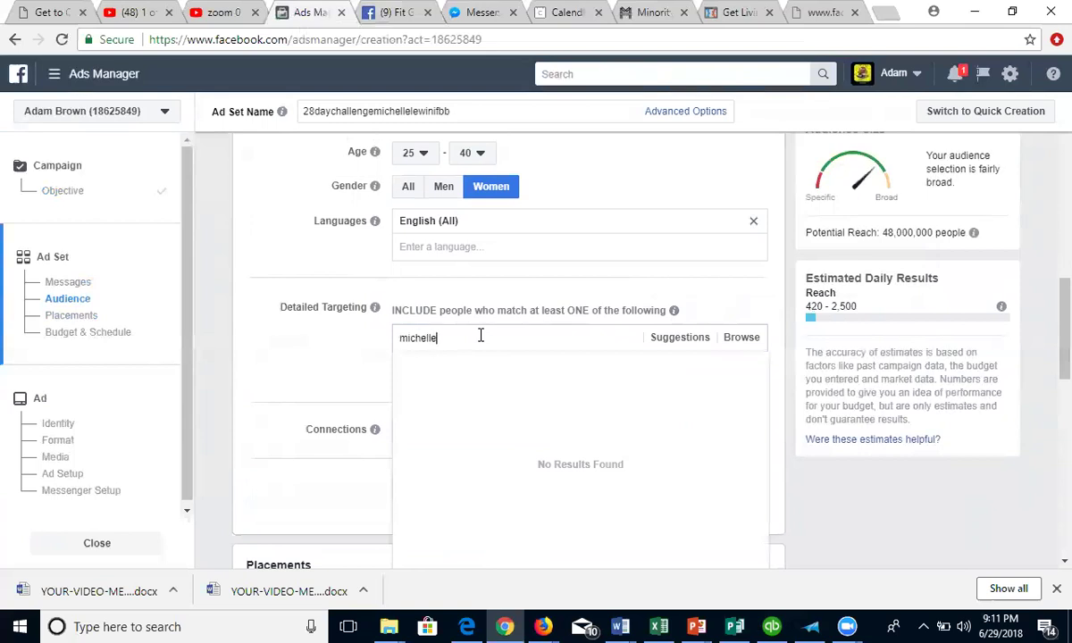
pyautogui.write(' lewin')
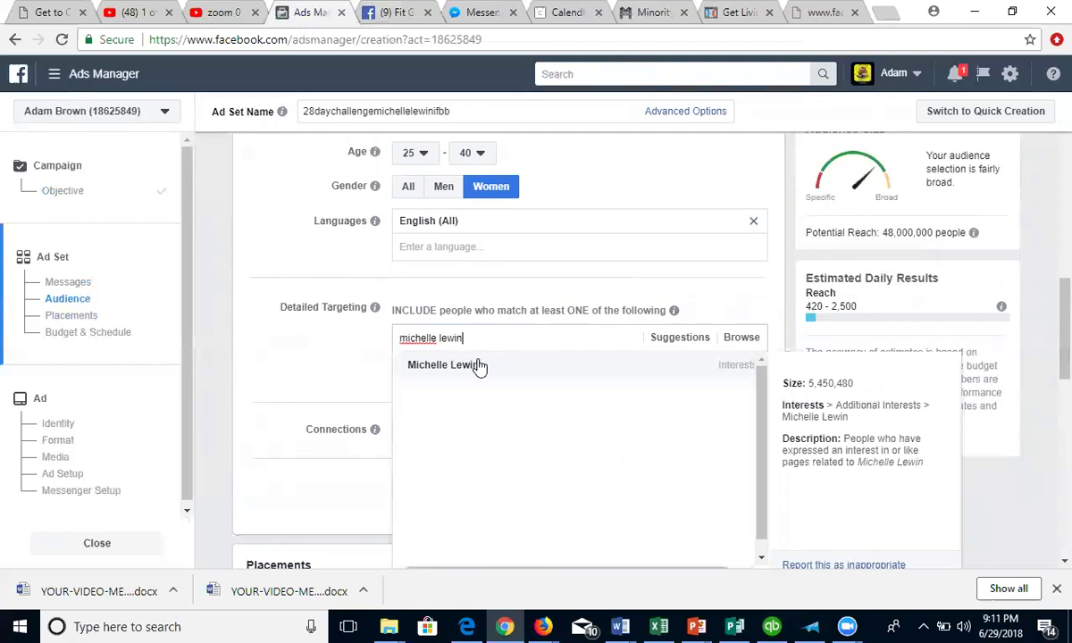
pyautogui.click(480, 366)
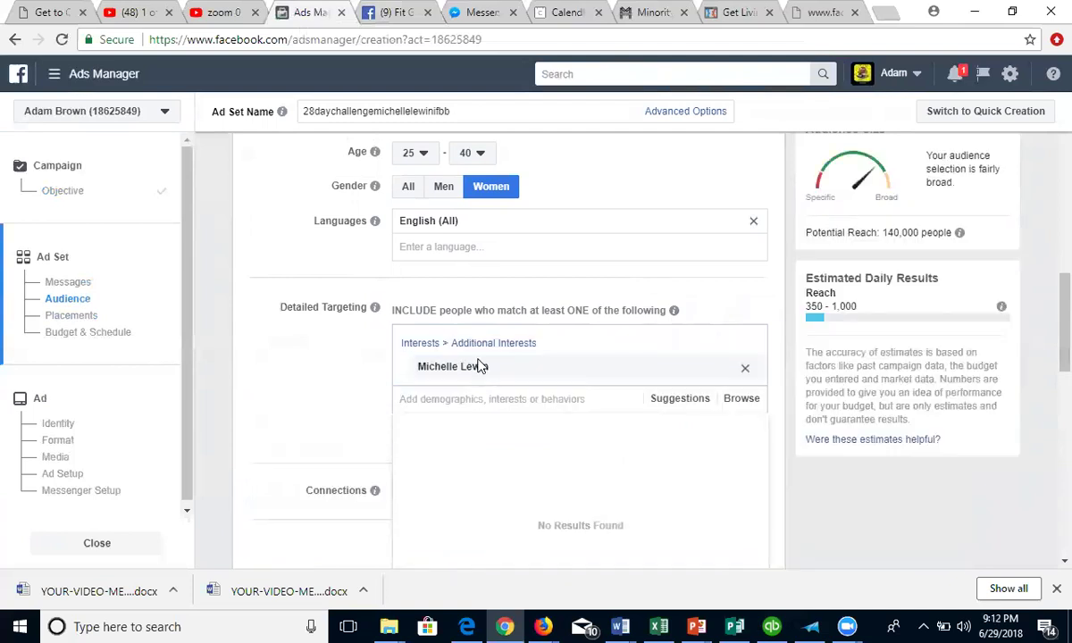
# Step: Add Paige Hathaway as a second interest in the included detailed targeting
pyautogui.write('o')
pyautogui.press('BackSpace')
pyautogui.write('paige ')
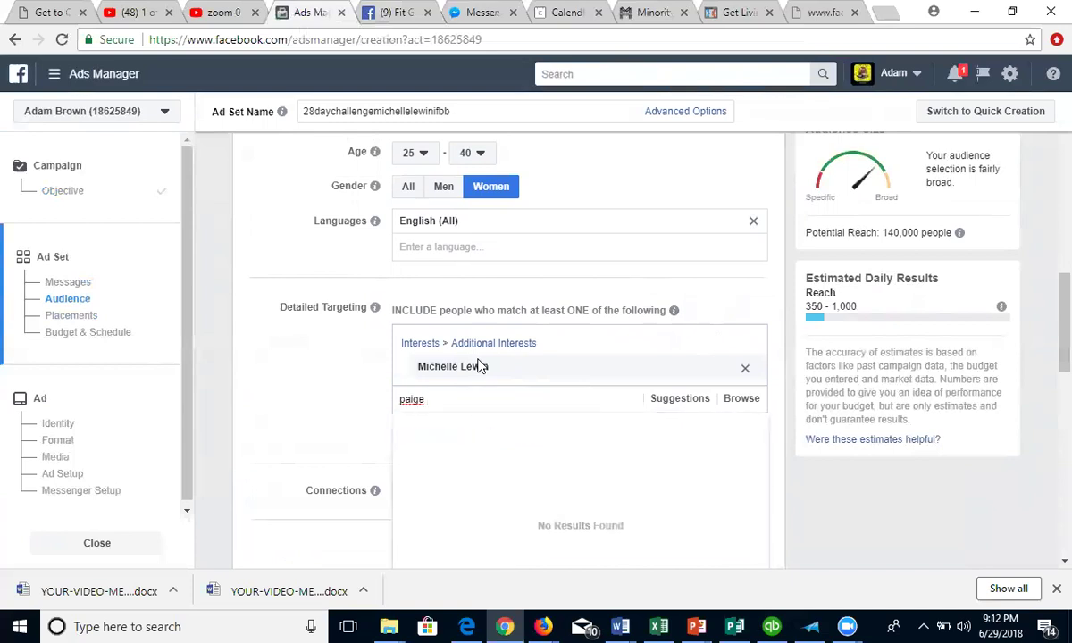
pyautogui.write('hat')
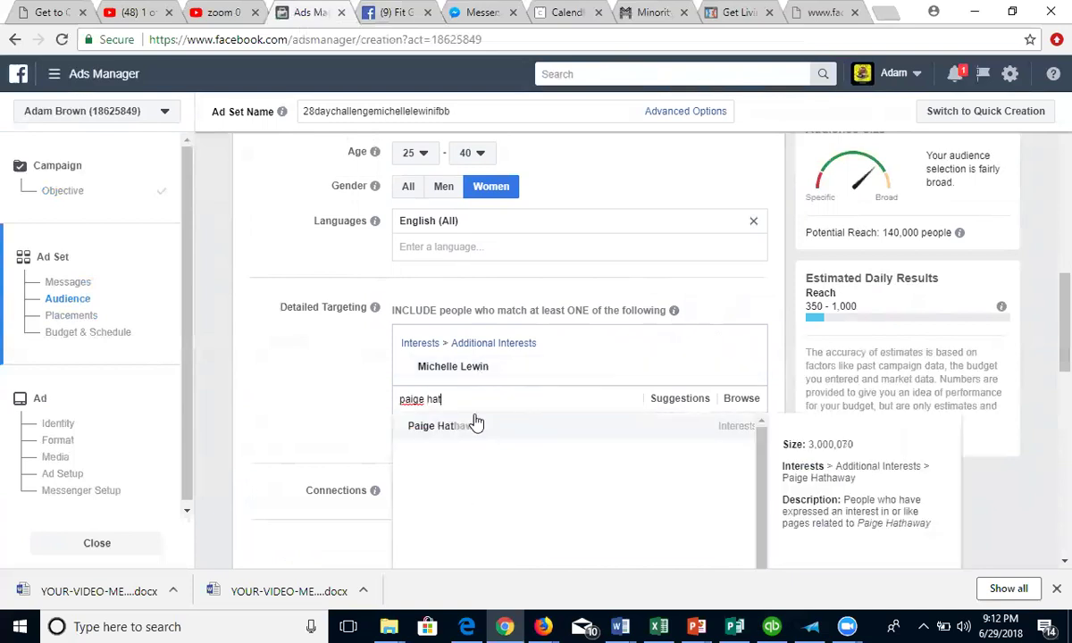
pyautogui.click(469, 436)
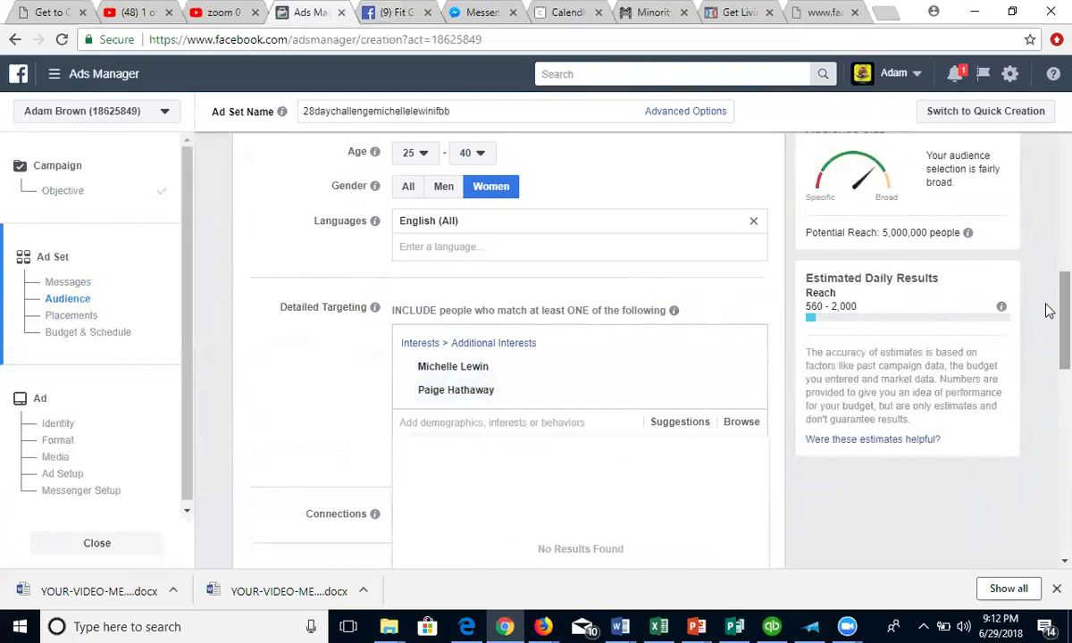
pyautogui.scroll(3, 1050, 277)
pyautogui.scroll(-3, 1049, 277)
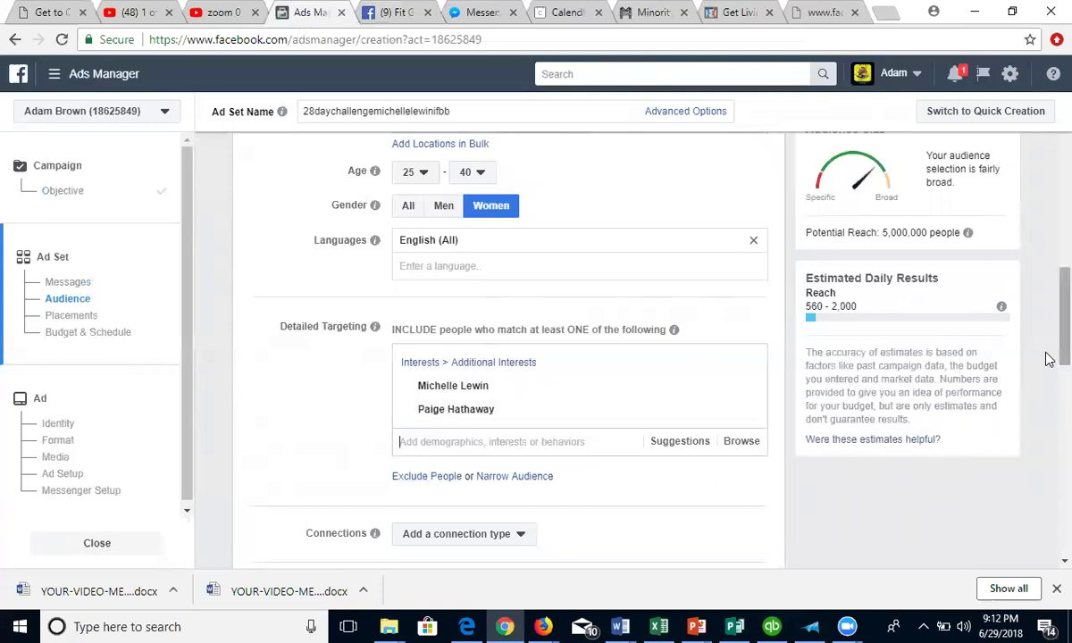
# Step: Look over the connection types for Facebook Pages, apps and events without selecting one
pyautogui.scroll(-2, 1046, 343)
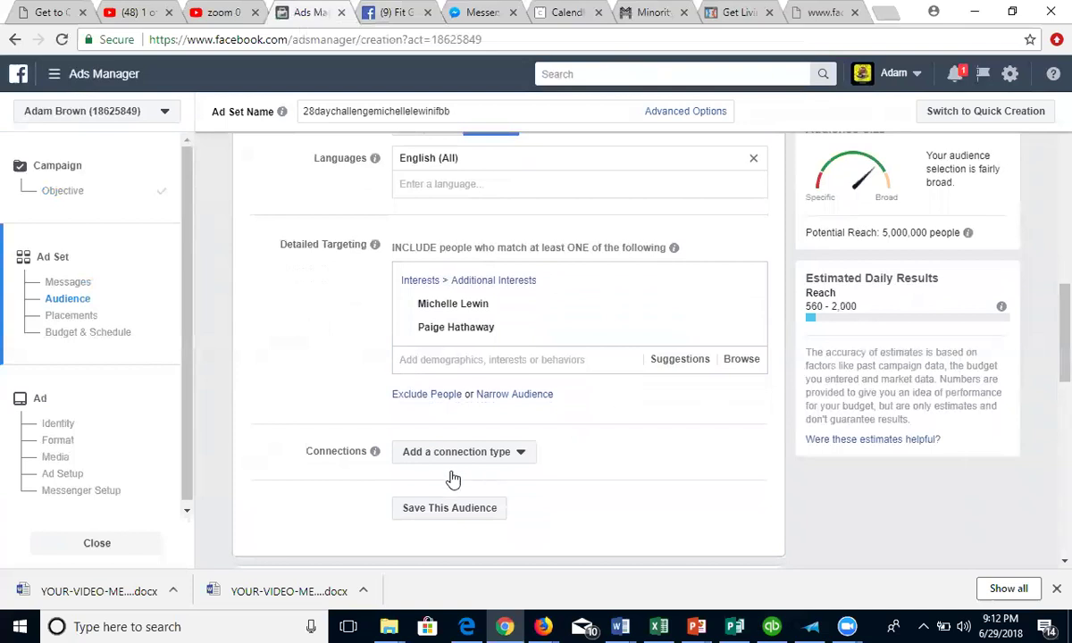
pyautogui.click(442, 464)
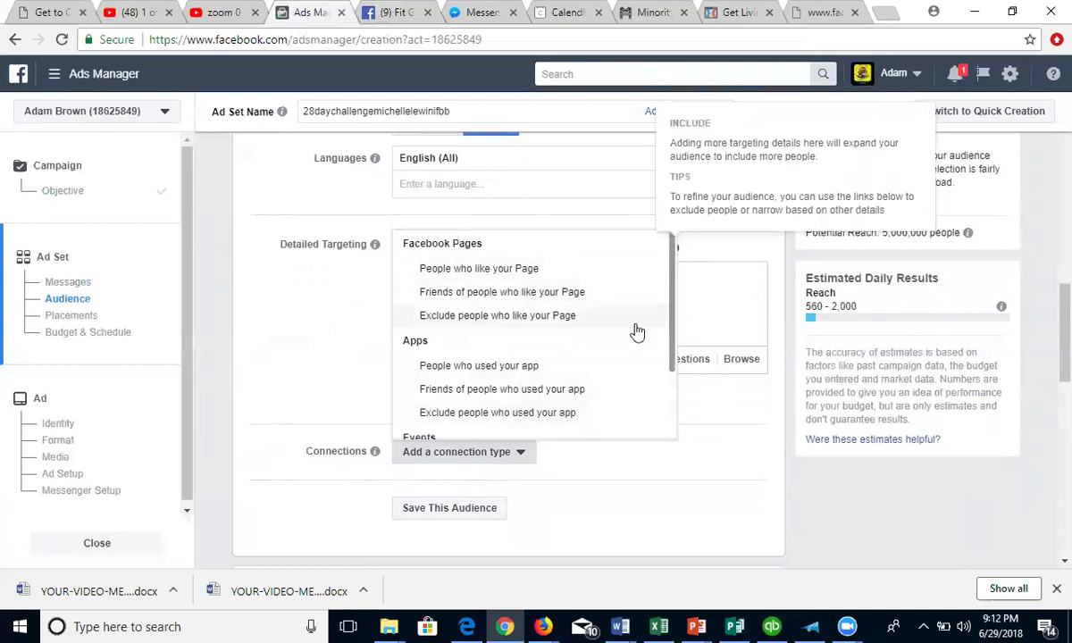
pyautogui.doubleClick(674, 320)
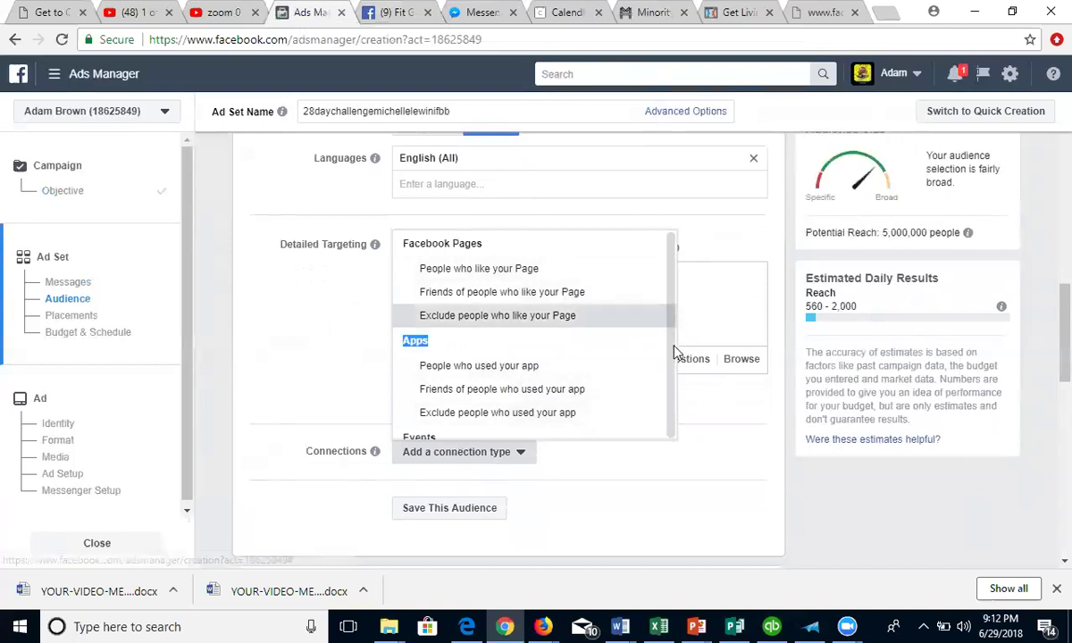
pyautogui.press('Down')
pyautogui.press('Down')
pyautogui.press('Down')
pyautogui.press('Down')
pyautogui.press('Down')
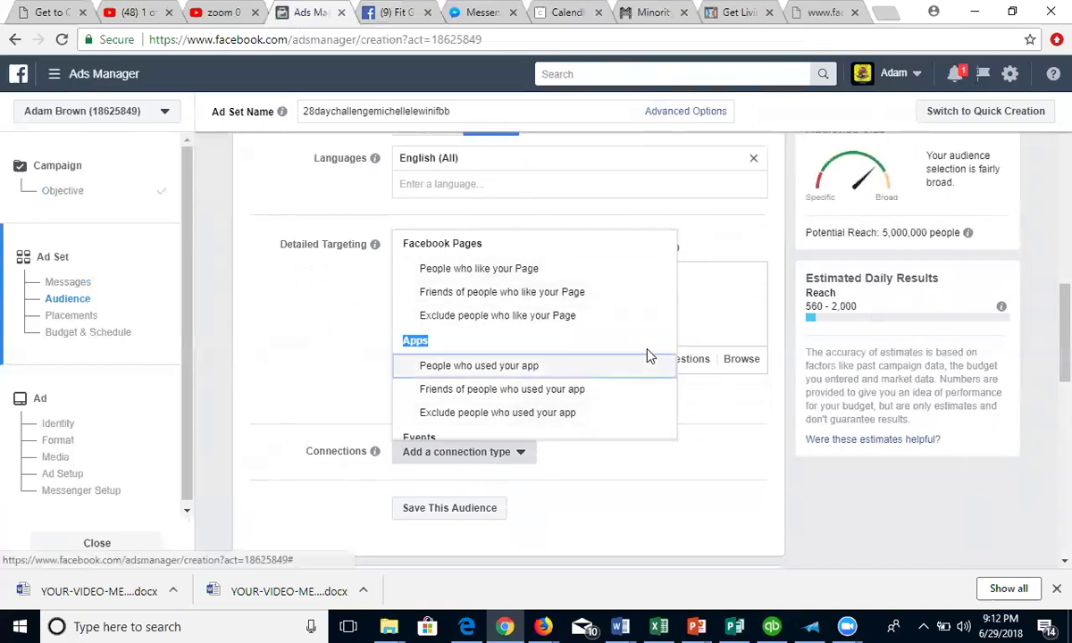
pyautogui.press('Up')
pyautogui.press('Up')
pyautogui.press('Down')
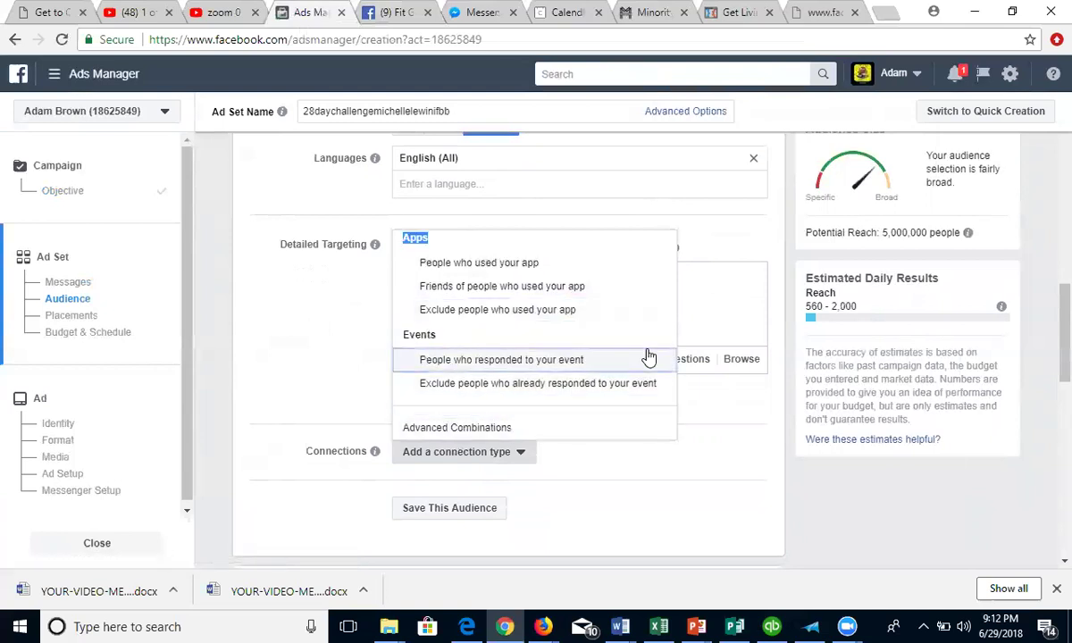
pyautogui.click(625, 450)
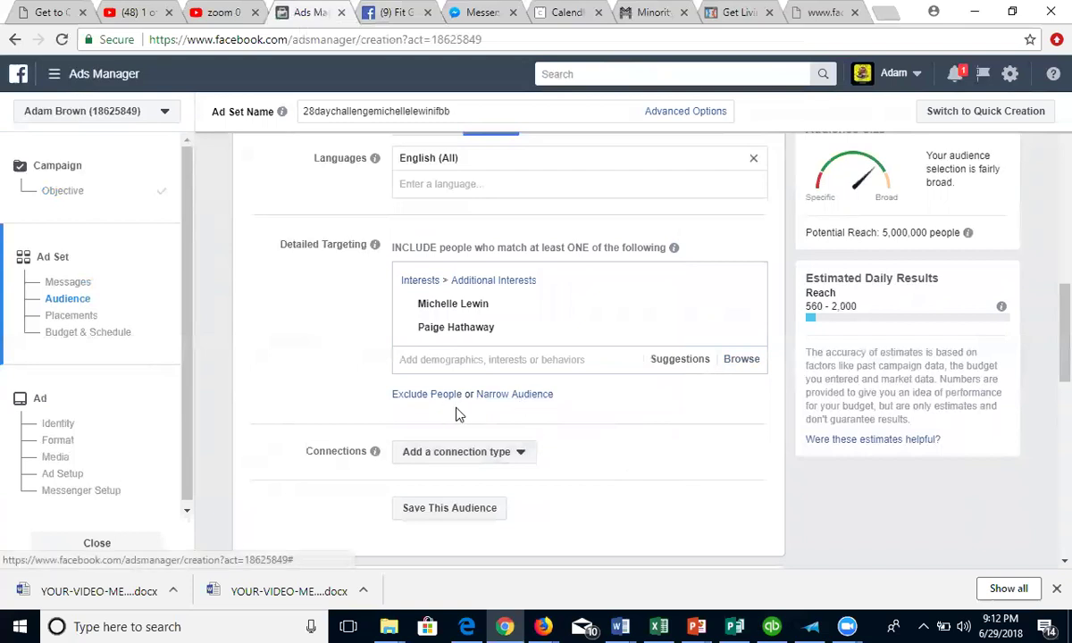
# Step: Narrow the audience to people who must also match the Bodybuilding interest
pyautogui.click(491, 400)
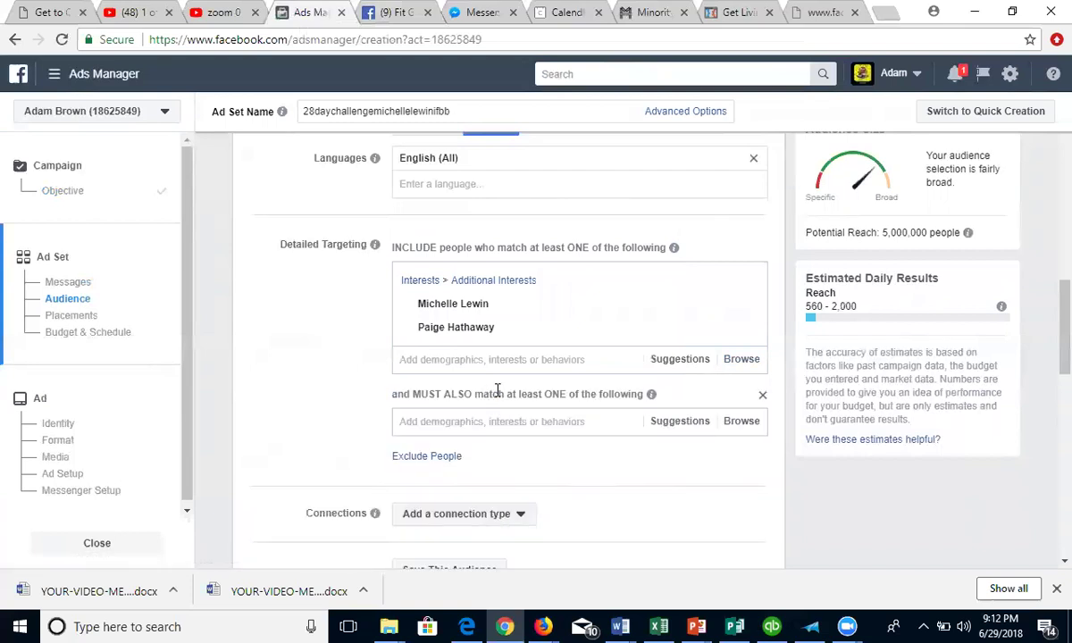
pyautogui.click(446, 423)
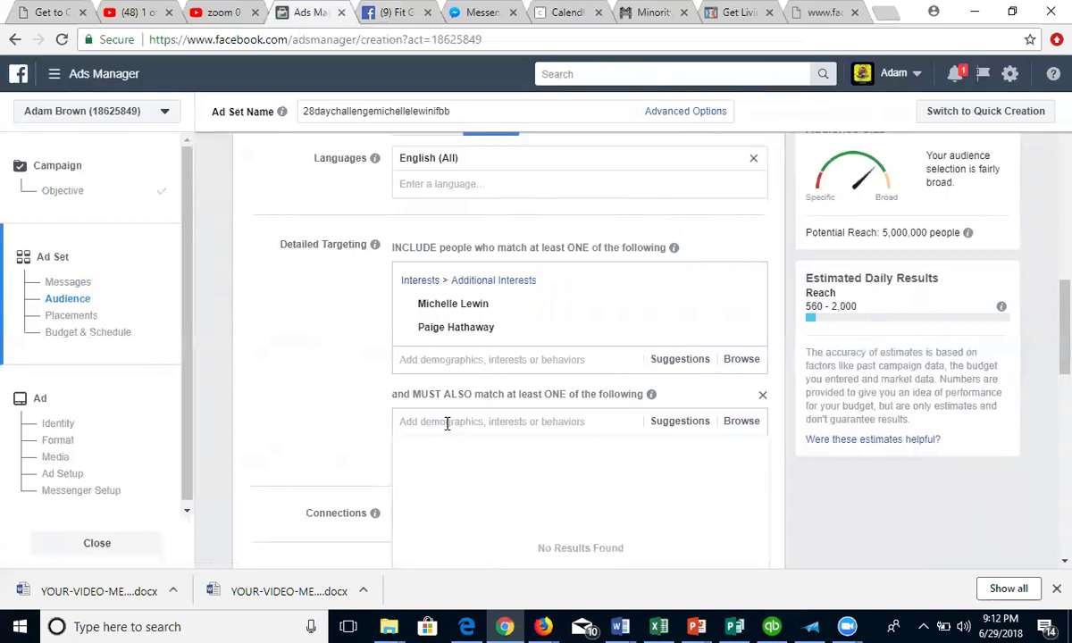
pyautogui.write('body')
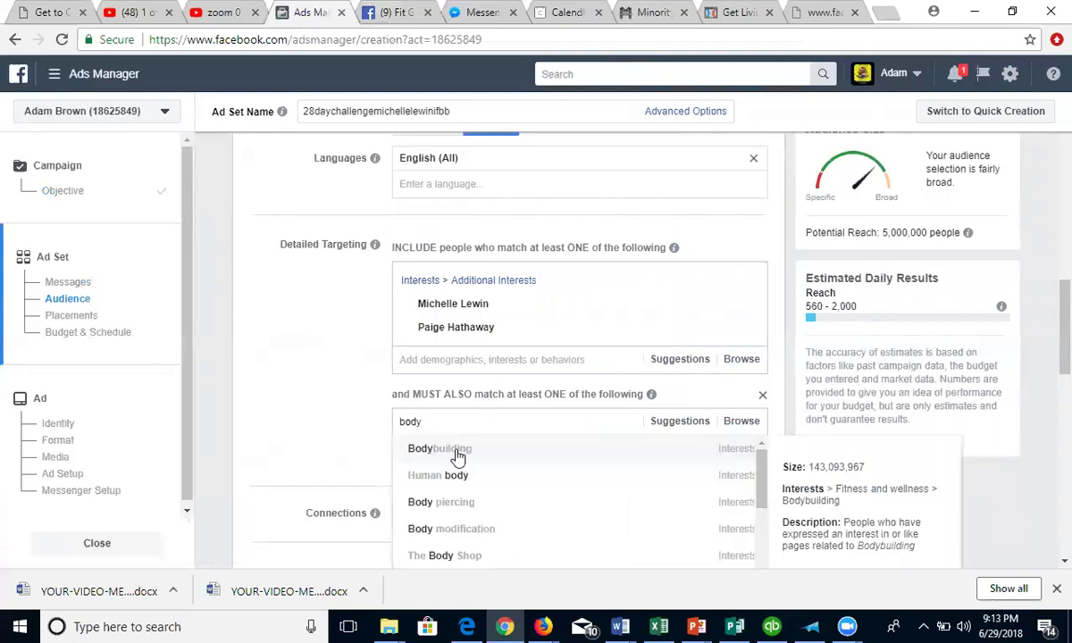
pyautogui.click(456, 456)
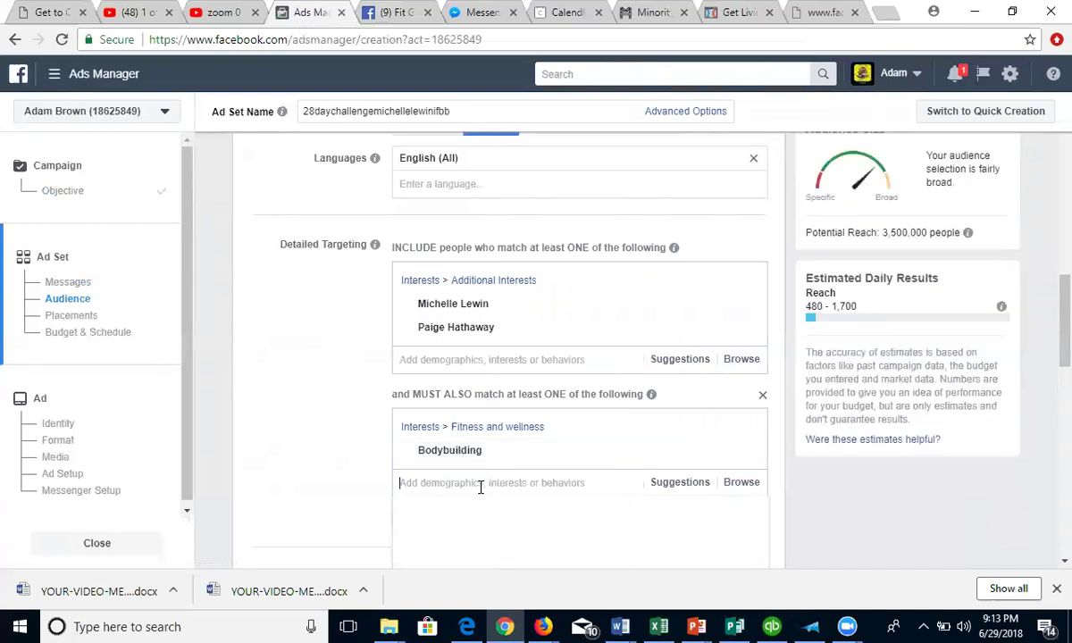
# Step: Search the must-also-match interests for fit girls guide
pyautogui.write('f')
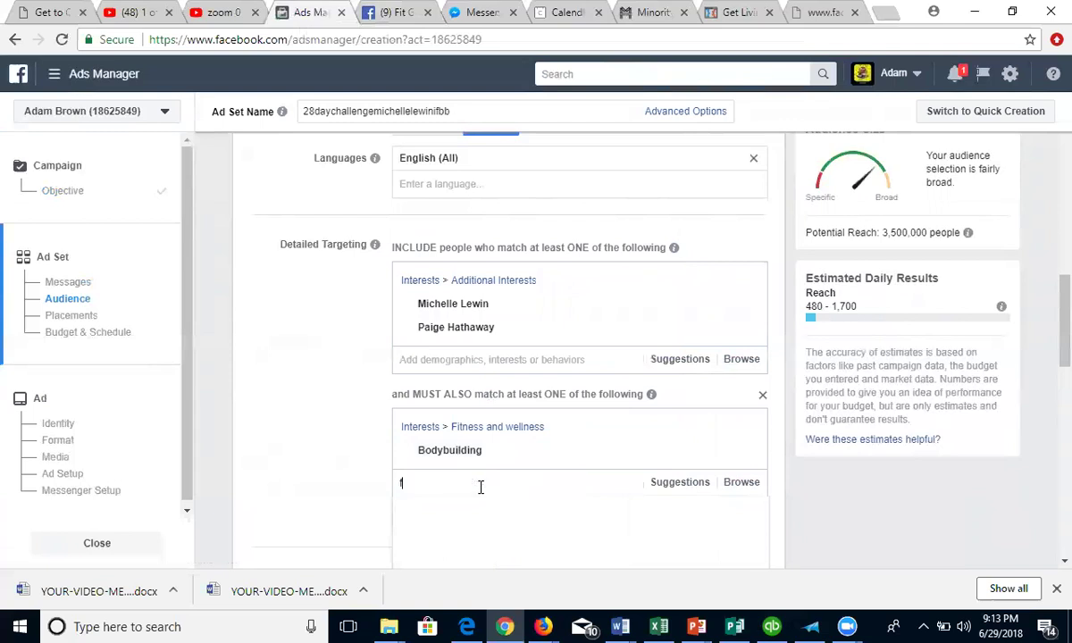
pyautogui.write('it girls guide')
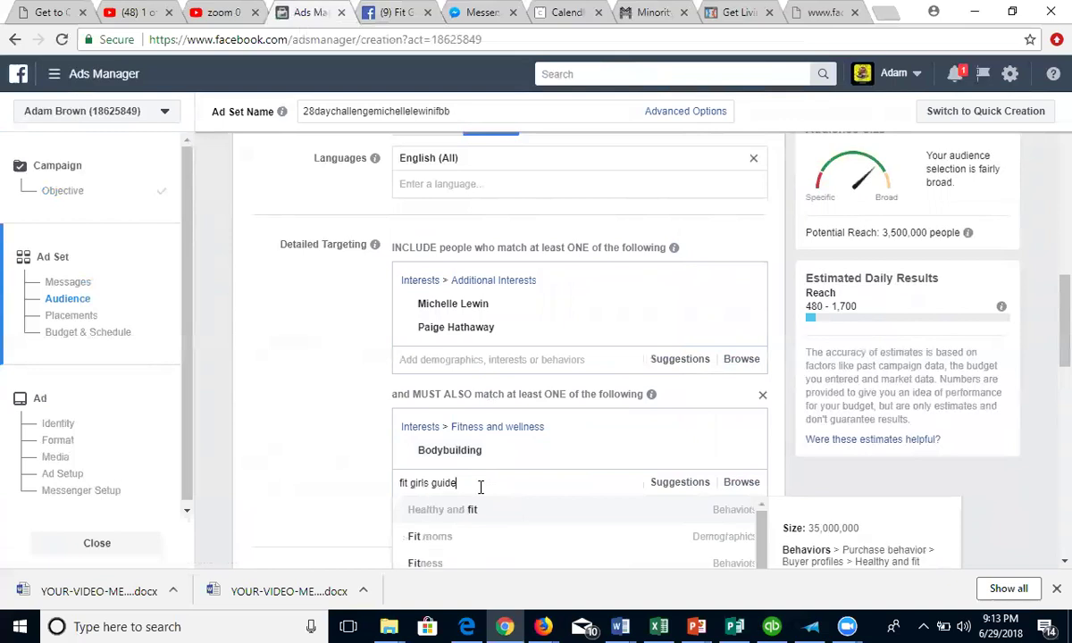
pyautogui.moveTo(1063, 356); pyautogui.dragTo(1062, 393)
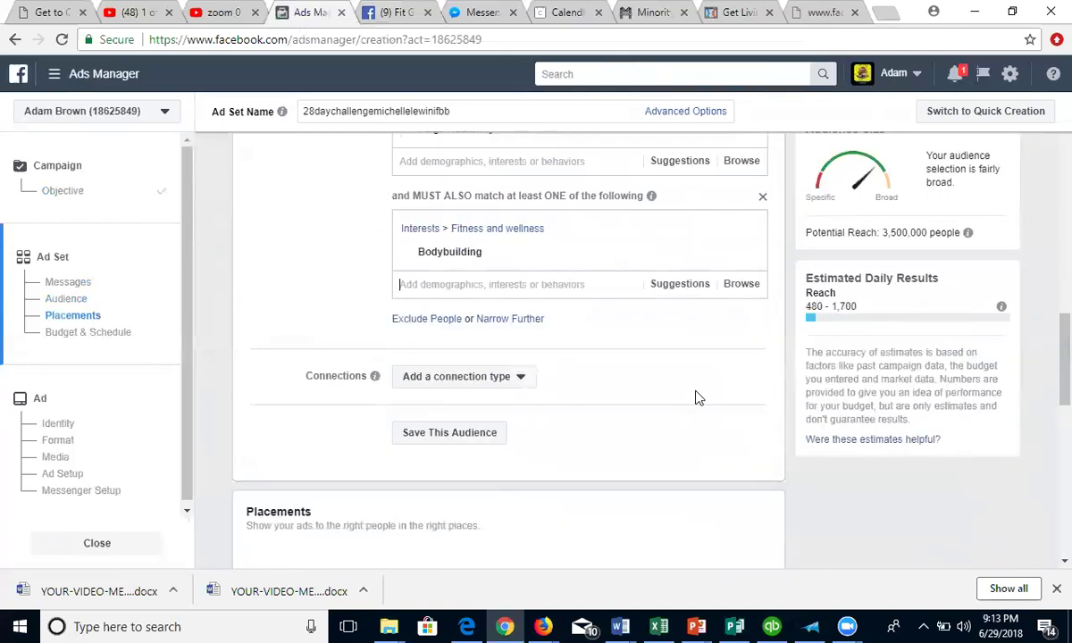
# Step: Add the Shredz Women and BodyRockTv interests to the must-also-match group beside Bodybuilding
pyautogui.click(488, 284)
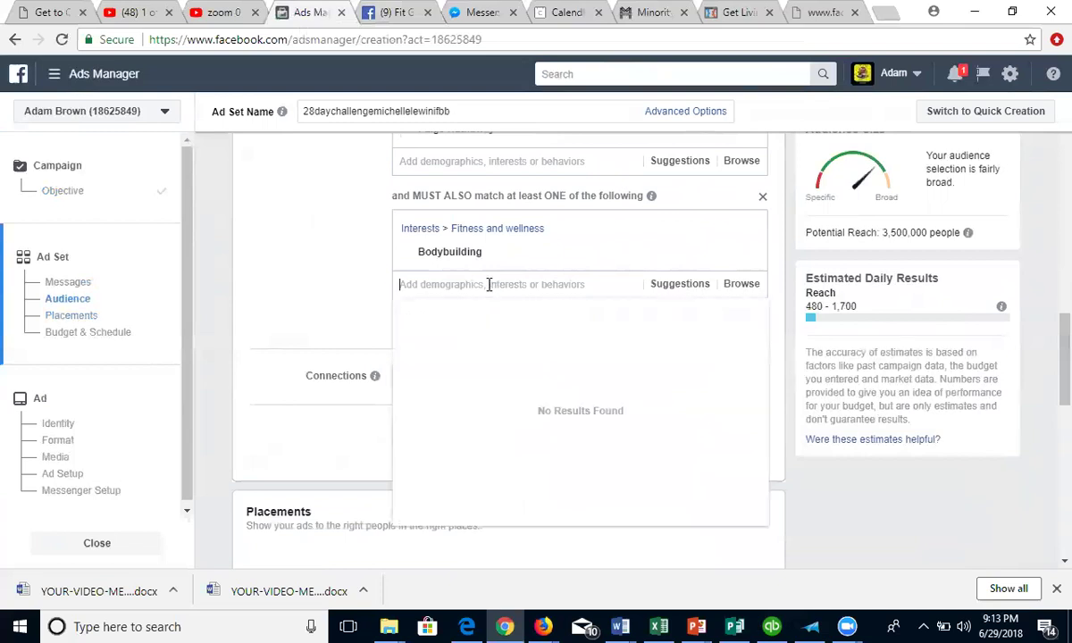
pyautogui.write('shredz')
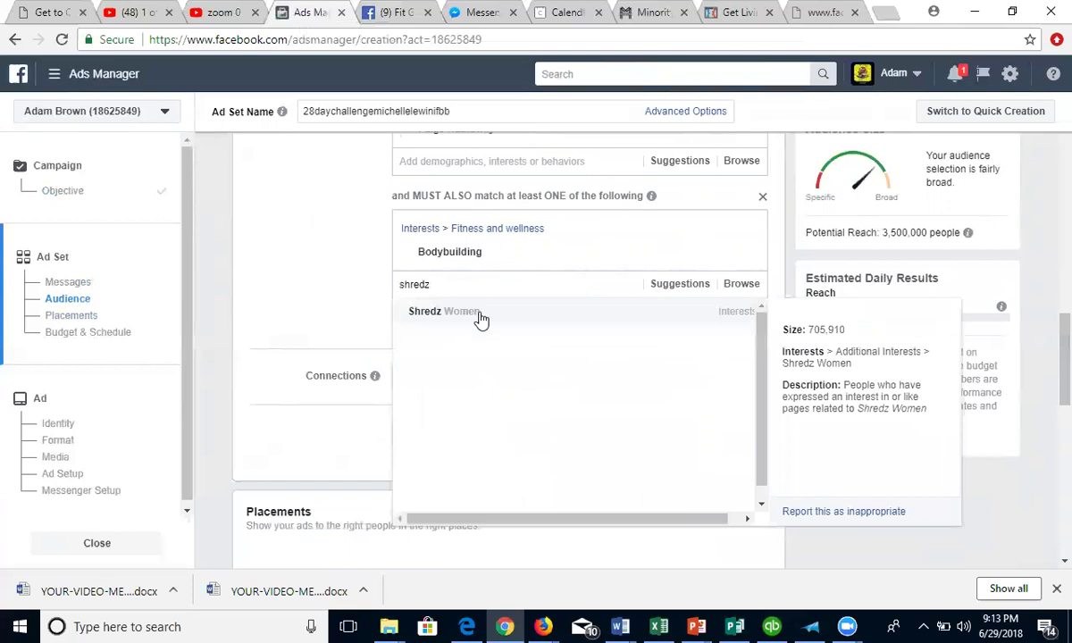
pyautogui.click(480, 312)
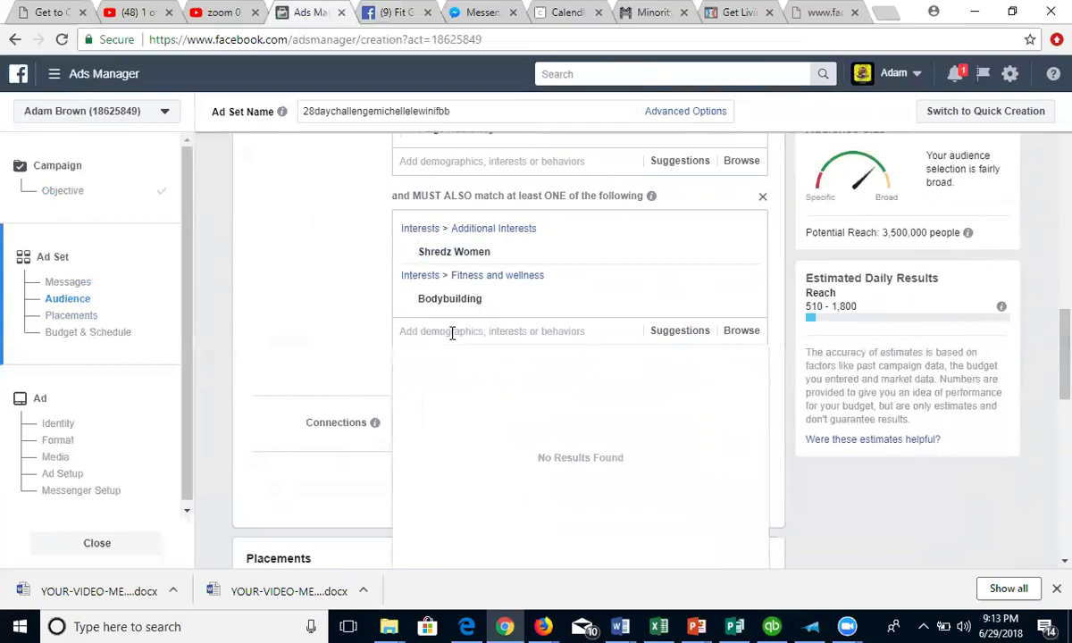
pyautogui.write('bodyrock')
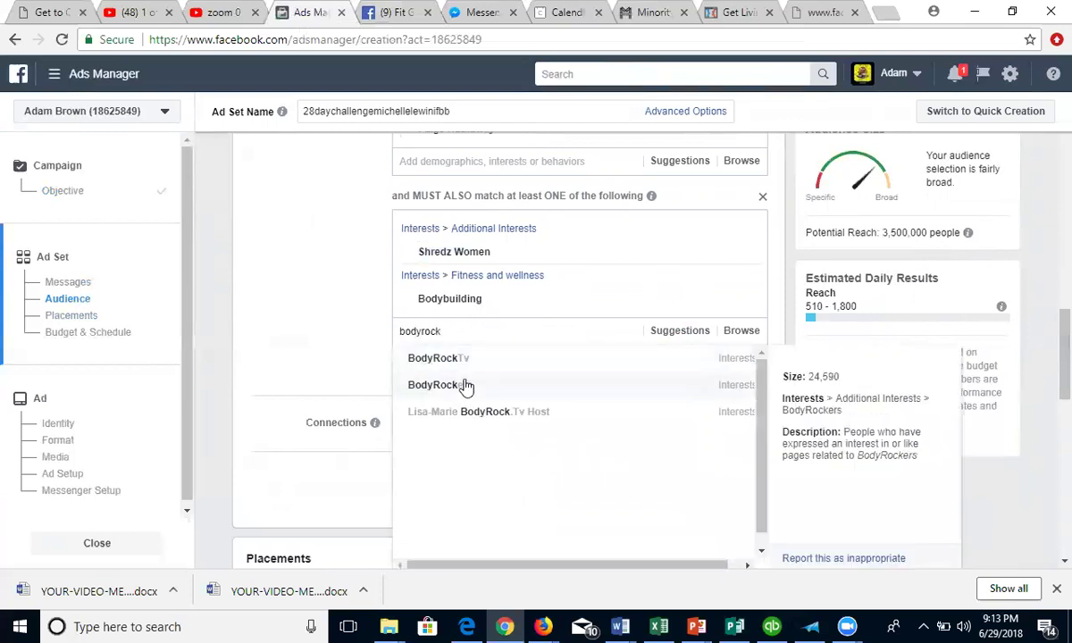
pyautogui.click(457, 358)
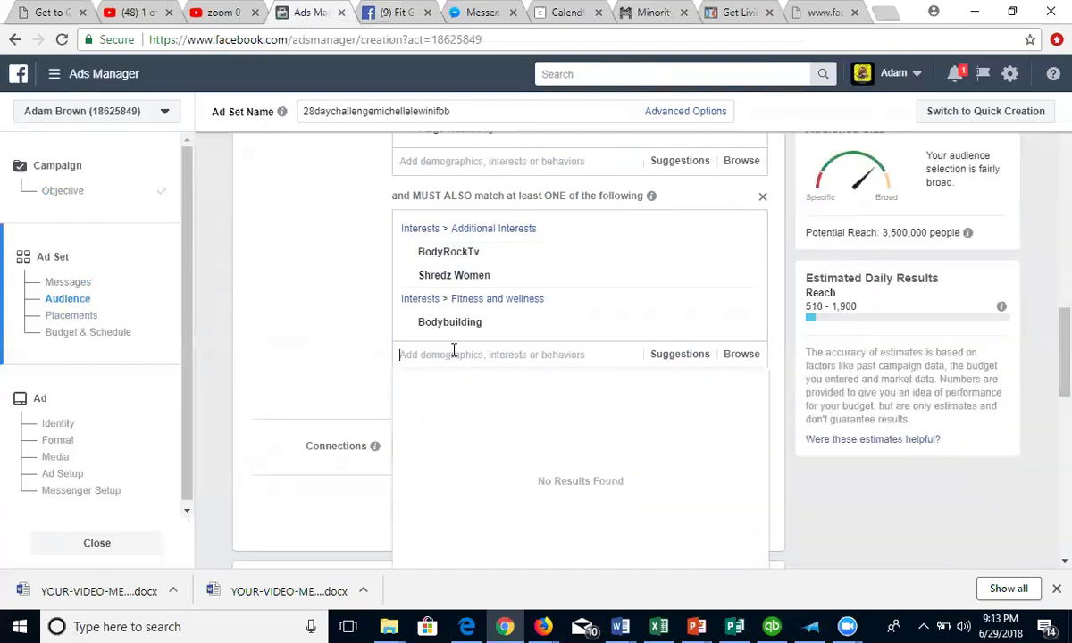
pyautogui.click(766, 472)
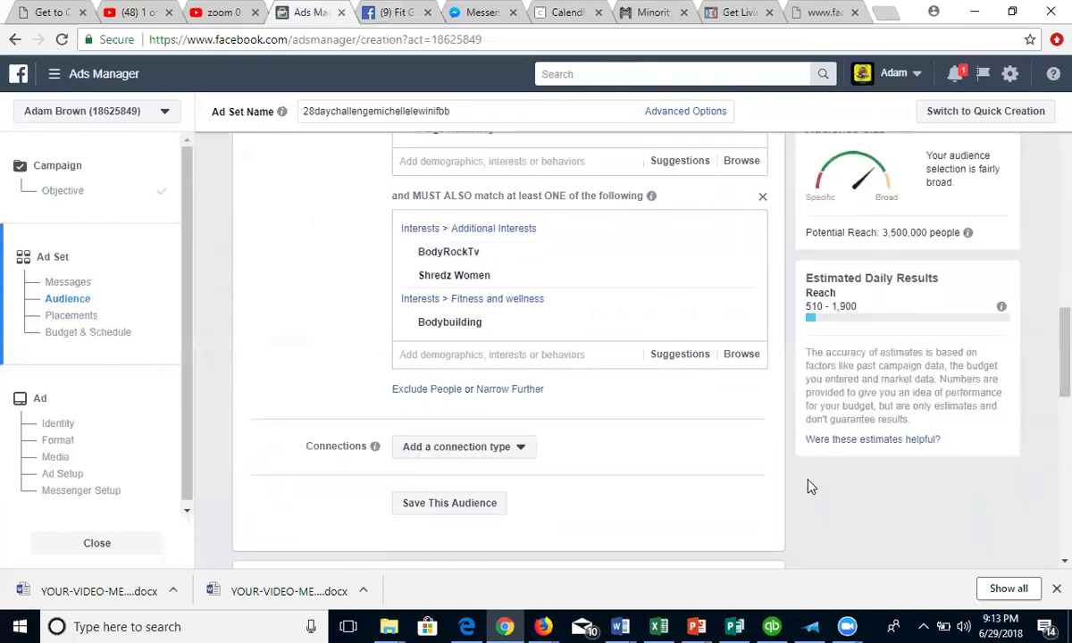
# Step: Try an exclusion group with a search for body building, and remove the empty group
pyautogui.click(412, 392)
pyautogui.click(437, 445)
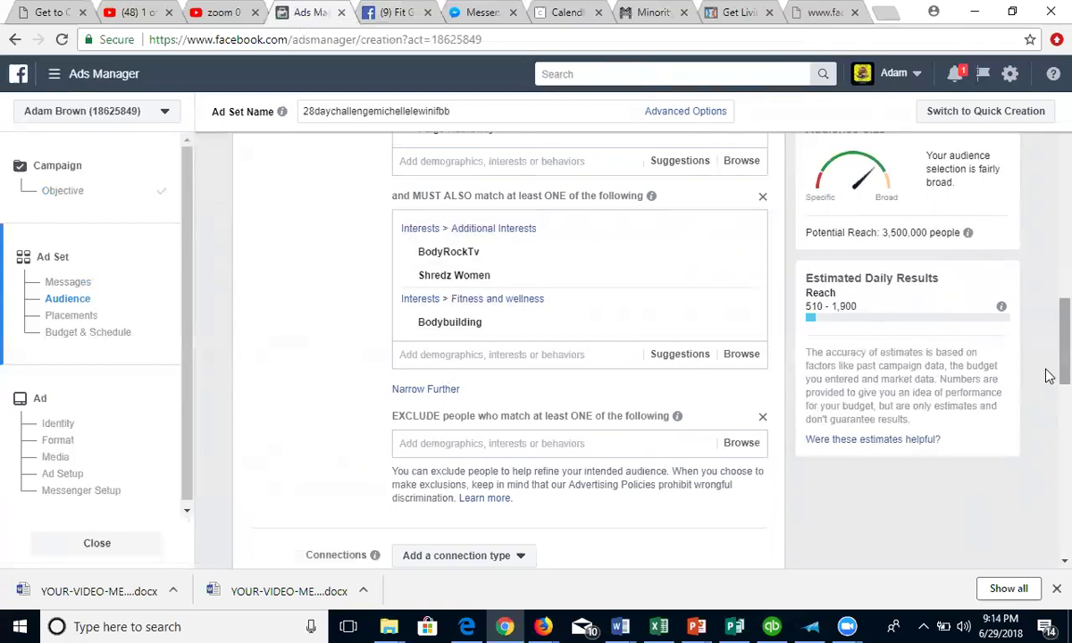
pyautogui.scroll(5, 1045, 306)
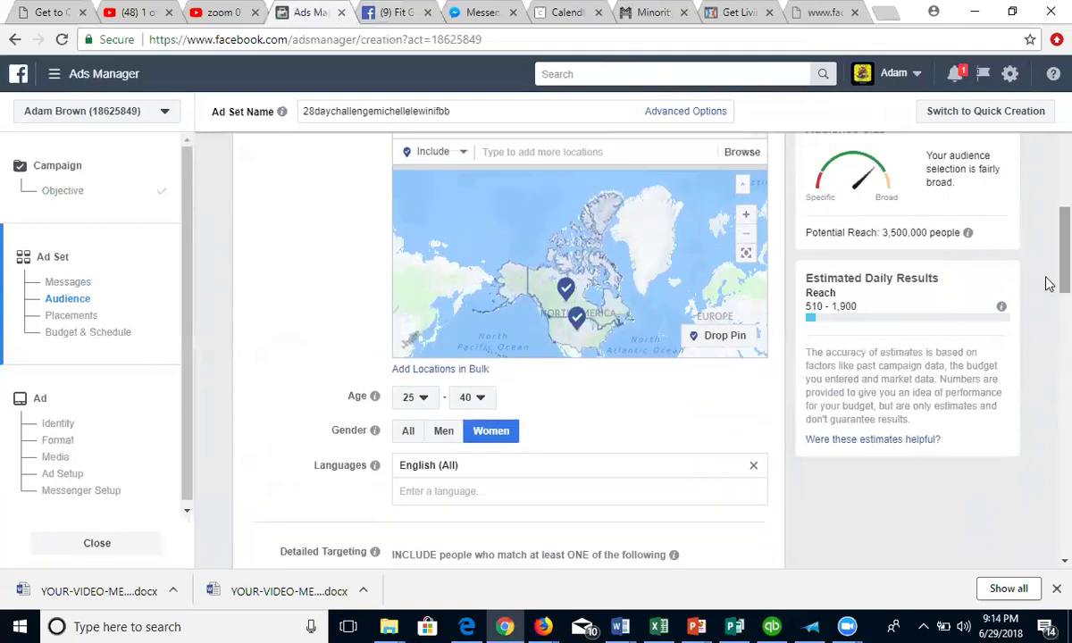
pyautogui.scroll(-3, 1048, 284)
pyautogui.scroll(-3, 1047, 367)
pyautogui.click(594, 402)
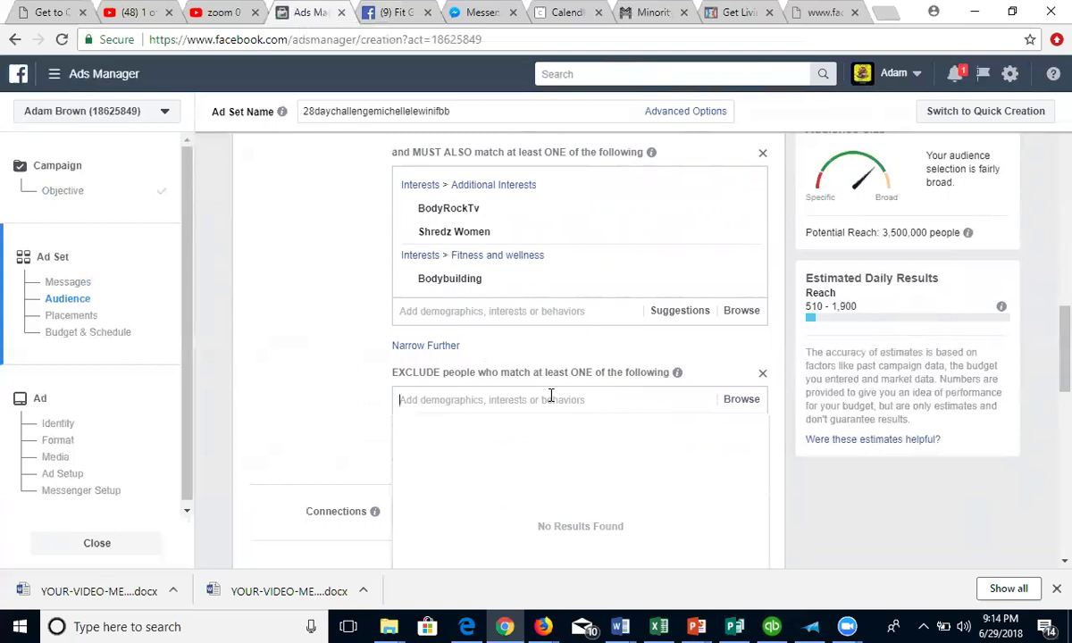
pyautogui.write('body')
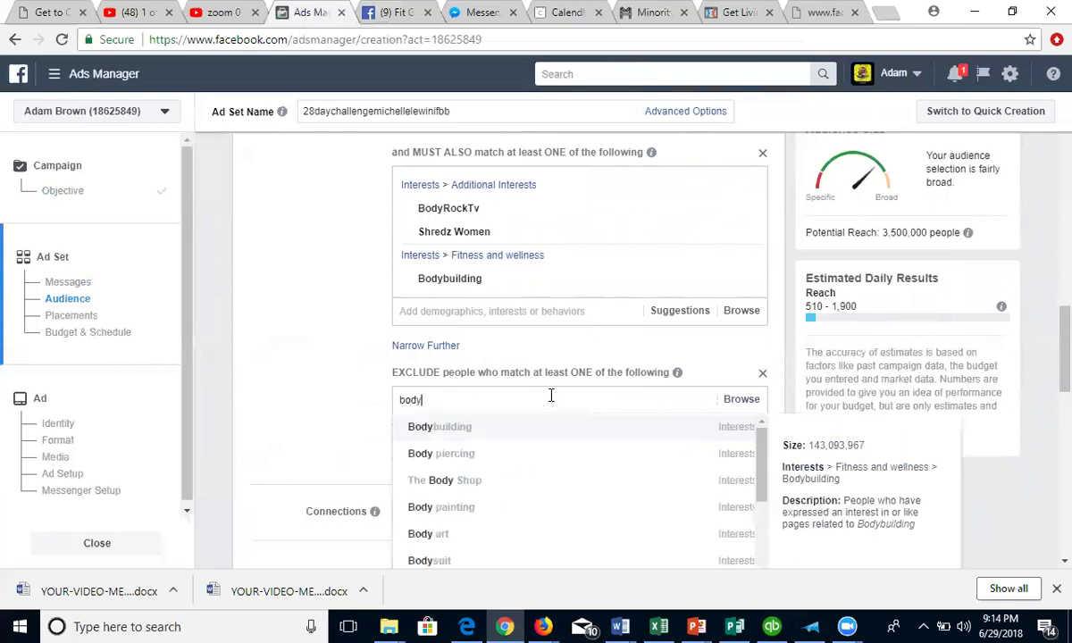
pyautogui.write('building')
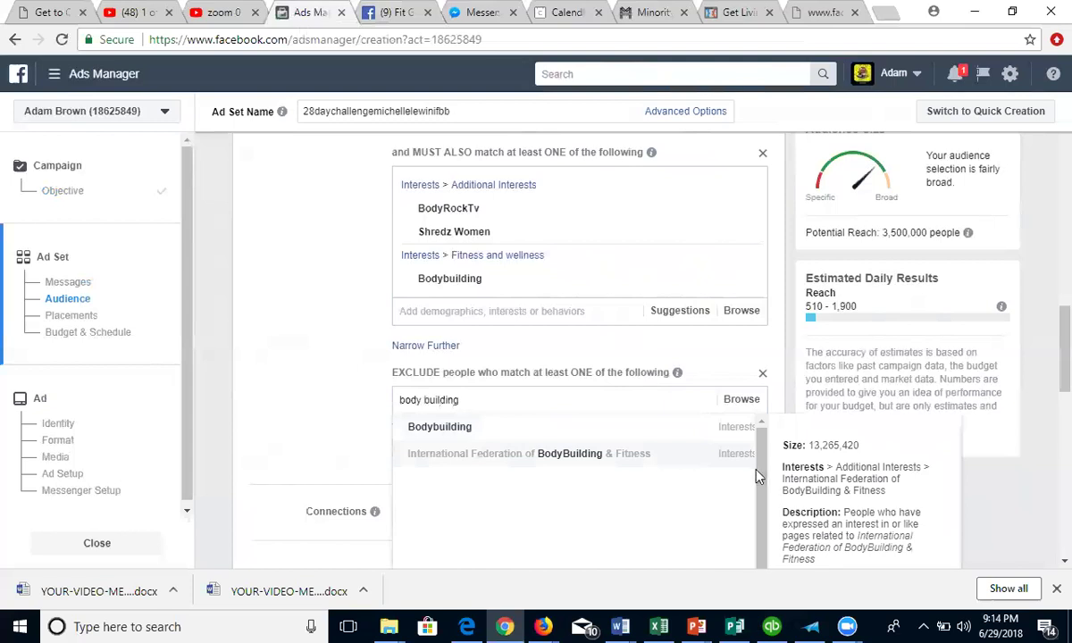
pyautogui.scroll(-1, 762, 498)
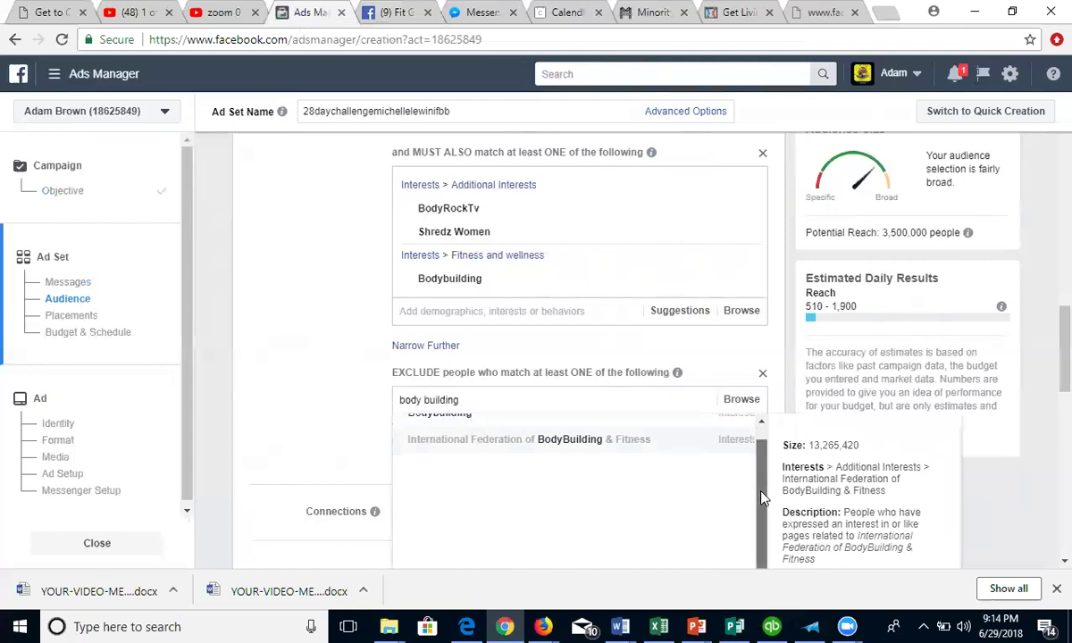
pyautogui.click(763, 372)
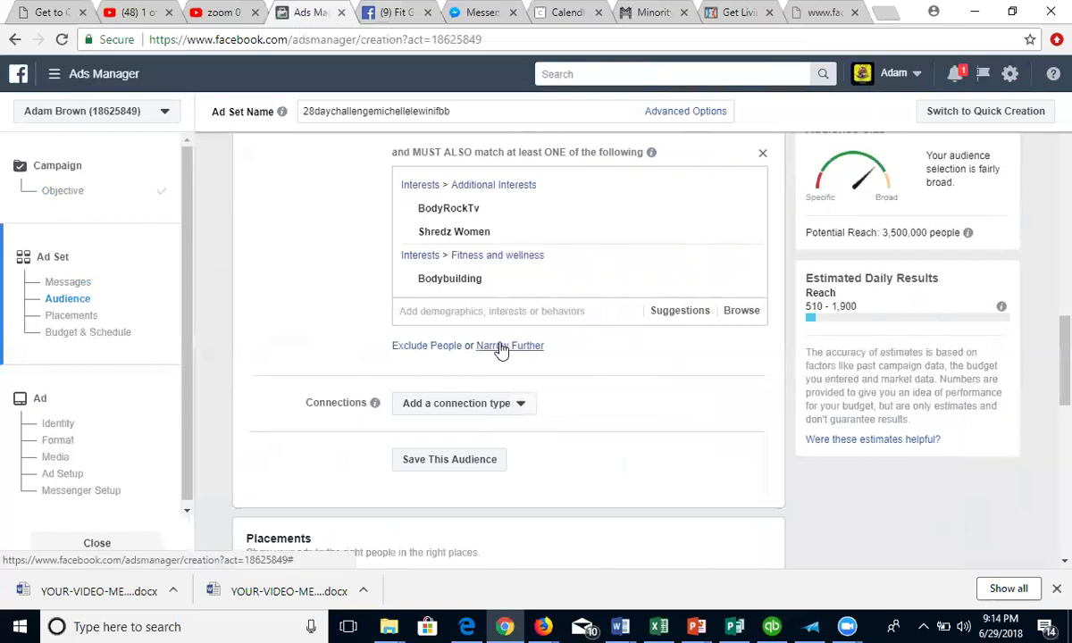
# Step: Search the included detailed targeting interests for lady boss
pyautogui.scroll(2, 1049, 305)
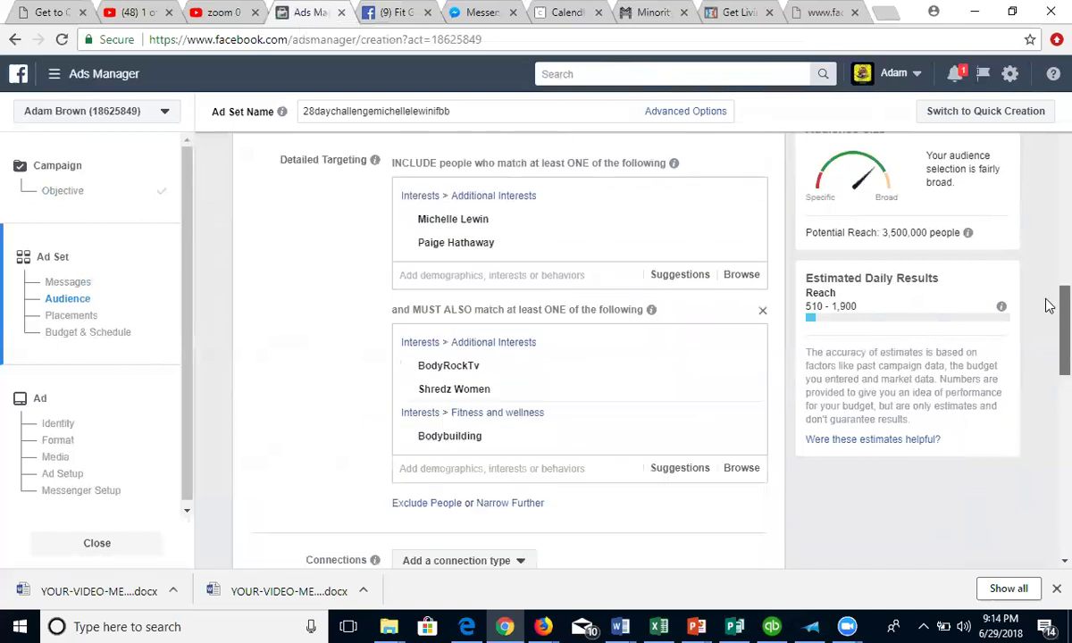
pyautogui.scroll(3, 1048, 295)
pyautogui.scroll(-1, 1046, 294)
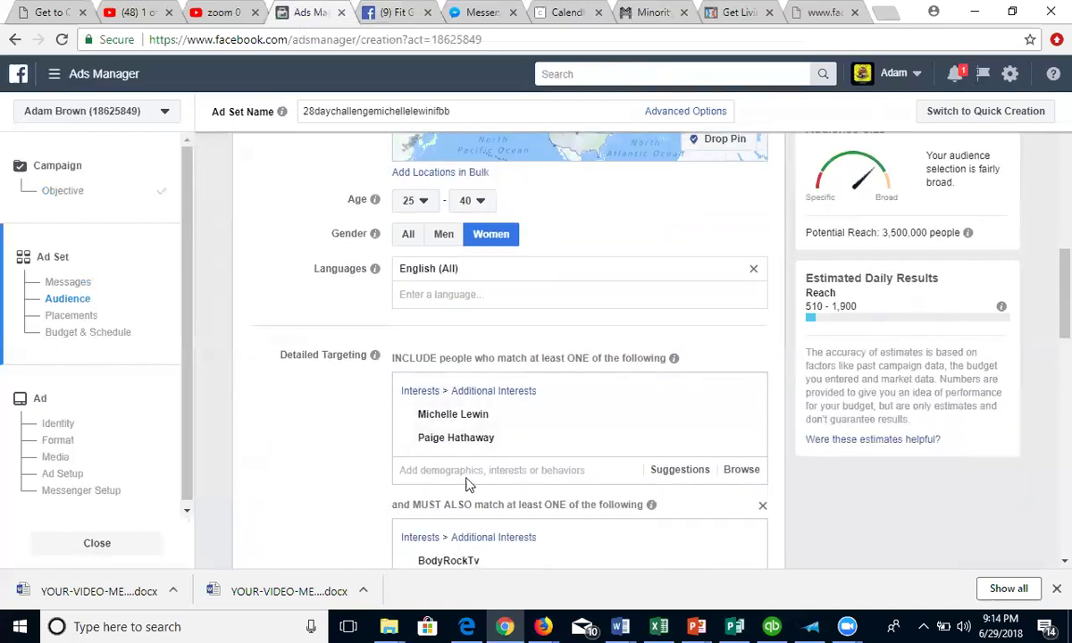
pyautogui.click(450, 469)
pyautogui.write('kaeli')
pyautogui.press('BackSpace')
pyautogui.press('BackSpace')
pyautogui.press('BackSpace')
pyautogui.press('BackSpace')
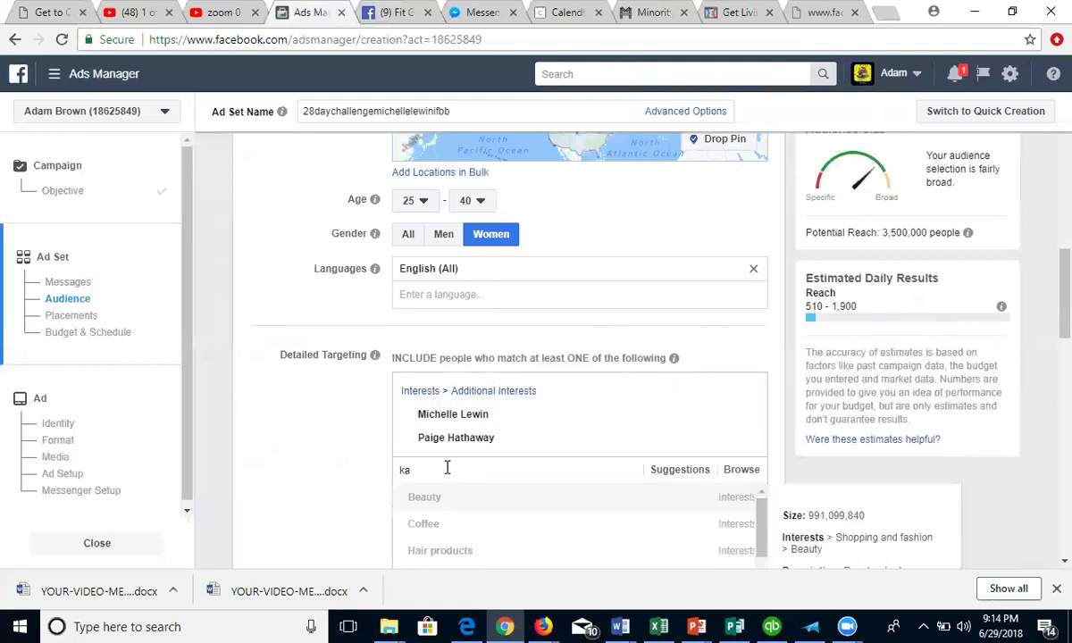
pyautogui.press('BackSpace')
pyautogui.write('lady boss')
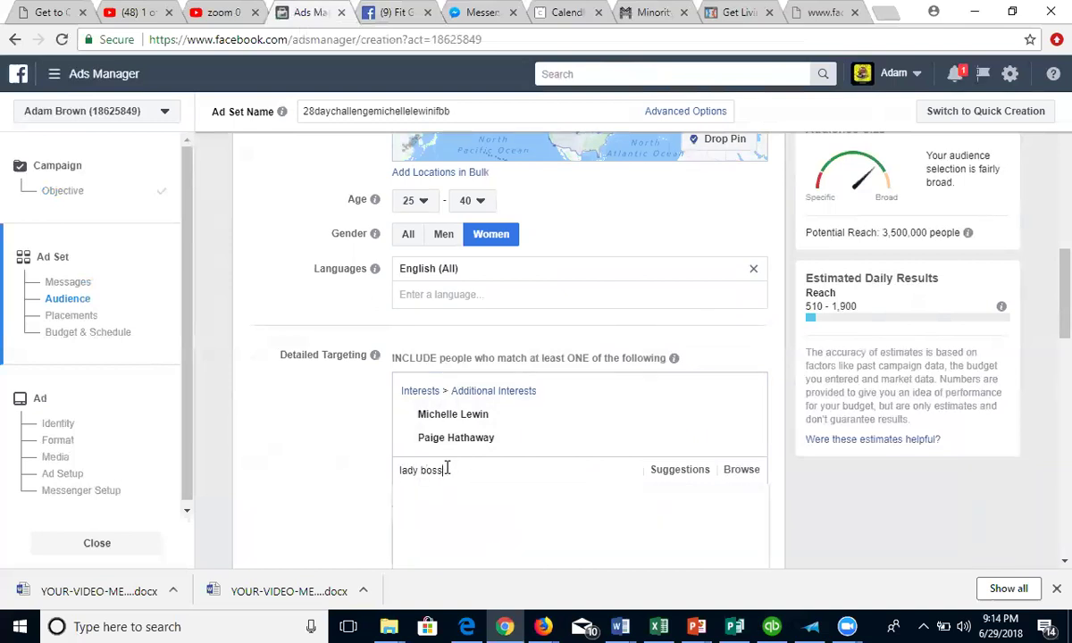
# Step: Add the suggested interests Jen Selter and Jillian Michaels (personal trainer) to the included detailed targeting
pyautogui.moveTo(1062, 316); pyautogui.dragTo(1062, 335)
pyautogui.click(678, 367)
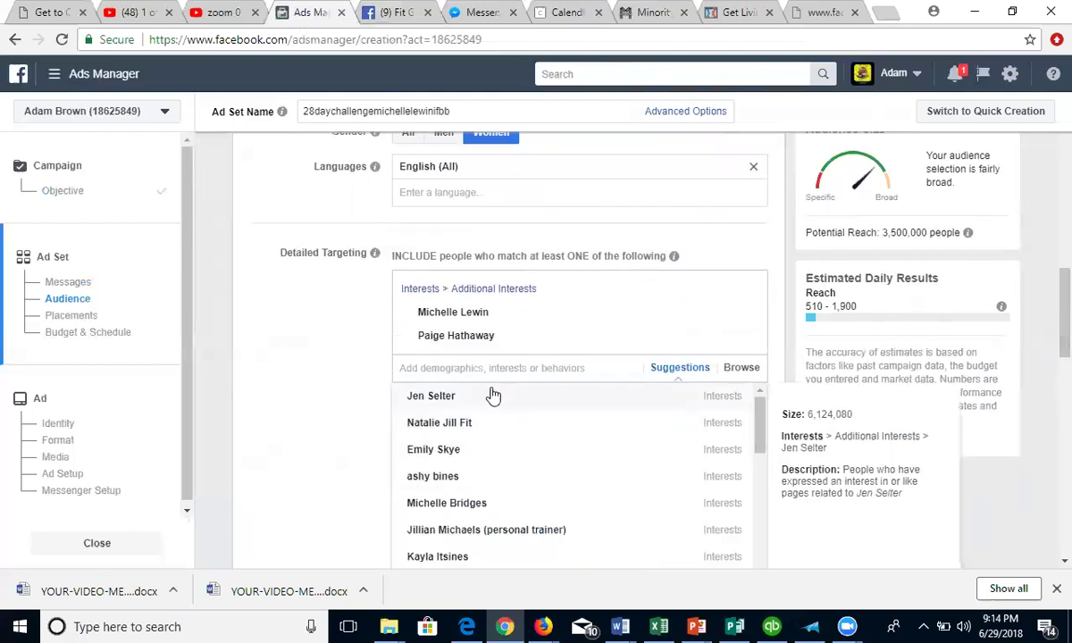
pyautogui.click(471, 408)
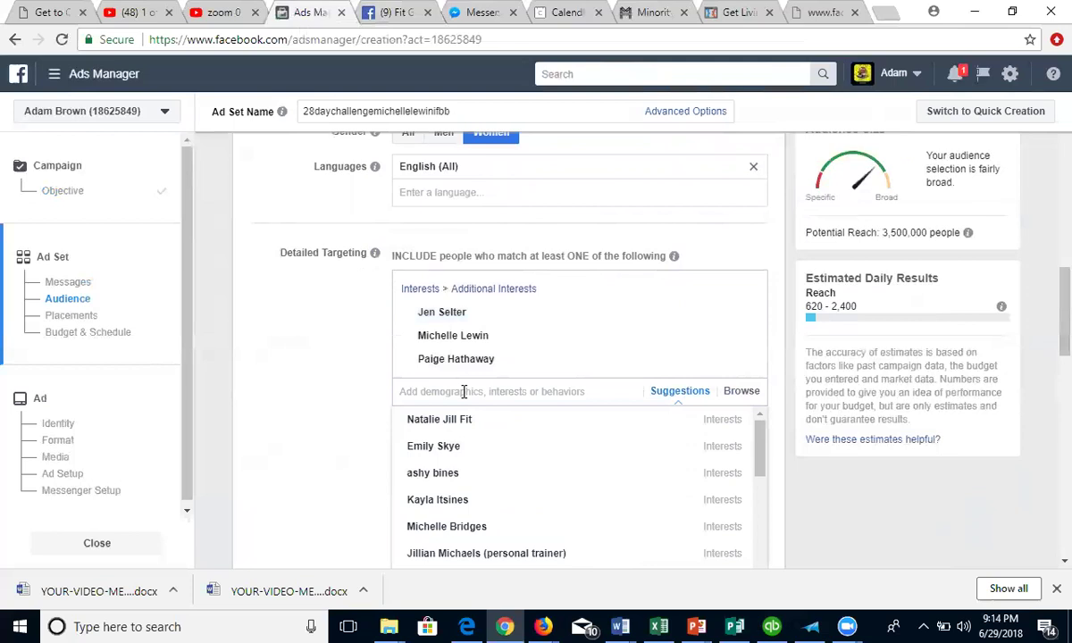
pyautogui.click(435, 554)
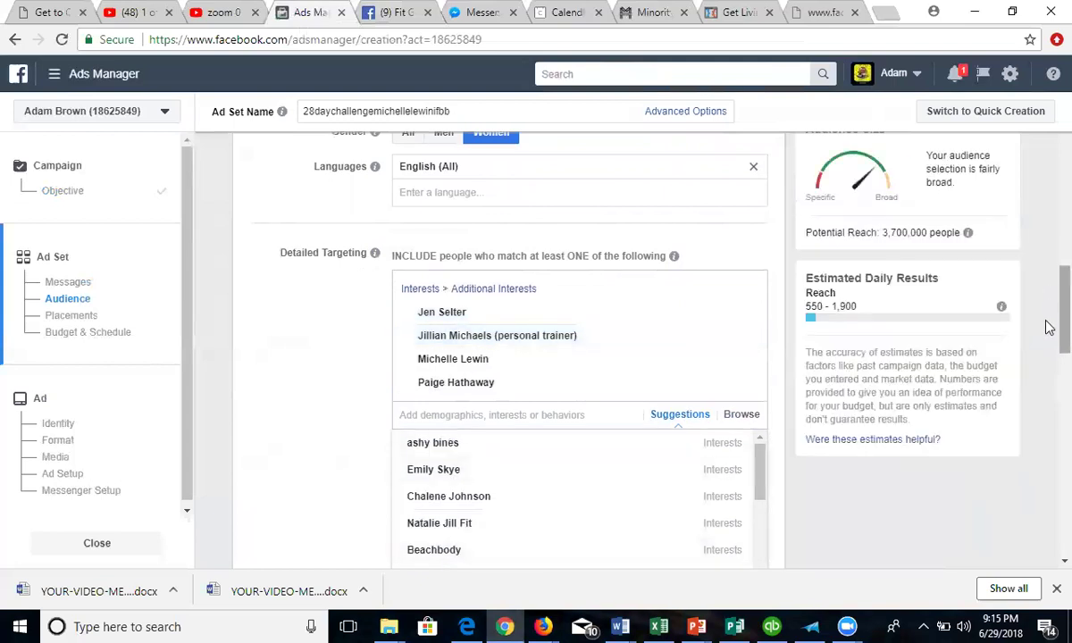
pyautogui.scroll(-1, 1049, 326)
pyautogui.scroll(-2, 1050, 332)
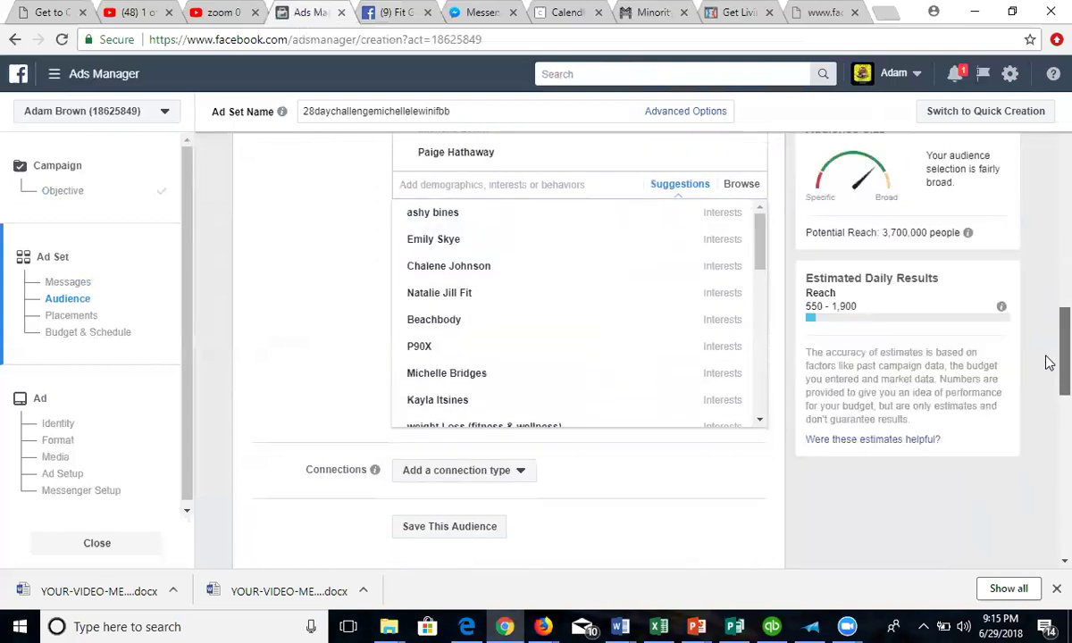
pyautogui.click(1000, 402)
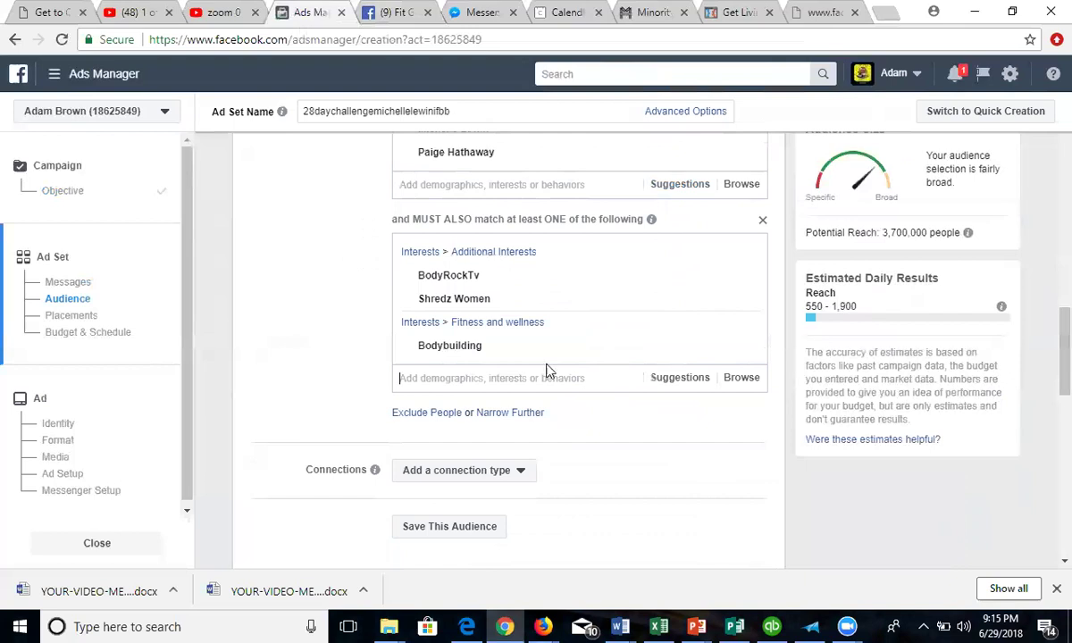
# Step: Search the must-also-match interests for bikini competitor, and clear the entry
pyautogui.moveTo(487, 355)
pyautogui.click(450, 380)
pyautogui.write('bikini')
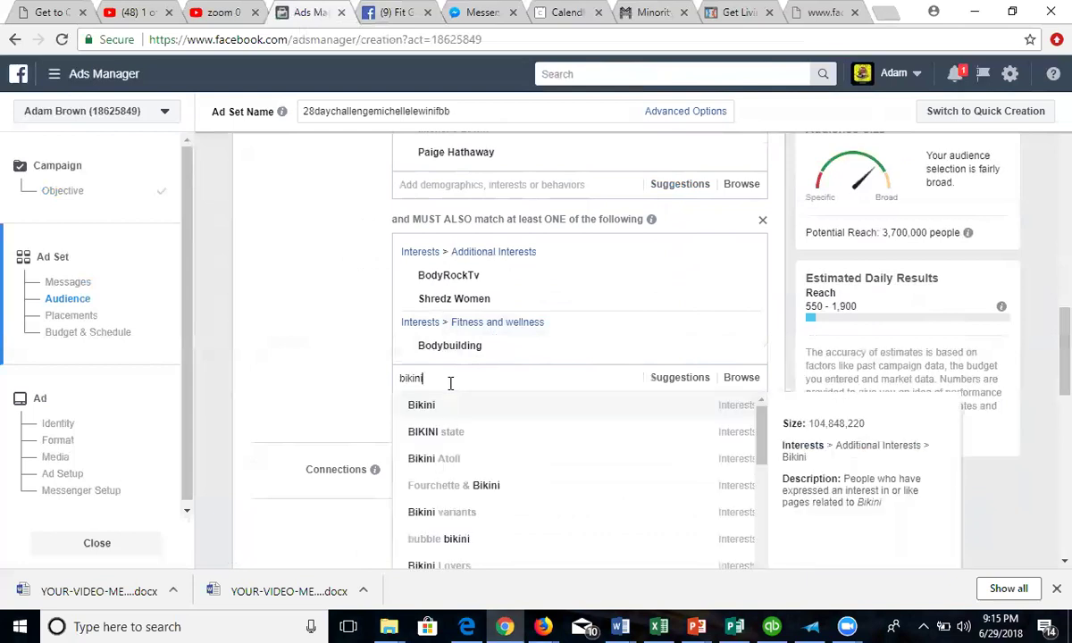
pyautogui.write(' competitor')
pyautogui.press('BackSpace')
pyautogui.press('BackSpace')
pyautogui.press('BackSpace')
pyautogui.press('BackSpace')
pyautogui.press('BackSpace')
pyautogui.press('BackSpace')
pyautogui.press('BackSpace')
pyautogui.press('BackSpace')
pyautogui.press('BackSpace')
pyautogui.press('BackSpace')
pyautogui.press('BackSpace')
pyautogui.press('BackSpace')
pyautogui.press('BackSpace')
pyautogui.press('BackSpace')
pyautogui.press('BackSpace')
pyautogui.press('BackSpace')
pyautogui.press('BackSpace')
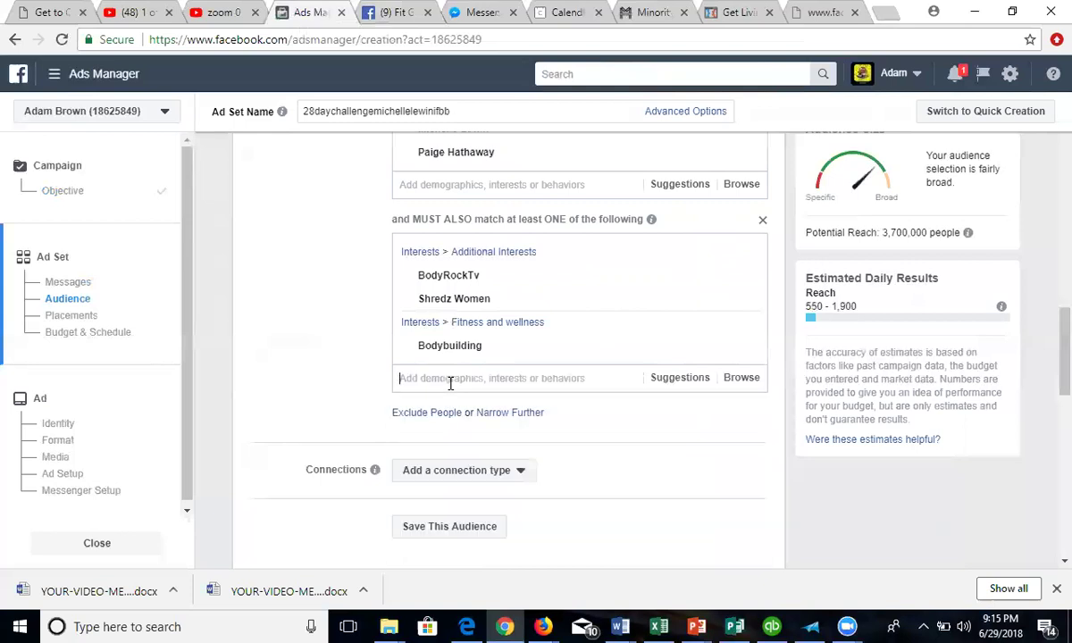
pyautogui.click(362, 382)
# Step: Exclude people who match the Powerlifting interest from the audience
pyautogui.moveTo(1049, 363); pyautogui.dragTo(1046, 268)
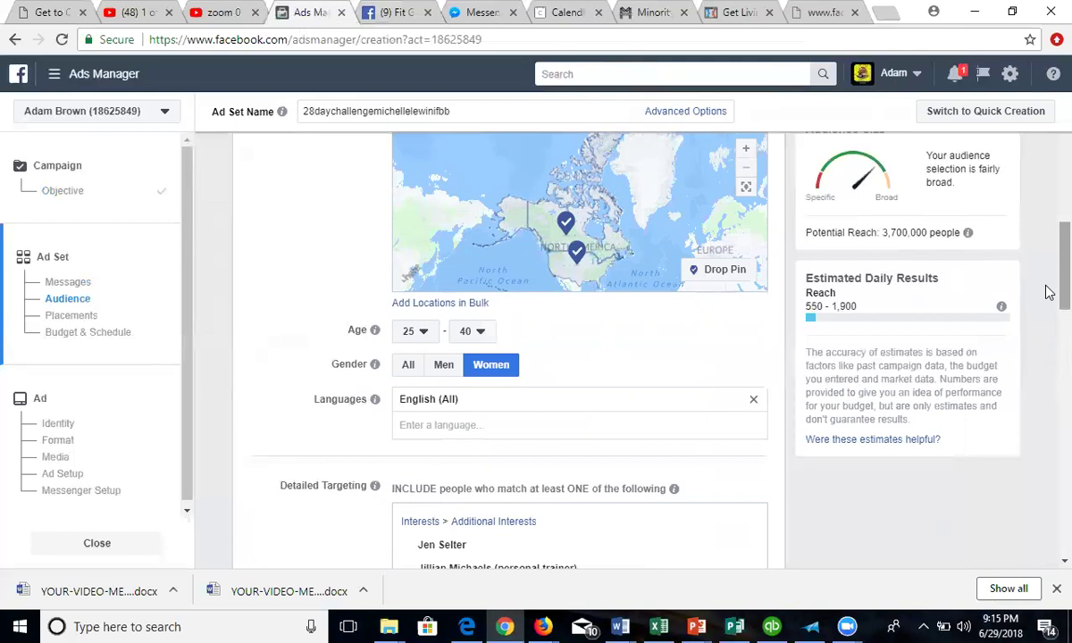
pyautogui.scroll(-3, 1044, 292)
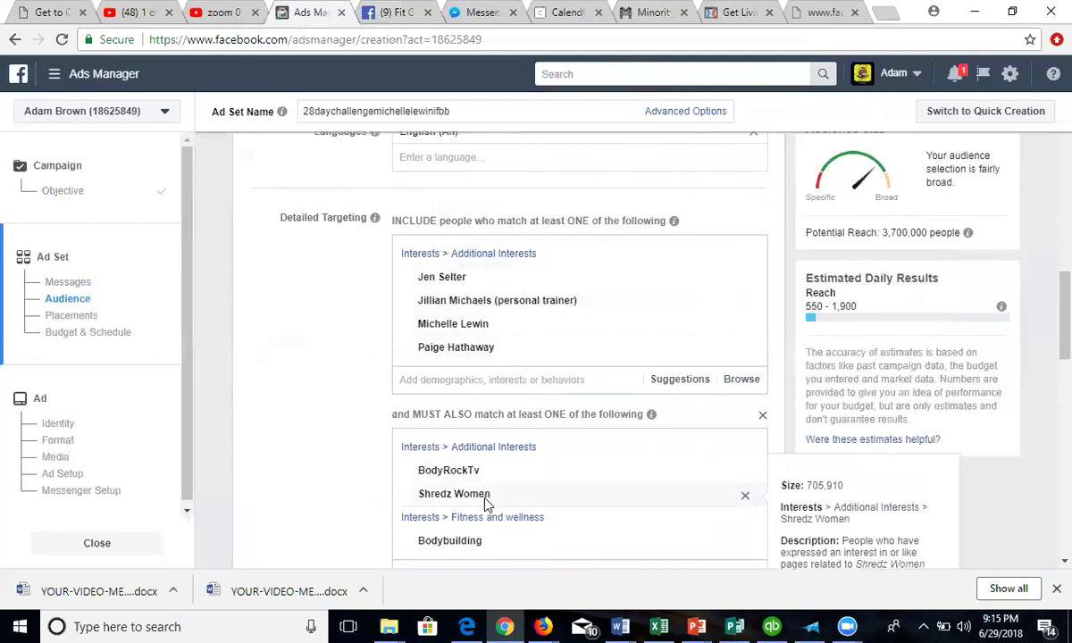
pyautogui.scroll(-2, 1049, 353)
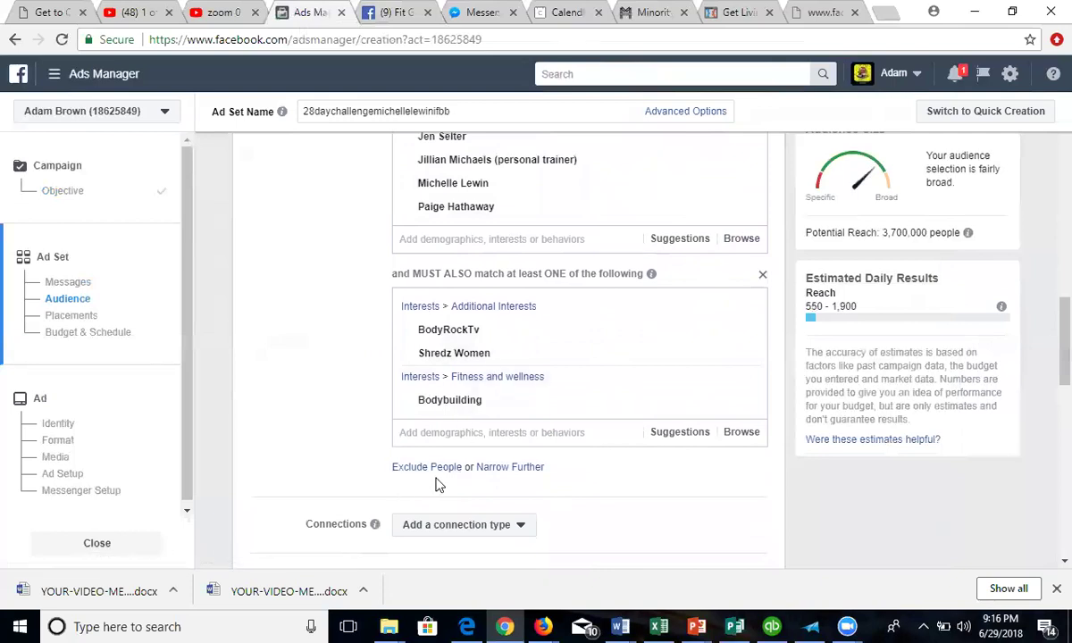
pyautogui.click(427, 465)
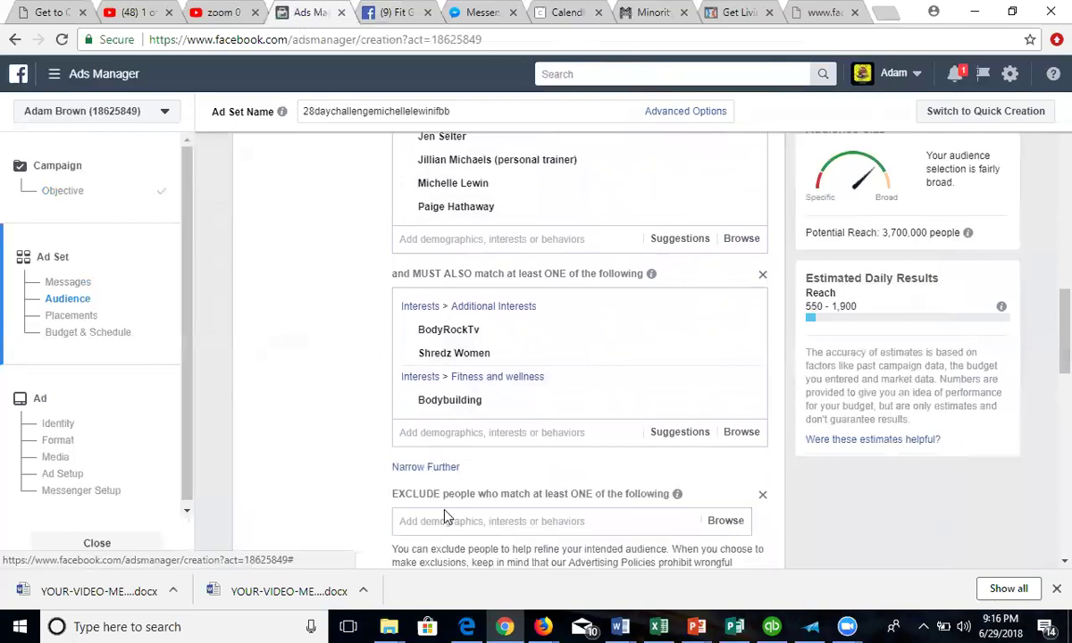
pyautogui.write('po')
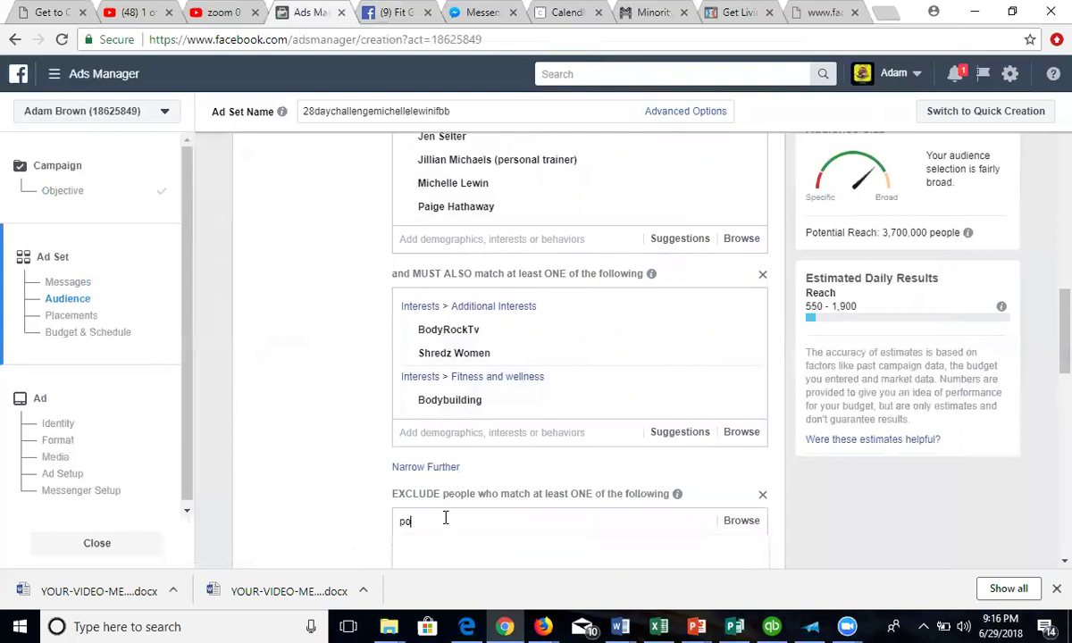
pyautogui.write('wer lifting')
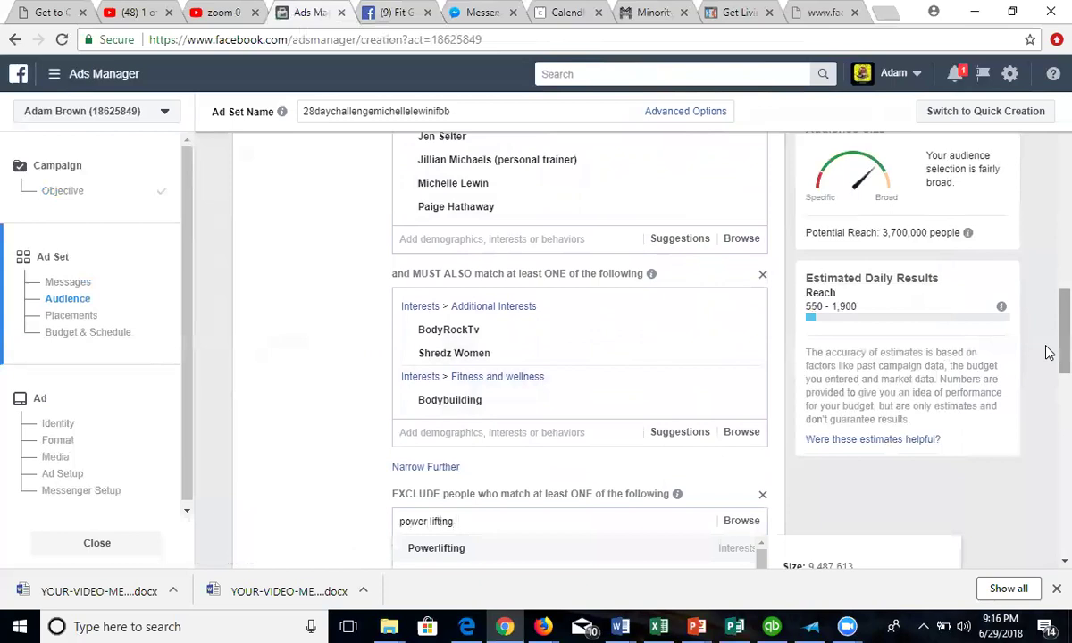
pyautogui.scroll(-1, 1049, 369)
pyautogui.click(593, 436)
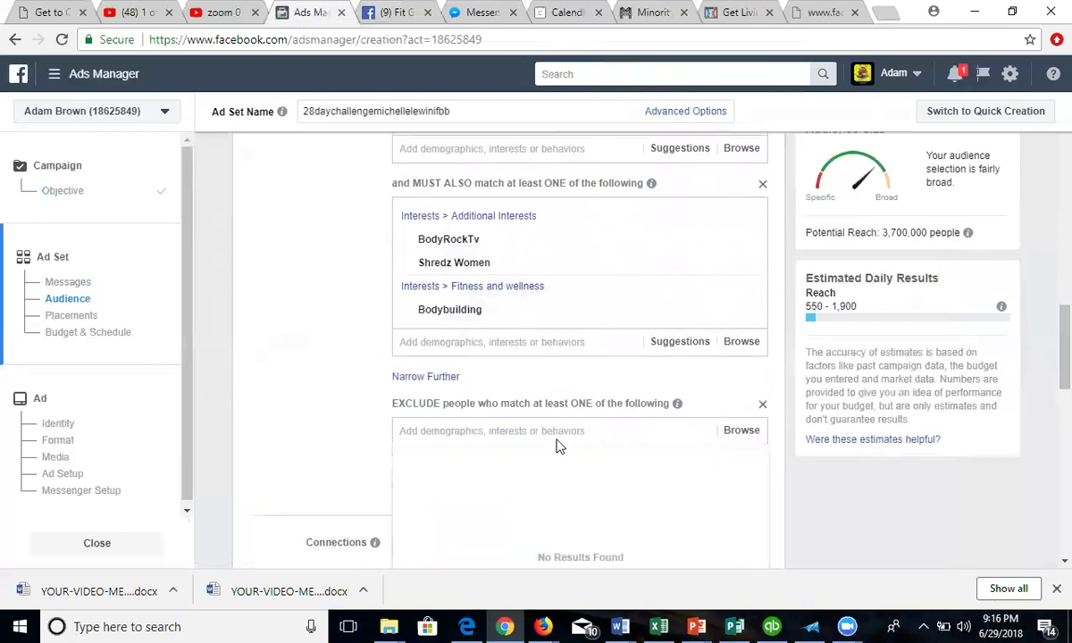
pyautogui.write('power li')
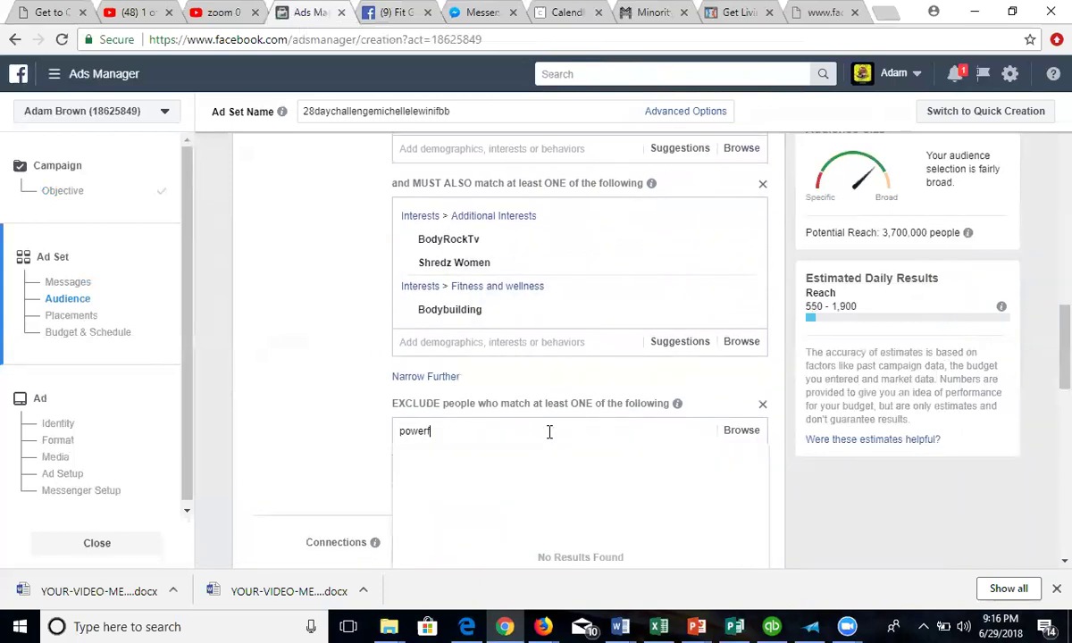
pyautogui.write('fting')
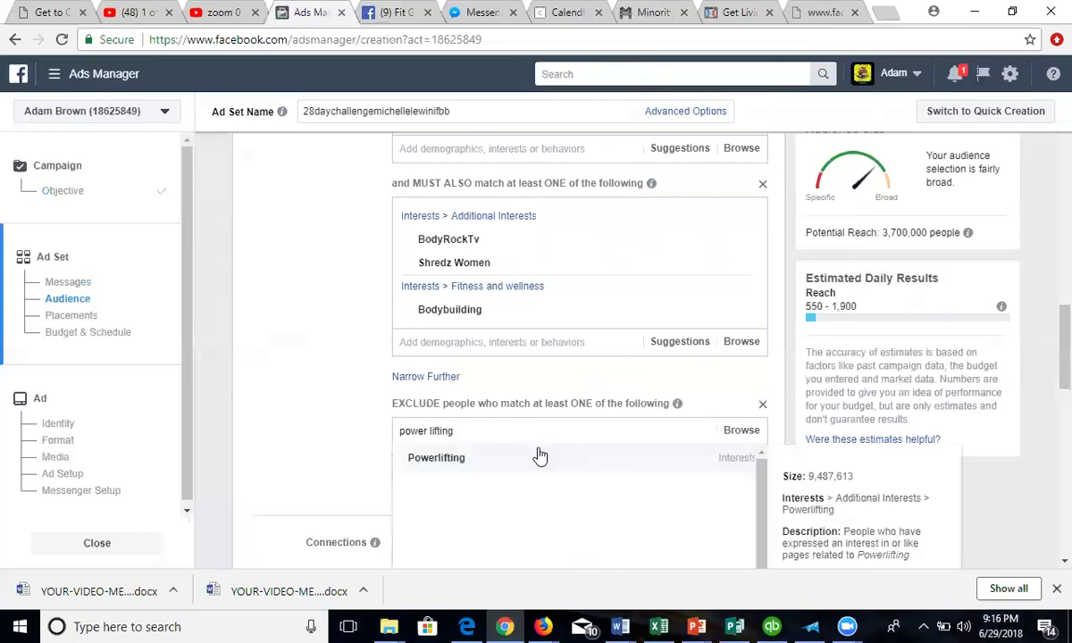
pyautogui.click(540, 456)
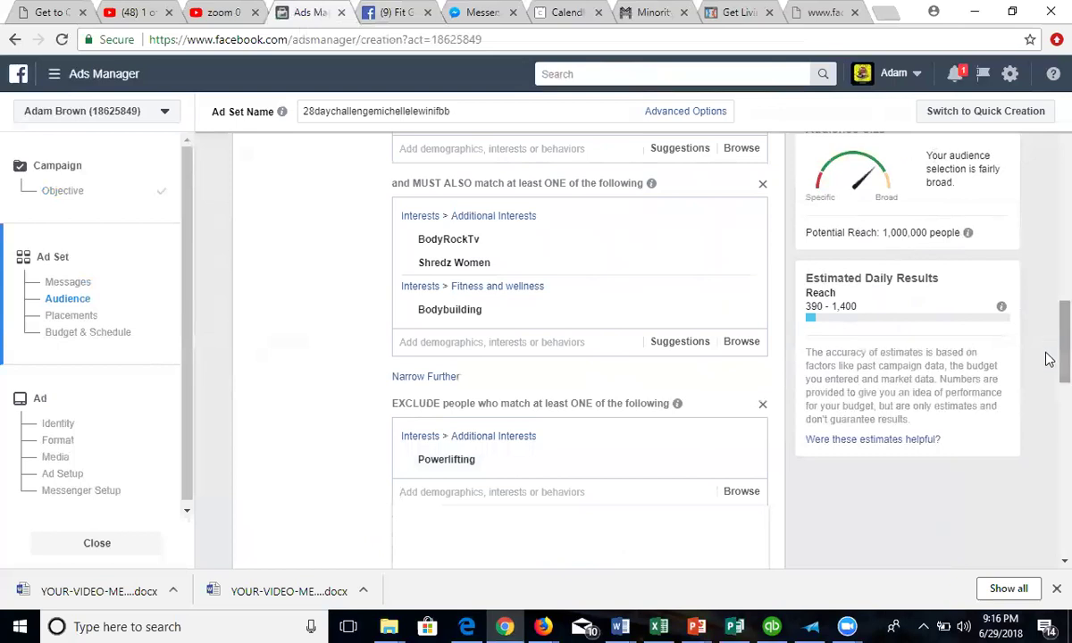
pyautogui.moveTo(1048, 364); pyautogui.dragTo(1046, 411)
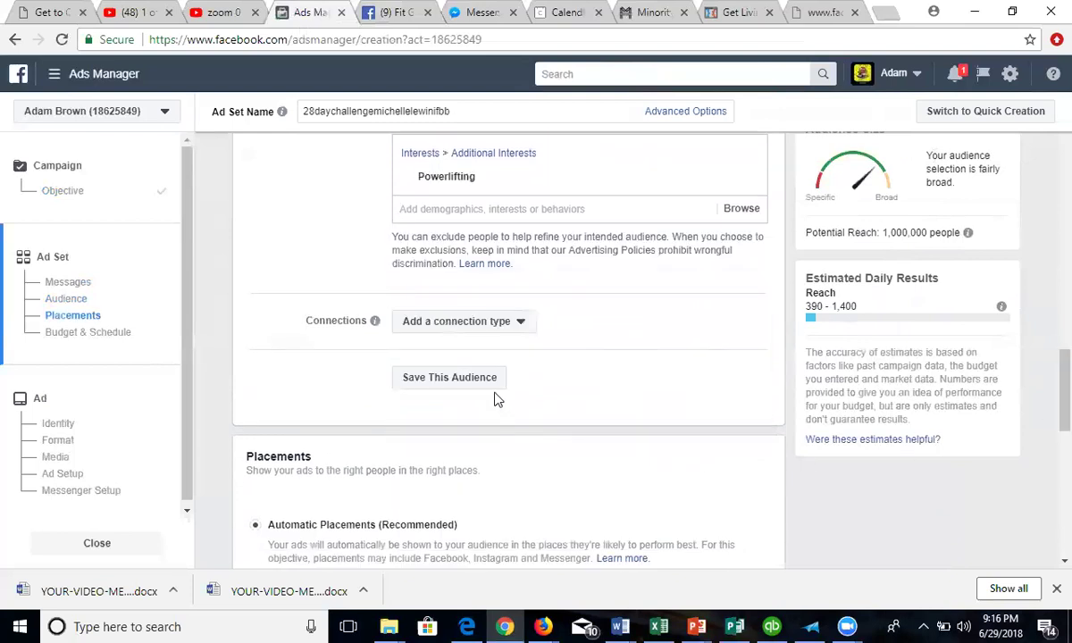
pyautogui.moveTo(1048, 412); pyautogui.dragTo(1048, 367)
pyautogui.scroll(2, 1048, 367)
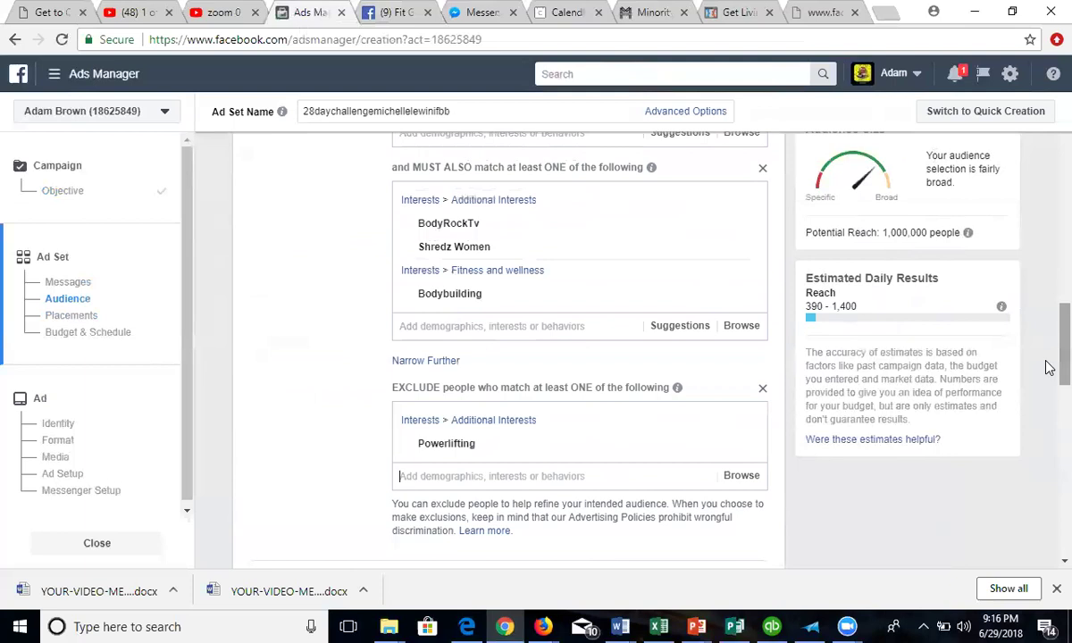
pyautogui.scroll(3, 1049, 367)
pyautogui.scroll(2, 1048, 305)
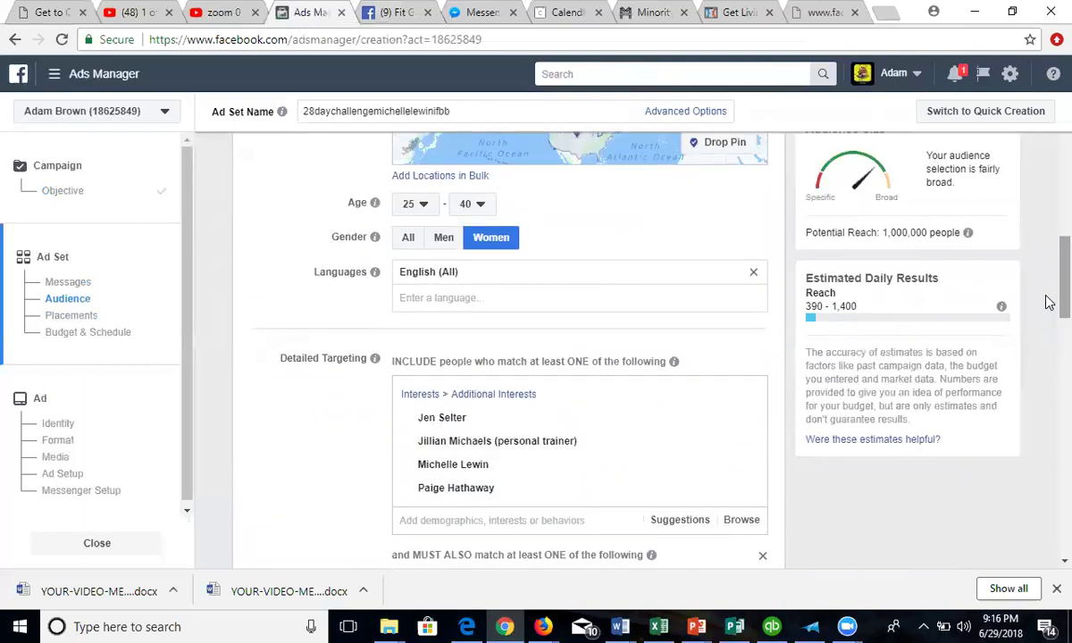